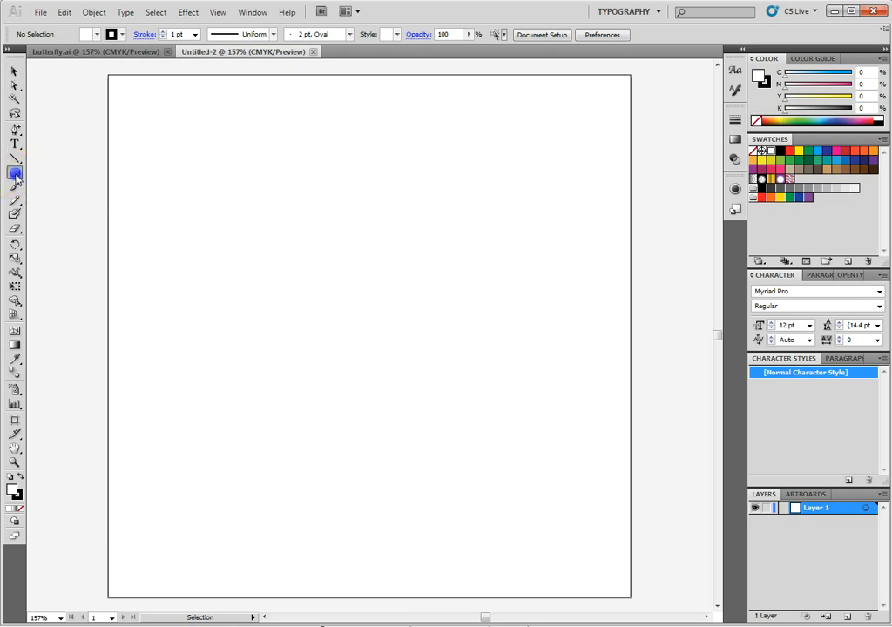
Step: Detach the shape tools as a floating set and draw an ellipse about 135 by 97 px near the artboard's upper-left area
{"action": "left_click", "coordinate": [16, 174]}
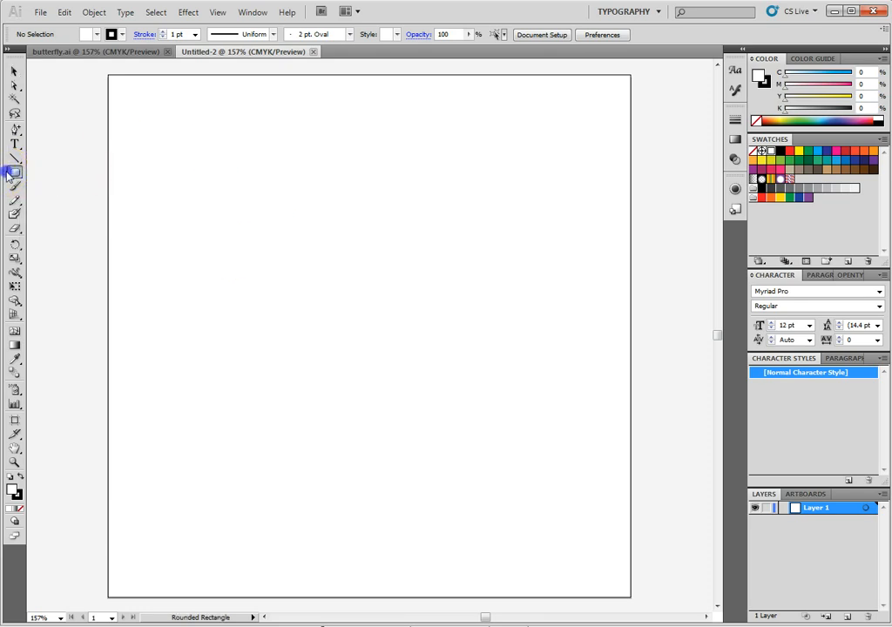
{"action": "left_click_drag", "start_coordinate": [8, 174], "coordinate": [132, 210]}
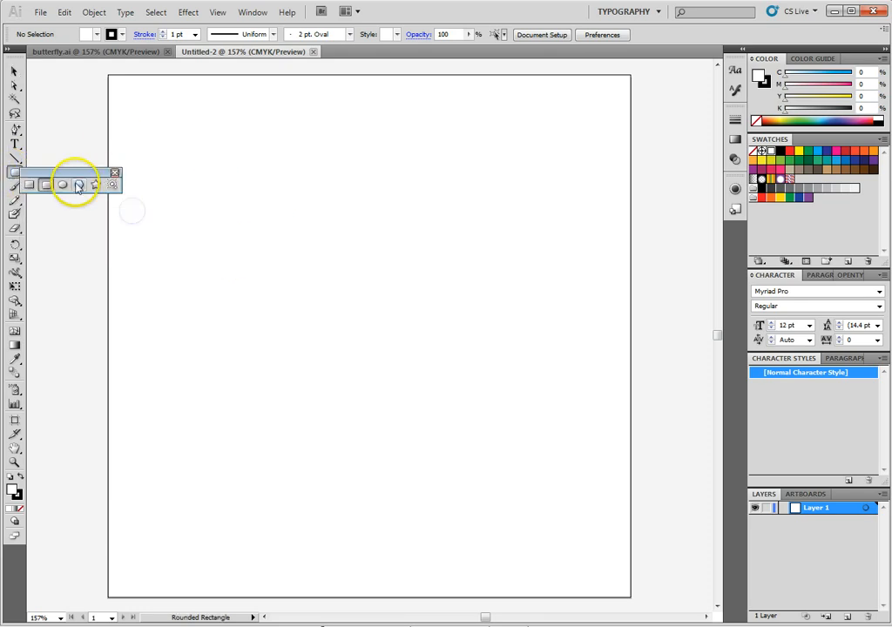
{"action": "left_click_drag", "start_coordinate": [76, 177], "coordinate": [94, 129]}
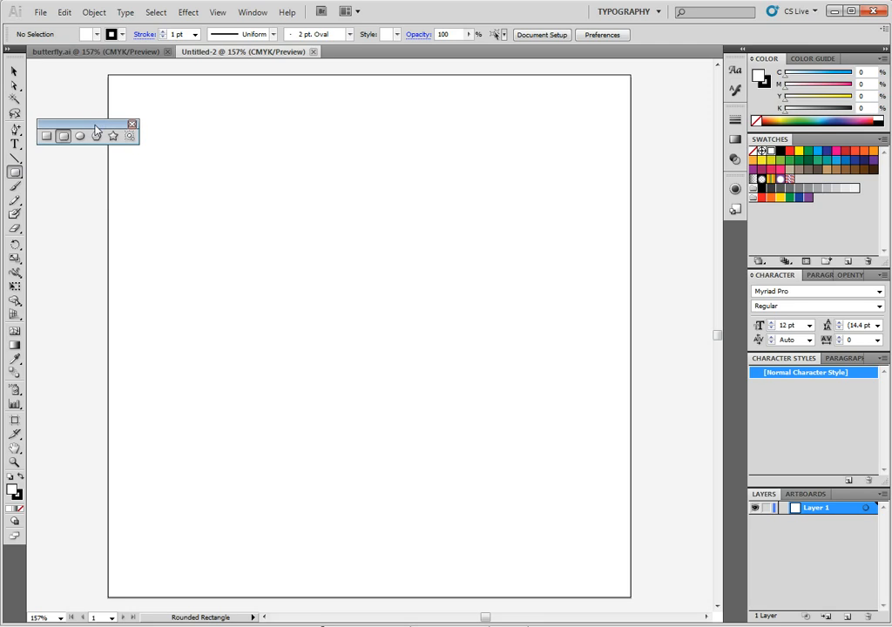
{"action": "left_click", "coordinate": [79, 136]}
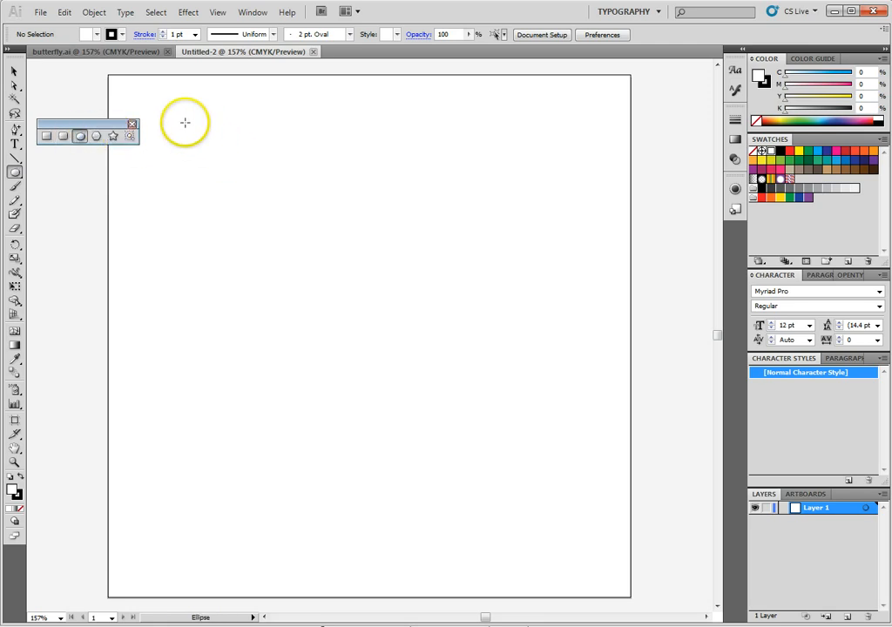
{"action": "left_click_drag", "start_coordinate": [183, 124], "coordinate": [327, 223]}
Step: Draw a rectangle about 215 by 78 px covering the lower half of the ellipse, then deselect everything
{"action": "left_click", "coordinate": [47, 136]}
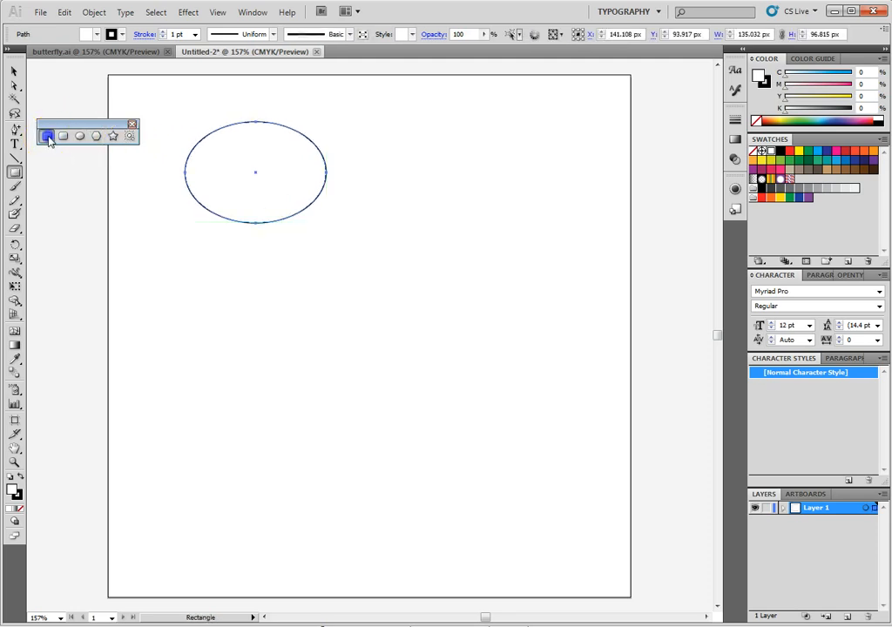
{"action": "mouse_move", "coordinate": [159, 169]}
{"action": "left_mouse_down"}
{"action": "mouse_move", "coordinate": [231, 203]}
{"action": "mouse_move", "coordinate": [384, 249]}
{"action": "left_mouse_up"}
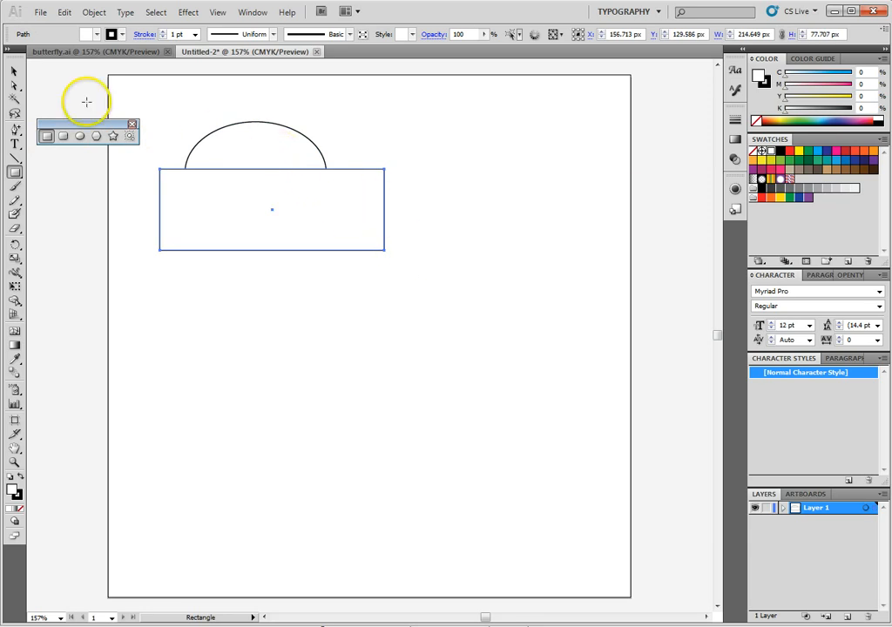
{"action": "left_click", "coordinate": [13, 73]}
{"action": "left_click", "coordinate": [229, 143]}
{"action": "left_click", "coordinate": [214, 200]}
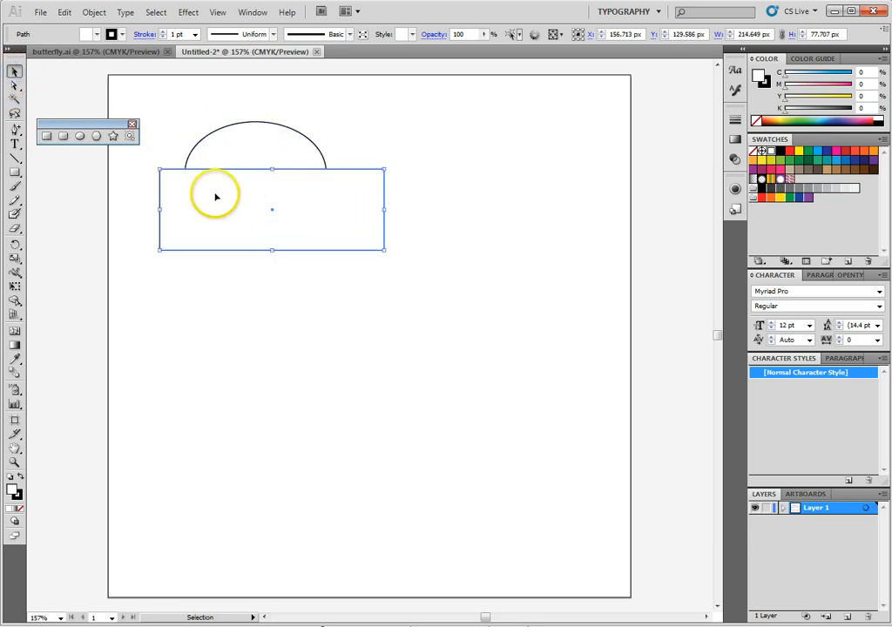
{"action": "left_click", "coordinate": [180, 125]}
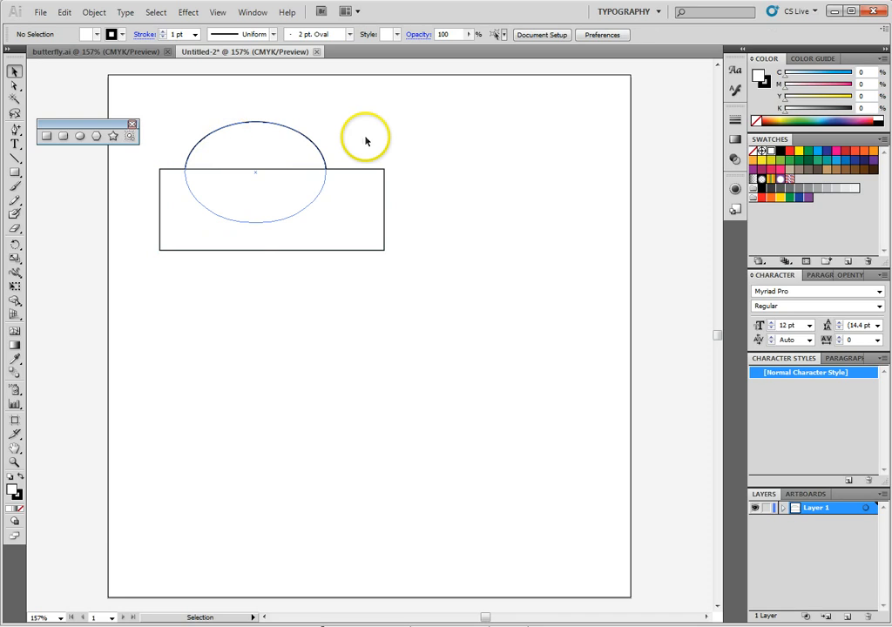
Step: Subtract the rectangle from the ellipse with the Pathfinder's Minus Front so only the upper half-ellipse is kept
{"action": "left_click", "coordinate": [253, 11]}
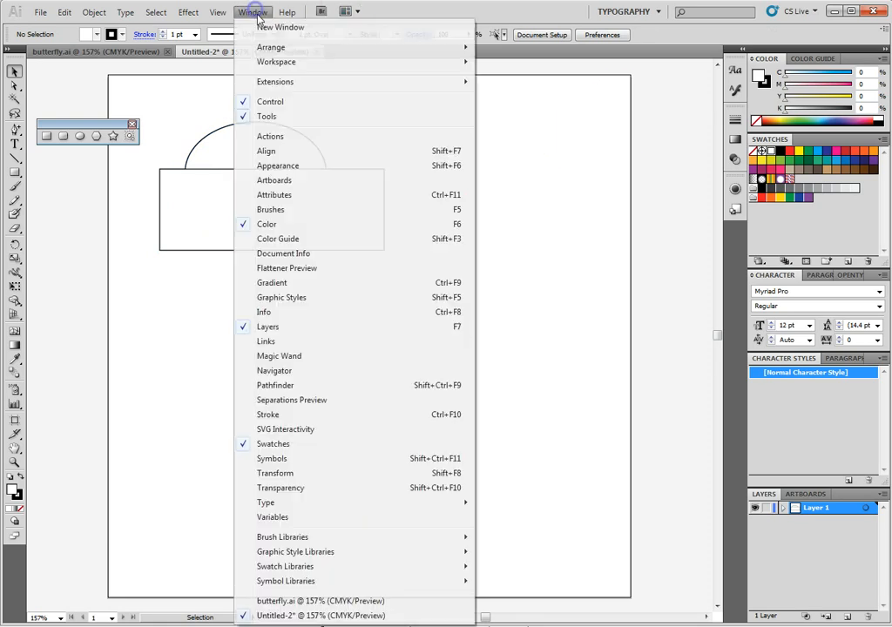
{"action": "left_click", "coordinate": [330, 384]}
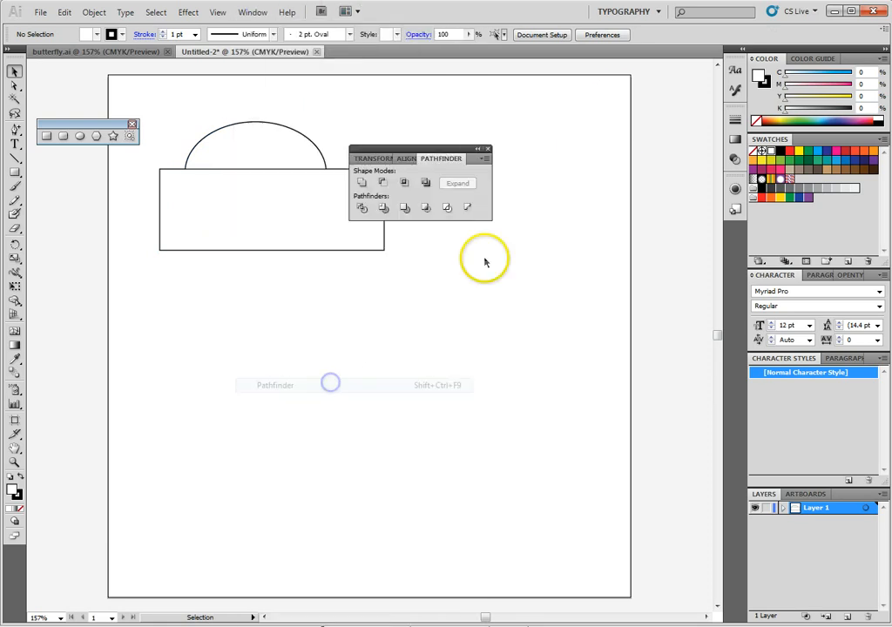
{"action": "left_click", "coordinate": [255, 141]}
{"action": "left_click", "coordinate": [277, 345]}
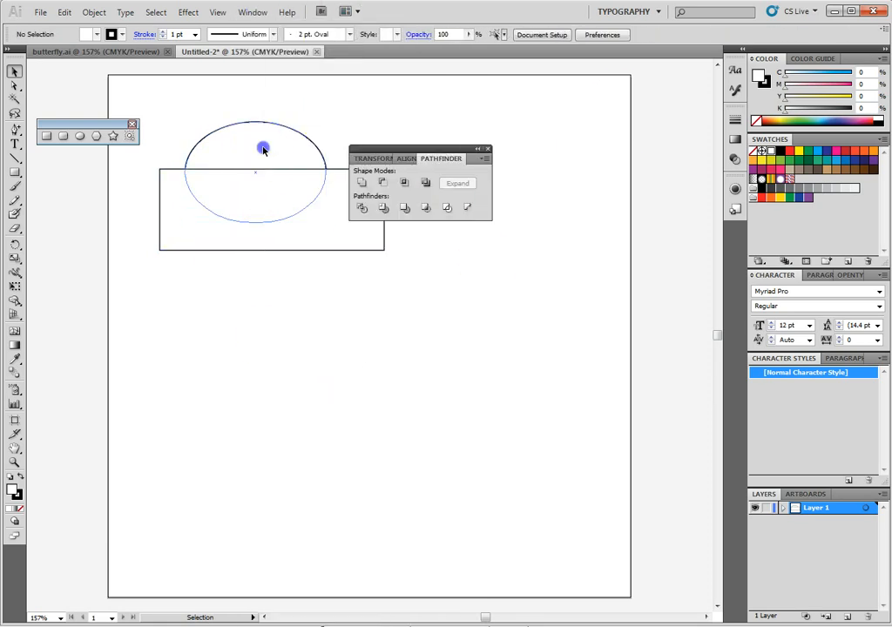
{"action": "left_click", "coordinate": [261, 146]}
{"action": "left_click", "coordinate": [186, 249], "text": "shift"}
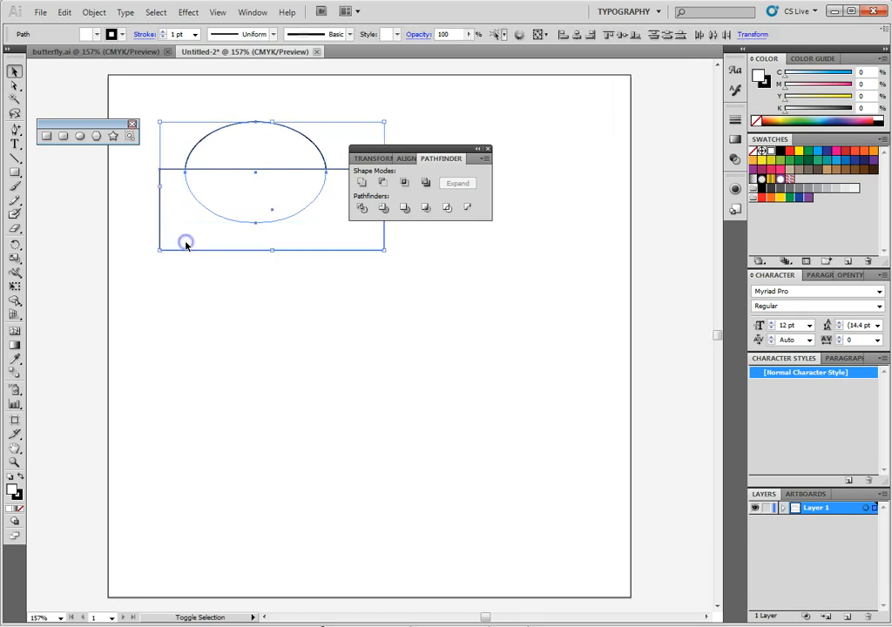
{"action": "left_click", "coordinate": [396, 204]}
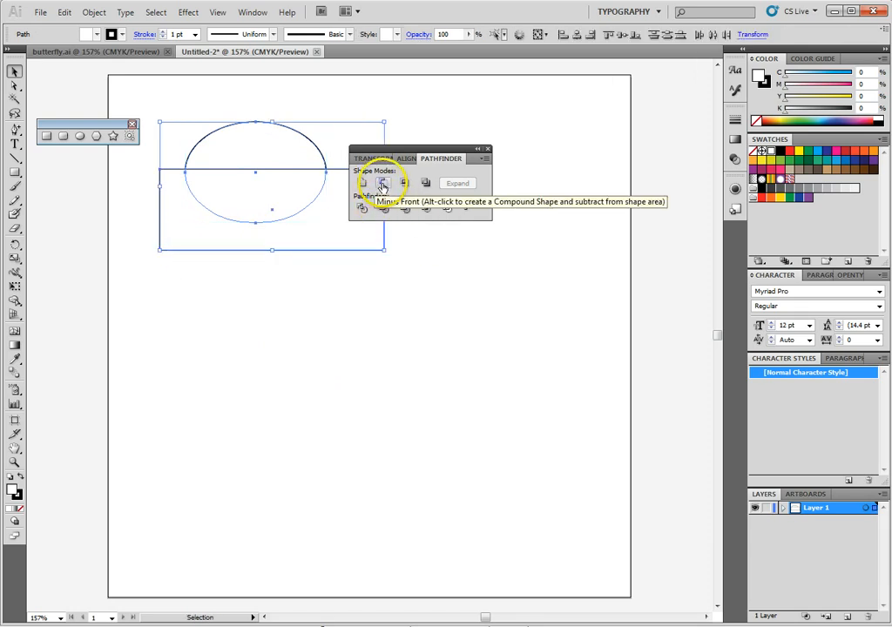
{"action": "left_click", "coordinate": [382, 186]}
{"action": "left_click", "coordinate": [266, 222]}
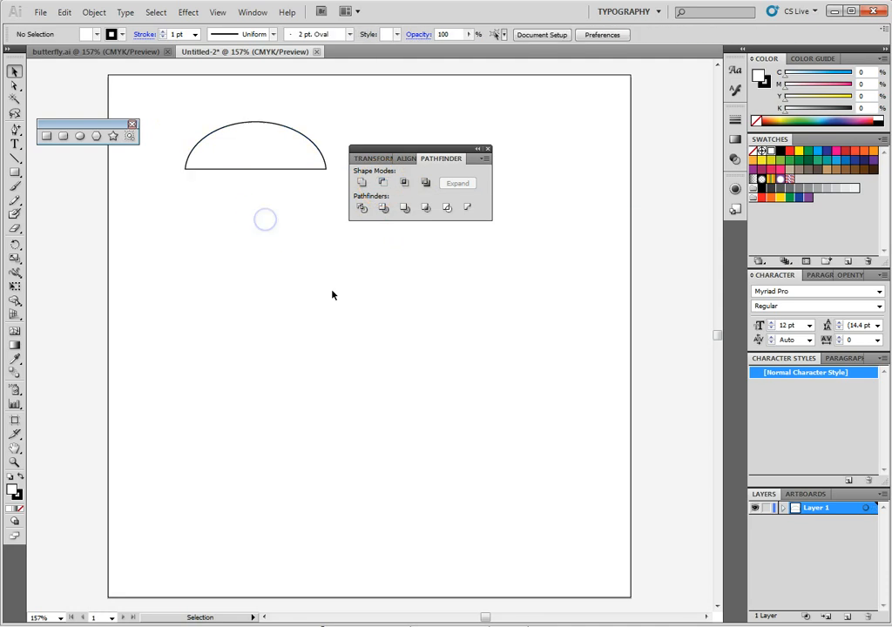
Step: Rotate the half-ellipse counterclockwise so its flat edge runs diagonally, and place it near the artboard's upper-left area
{"action": "left_click_drag", "start_coordinate": [258, 169], "coordinate": [234, 250]}
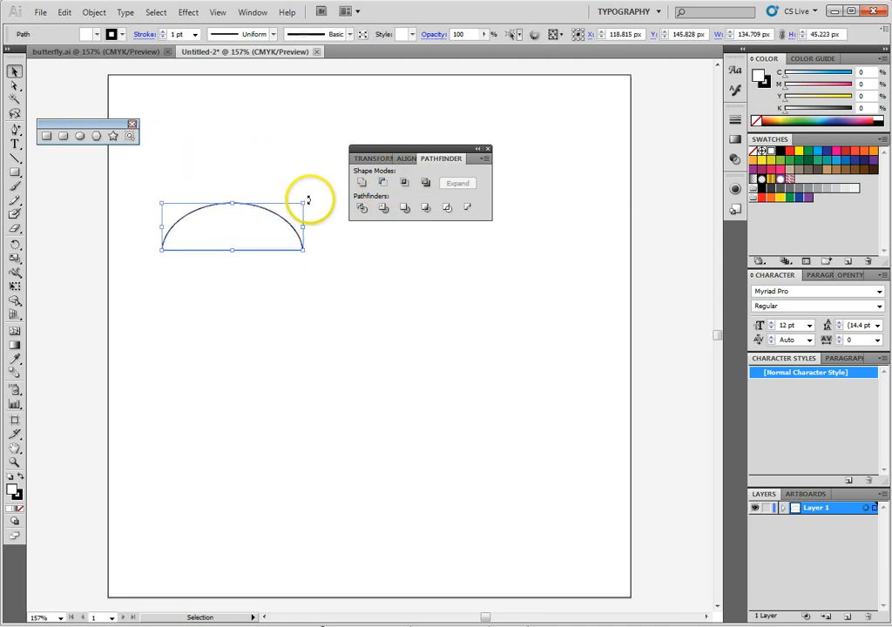
{"action": "left_click_drag", "start_coordinate": [308, 200], "coordinate": [266, 138]}
{"action": "left_click_drag", "start_coordinate": [249, 210], "coordinate": [243, 166]}
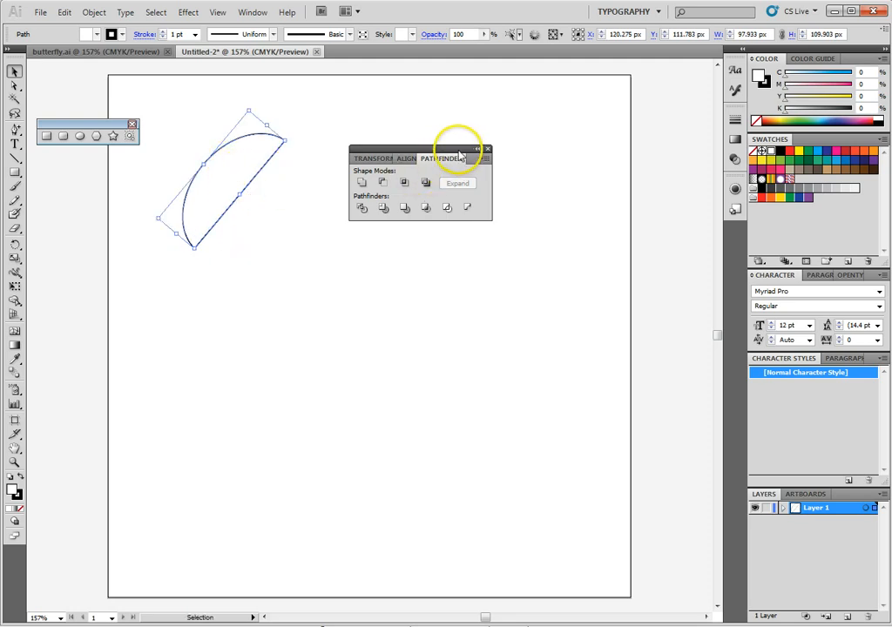
Step: Move the Pathfinder out of the way, fill the half-ellipse with red and set its black stroke to 3 pt
{"action": "left_click_drag", "start_coordinate": [454, 155], "coordinate": [676, 444]}
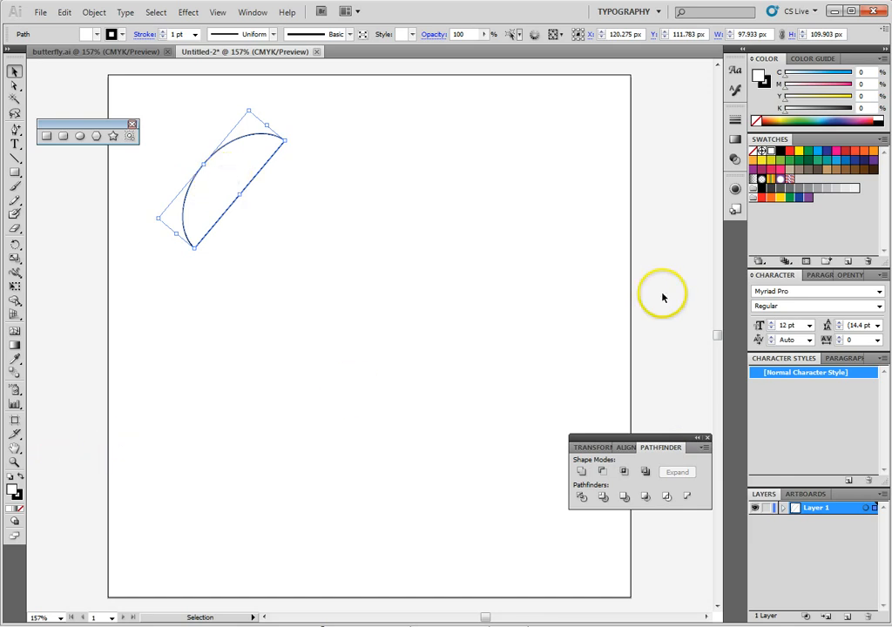
{"action": "left_click", "coordinate": [762, 199]}
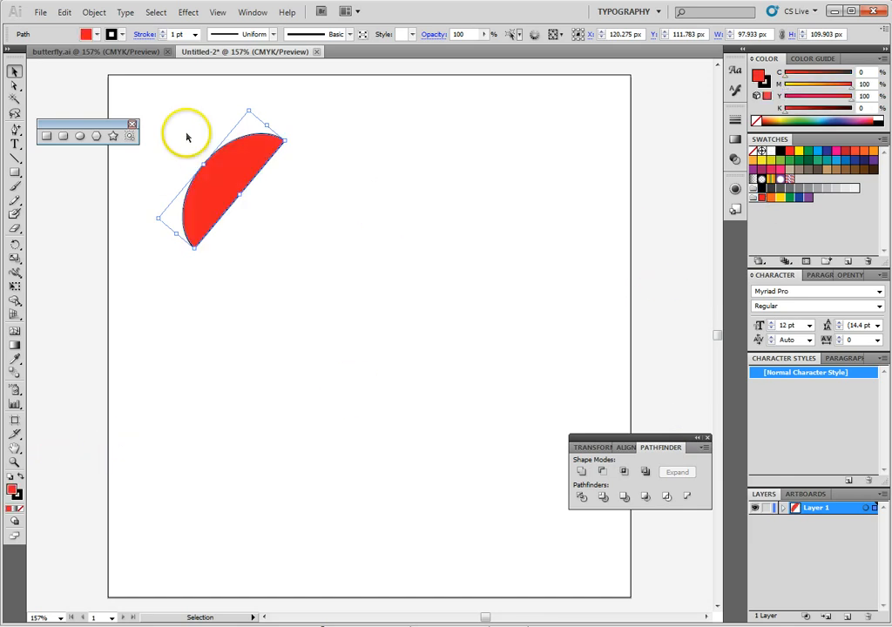
{"action": "left_click", "coordinate": [163, 31]}
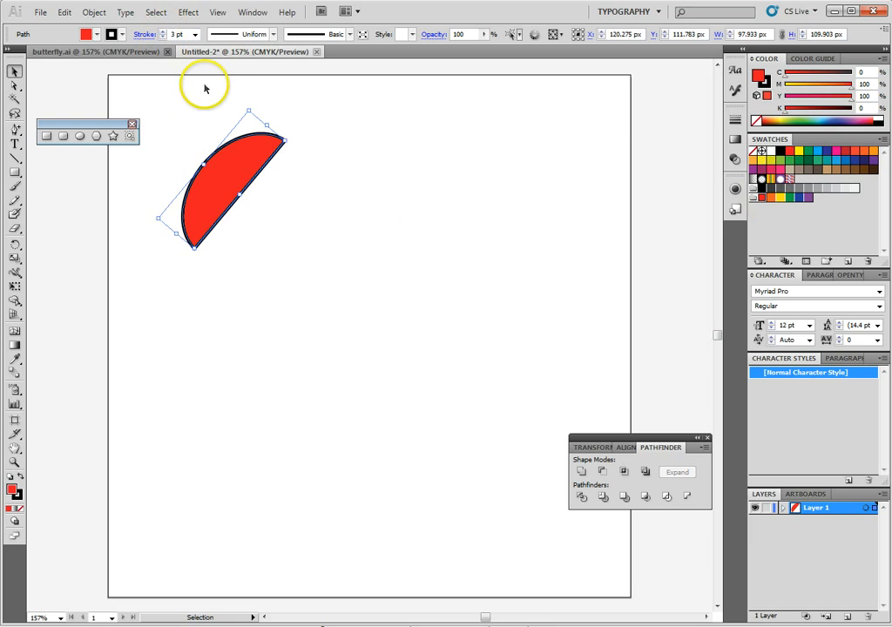
{"action": "left_click", "coordinate": [331, 330]}
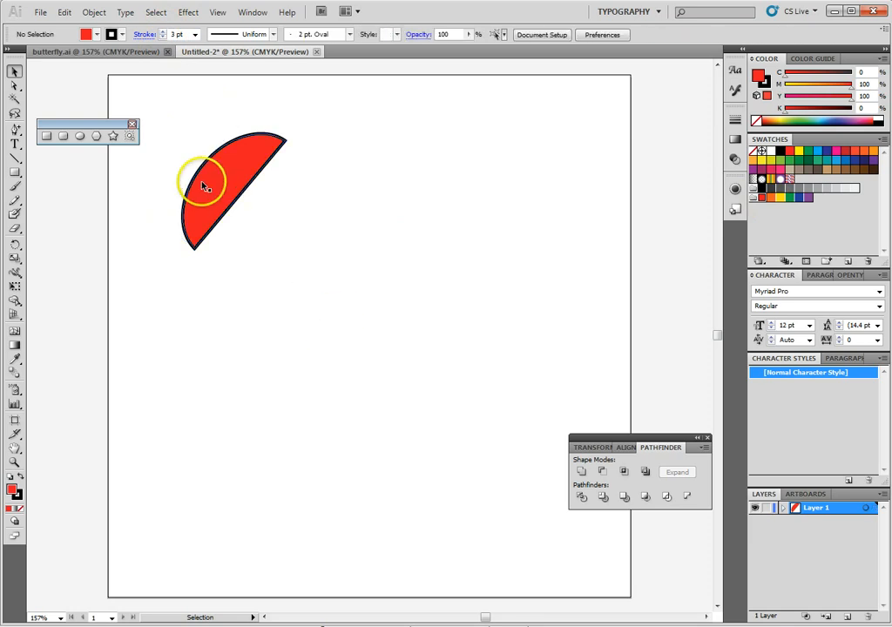
Step: Duplicate the red half-ellipse to its lower right and reflect the copy across the vertical axis
{"action": "left_click", "coordinate": [223, 190]}
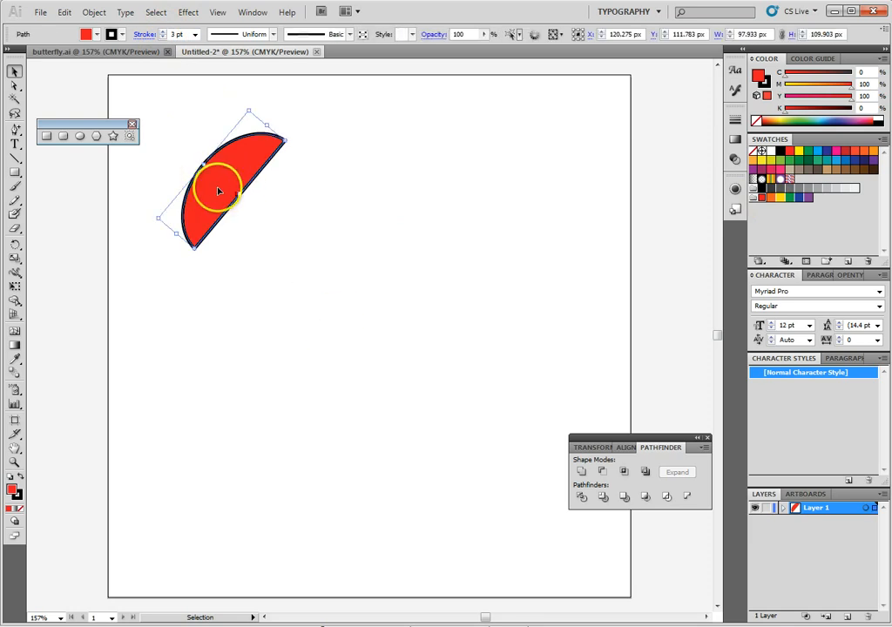
{"action": "left_click_drag", "start_coordinate": [212, 187], "coordinate": [286, 237]}
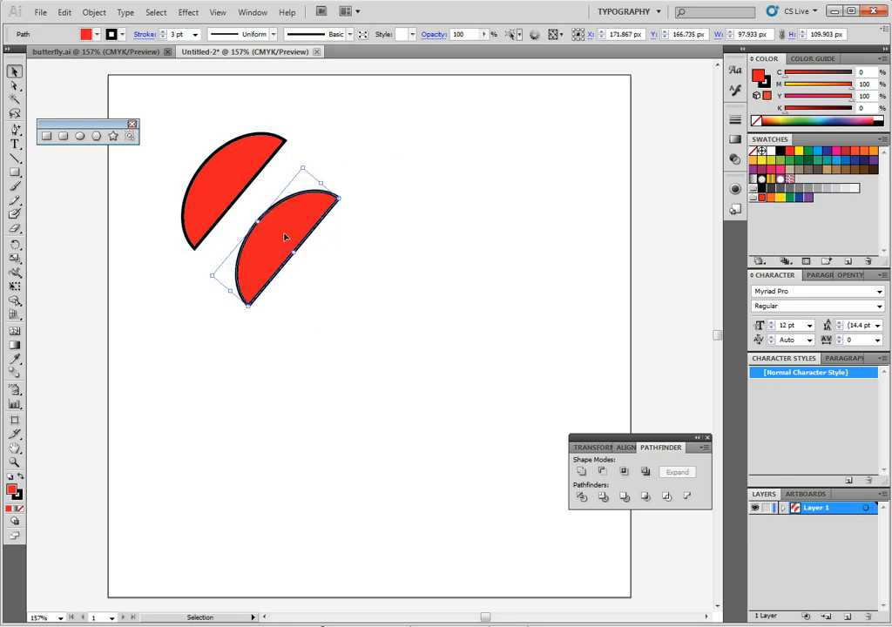
{"action": "right_click", "coordinate": [285, 237]}
{"action": "mouse_move", "coordinate": [362, 411]}
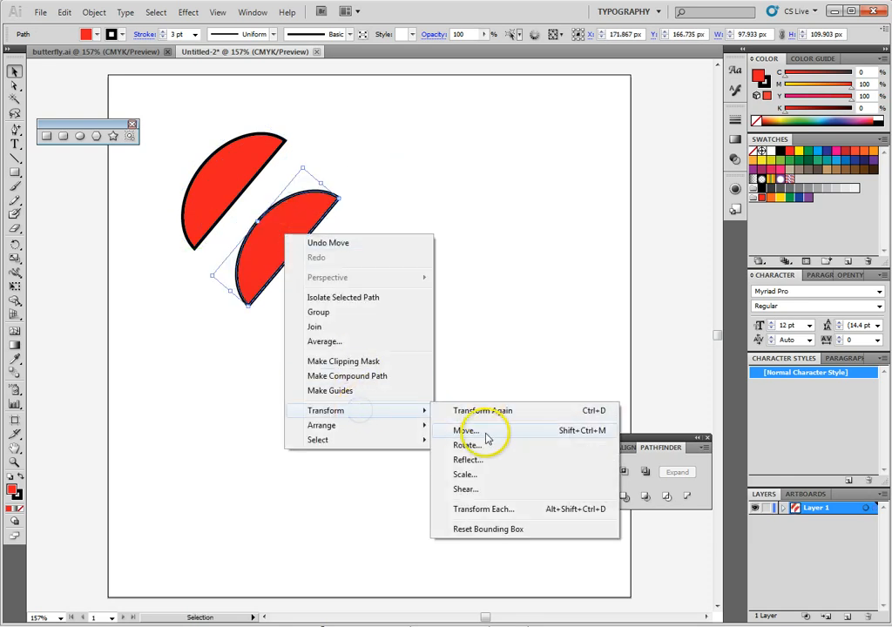
{"action": "left_click", "coordinate": [488, 459]}
{"action": "left_click", "coordinate": [497, 344]}
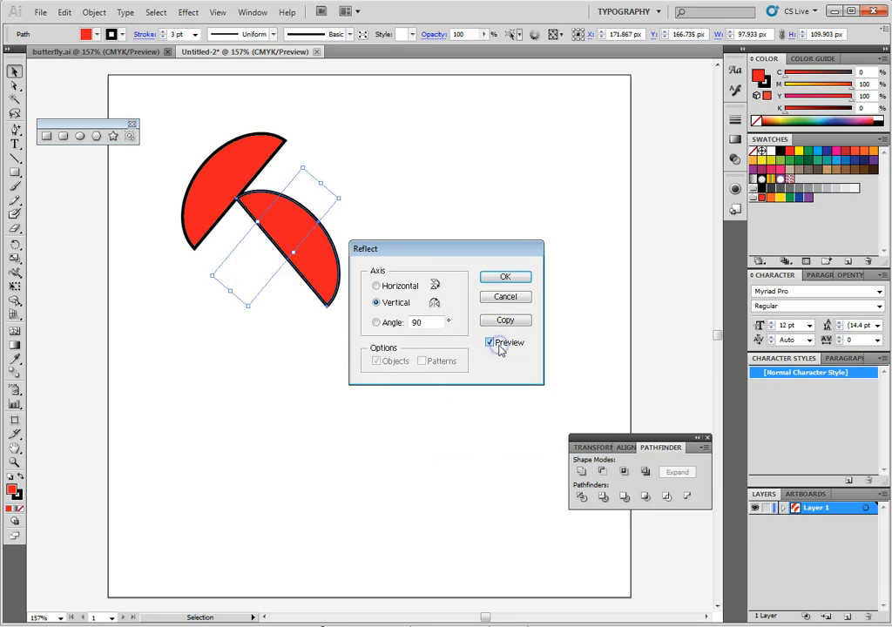
{"action": "left_click", "coordinate": [508, 279]}
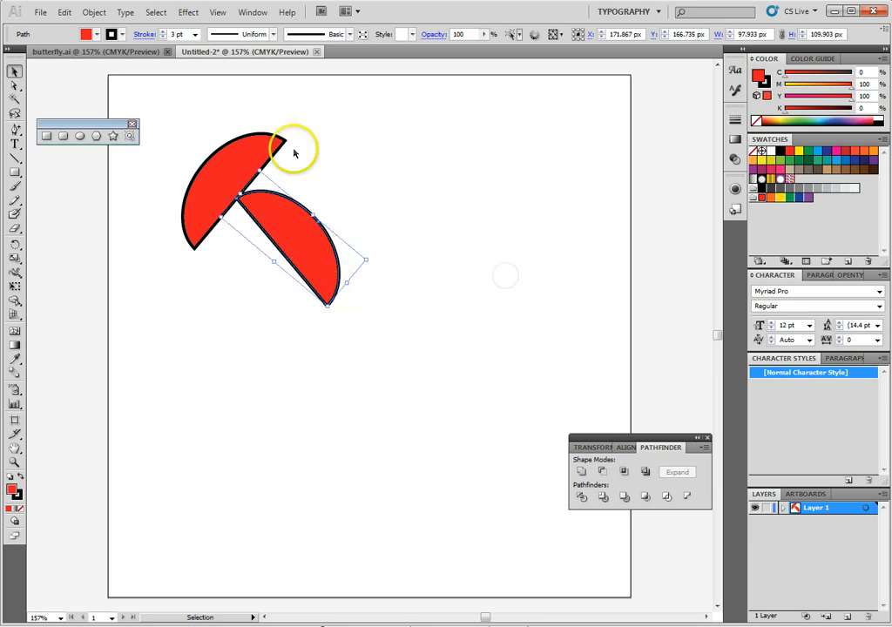
Step: Rotate the copied half-ellipse clockwise and move it so its lower-left end overlaps the original's, forming an open wedge between them
{"action": "left_click_drag", "start_coordinate": [372, 259], "coordinate": [247, 325]}
{"action": "left_click_drag", "start_coordinate": [277, 271], "coordinate": [233, 241]}
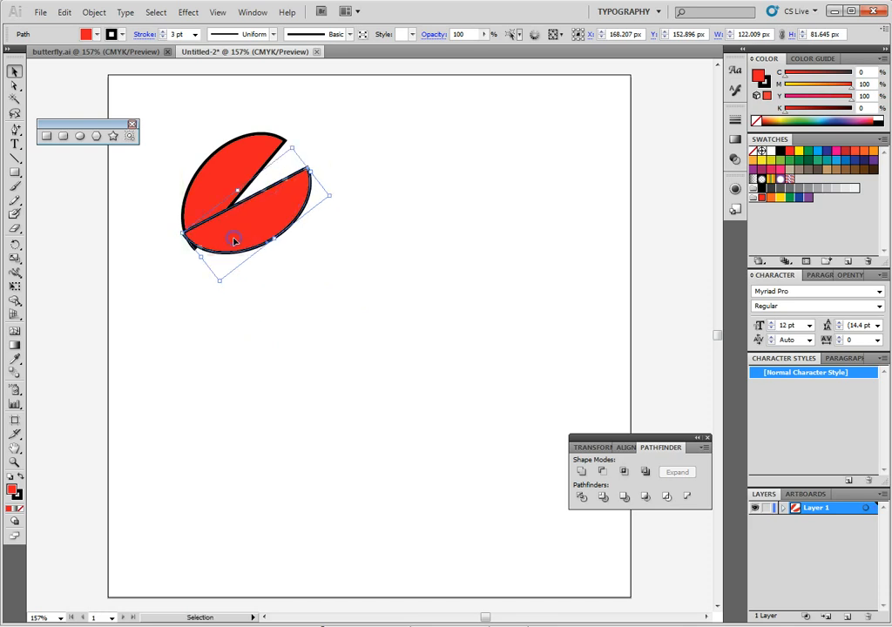
{"action": "left_click_drag", "start_coordinate": [333, 196], "coordinate": [339, 202]}
{"action": "mouse_move", "coordinate": [251, 223]}
{"action": "left_mouse_down"}
{"action": "mouse_move", "coordinate": [247, 232]}
{"action": "mouse_move", "coordinate": [254, 230]}
{"action": "left_mouse_up"}
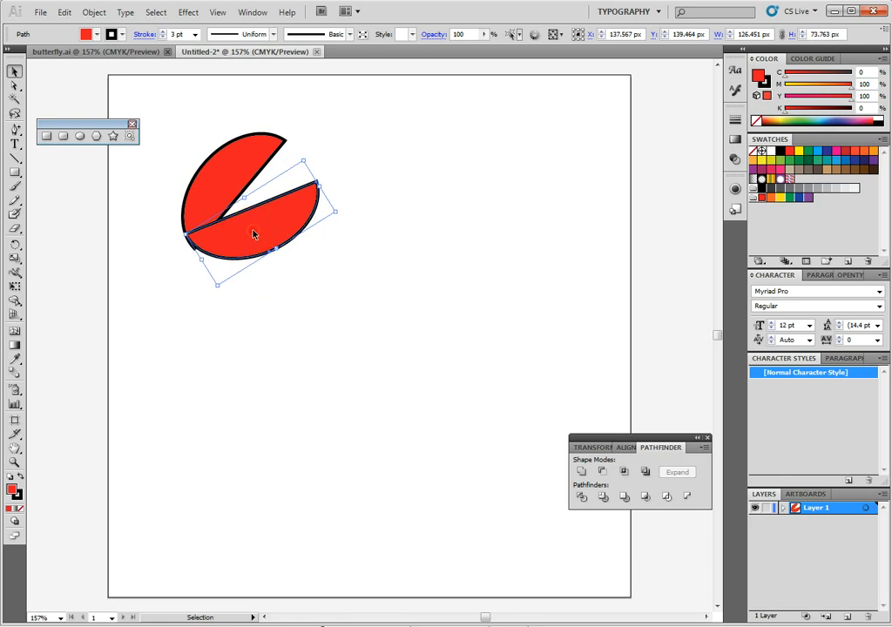
Step: Send the lower half-ellipse to the back, behind the upper one
{"action": "right_click", "coordinate": [254, 231]}
{"action": "mouse_move", "coordinate": [315, 422]}
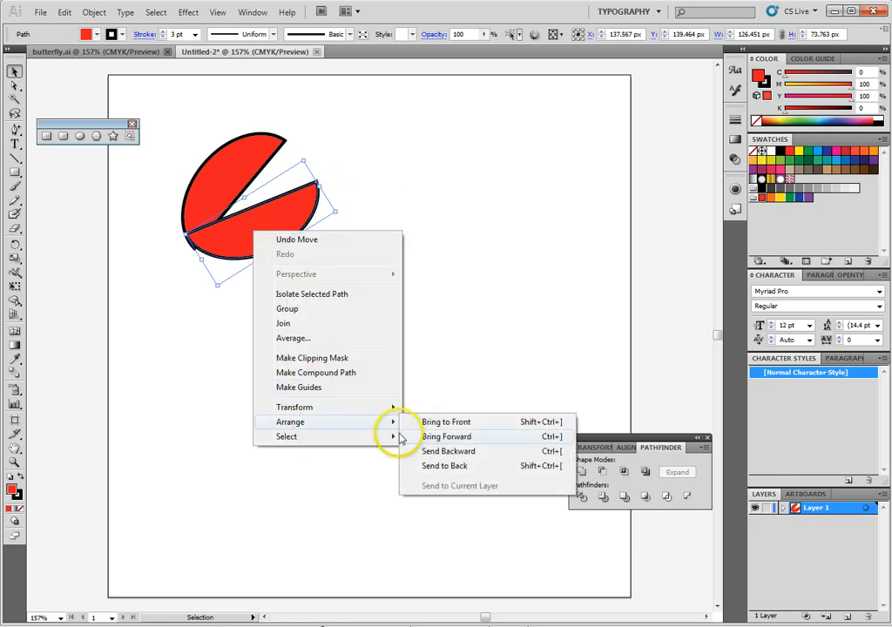
{"action": "left_click", "coordinate": [444, 466]}
{"action": "left_click", "coordinate": [343, 387]}
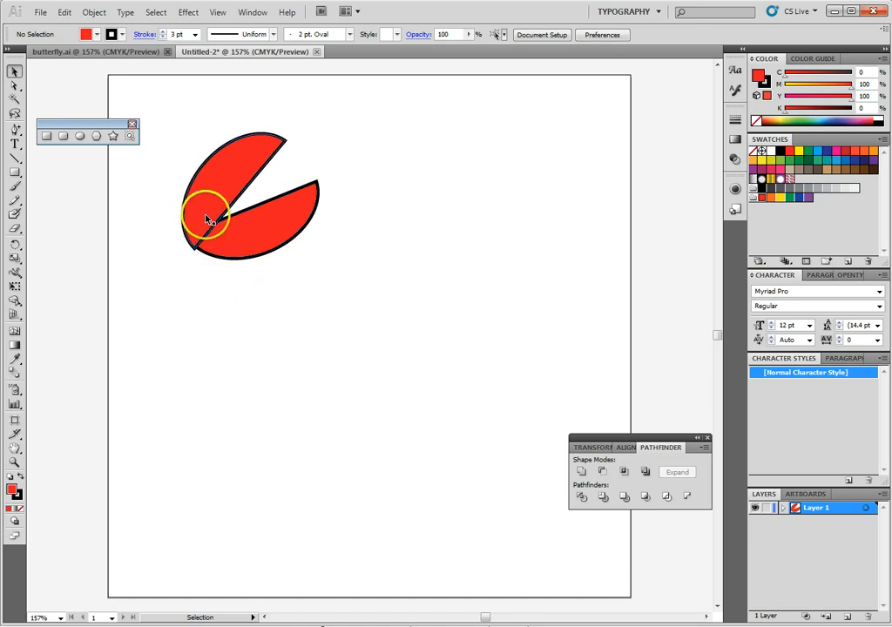
Step: Reshape the upper half-ellipse by pulling its bottom anchor point down-right and its outer curve's middle anchor outward
{"action": "left_click", "coordinate": [234, 199]}
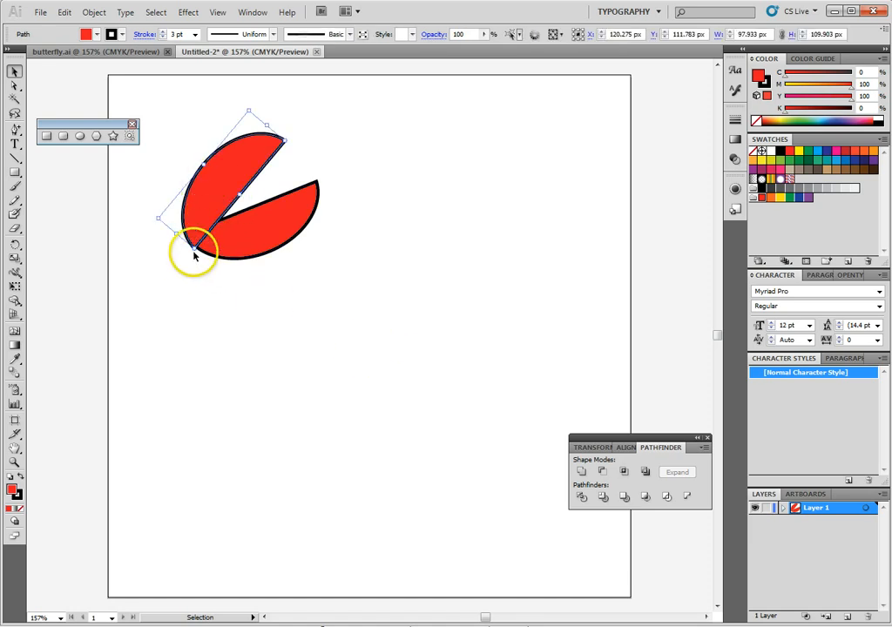
{"action": "left_click", "coordinate": [15, 84]}
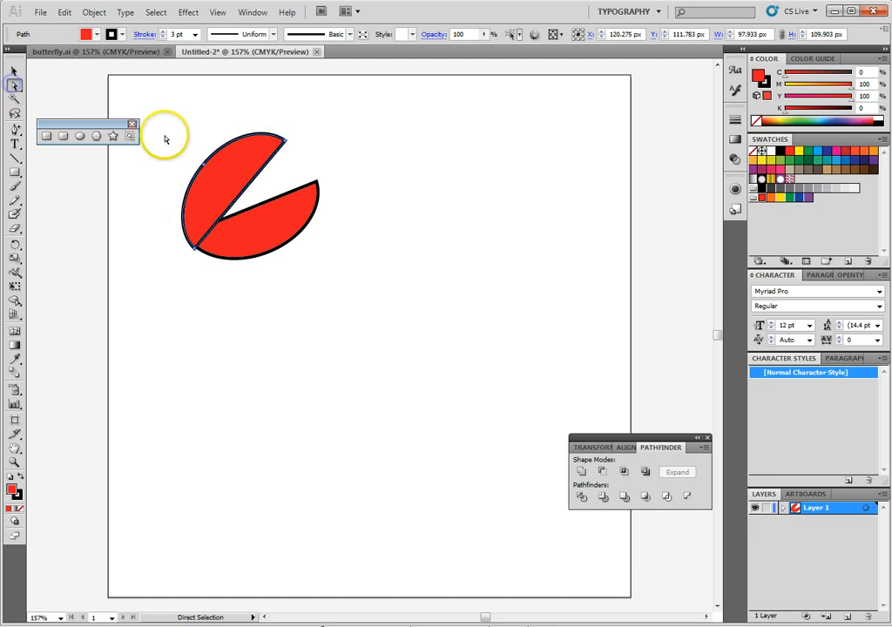
{"action": "left_click", "coordinate": [196, 252]}
{"action": "left_click_drag", "start_coordinate": [196, 252], "coordinate": [170, 217]}
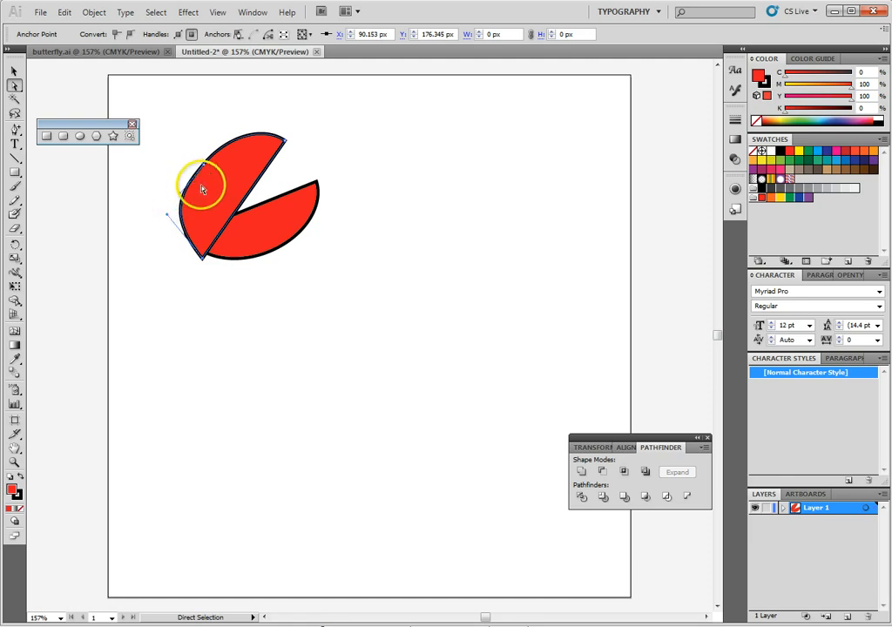
{"action": "mouse_move", "coordinate": [202, 168]}
{"action": "left_mouse_down"}
{"action": "mouse_move", "coordinate": [204, 157]}
{"action": "mouse_move", "coordinate": [196, 162]}
{"action": "left_mouse_up"}
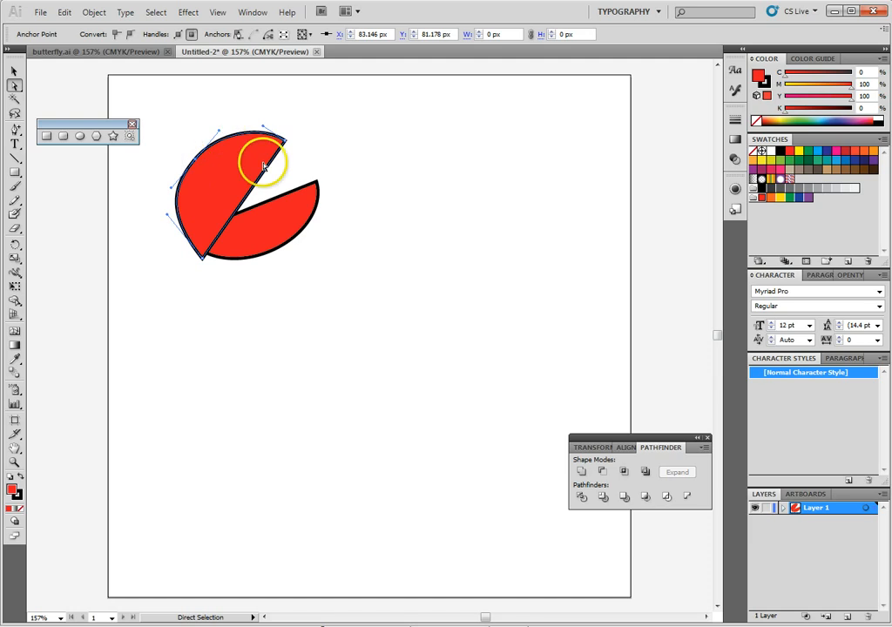
Step: Nudge the lower half-ellipse slightly down and right to fit the reshaped upper half, then deselect it
{"action": "left_click", "coordinate": [259, 233]}
{"action": "left_click_drag", "start_coordinate": [260, 231], "coordinate": [266, 237]}
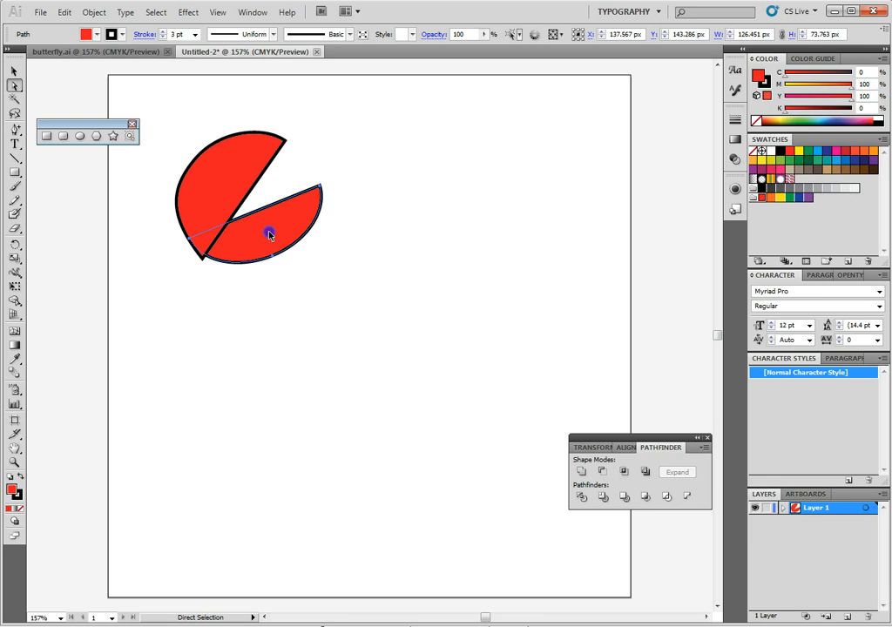
{"action": "left_click", "coordinate": [277, 279]}
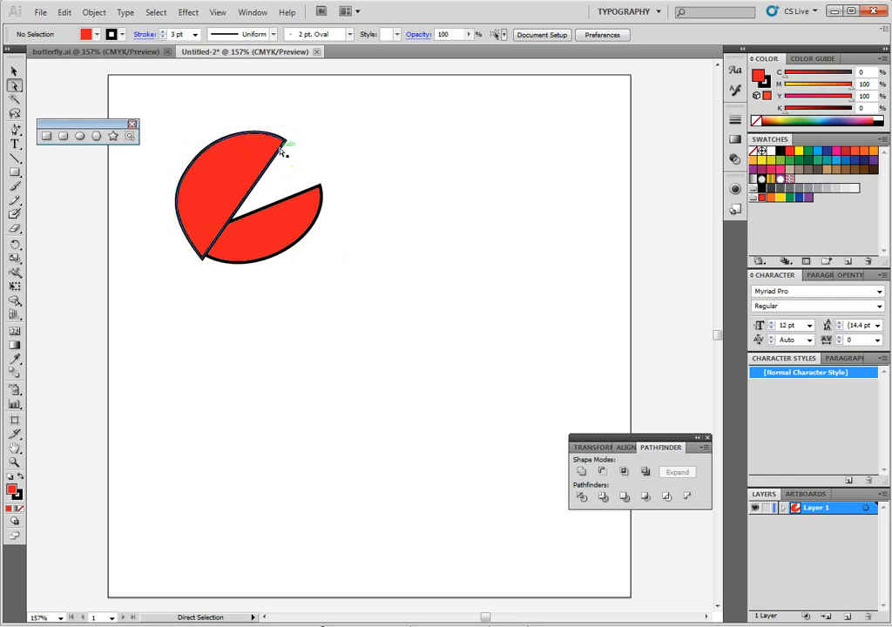
{"action": "left_click", "coordinate": [63, 136]}
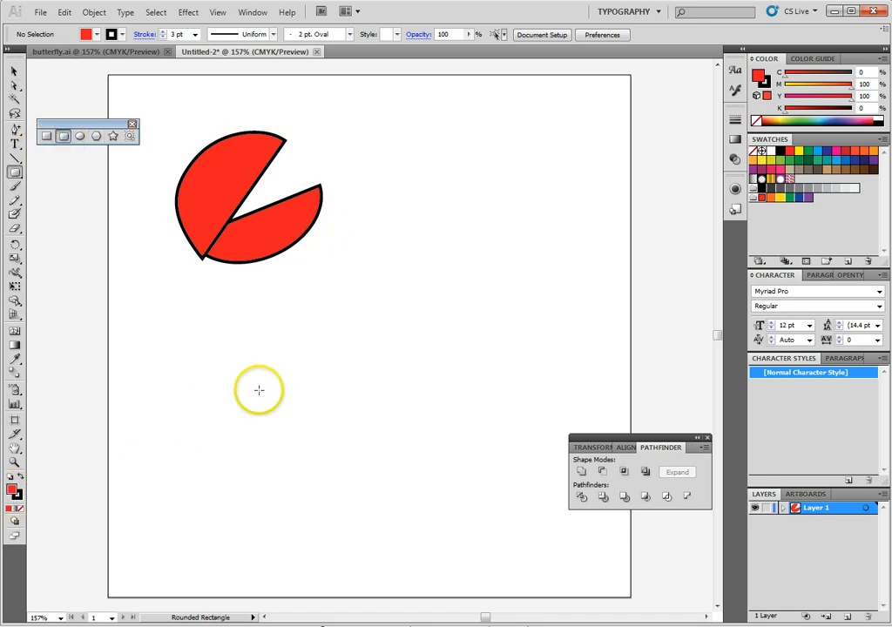
{"action": "left_click_drag", "start_coordinate": [392, 177], "coordinate": [523, 270]}
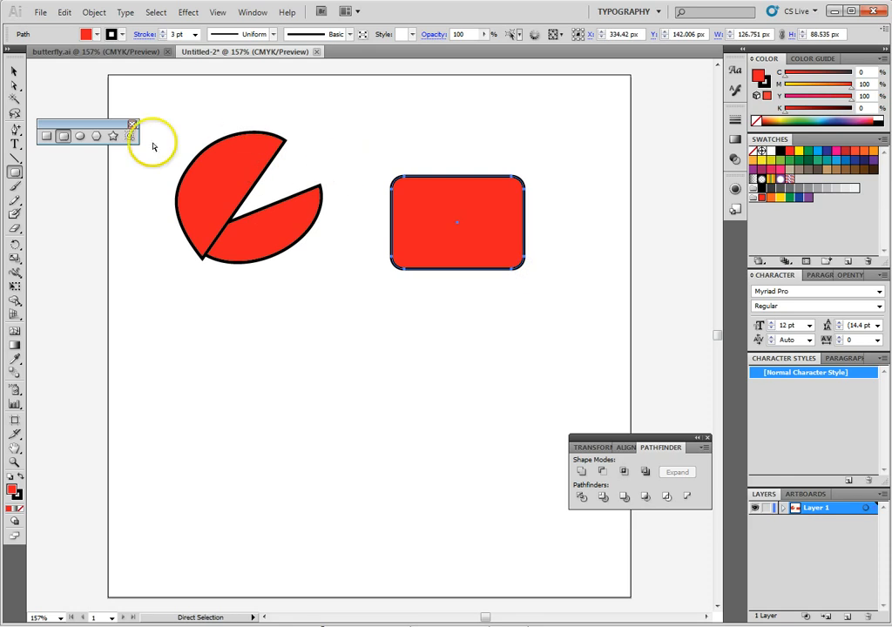
{"action": "key", "text": "Delete"}
Step: Draw a red ellipse about 141 × 89 px to the right of the half-ellipses and remove its outline
{"action": "left_click", "coordinate": [79, 136]}
{"action": "left_click_drag", "start_coordinate": [427, 159], "coordinate": [573, 250]}
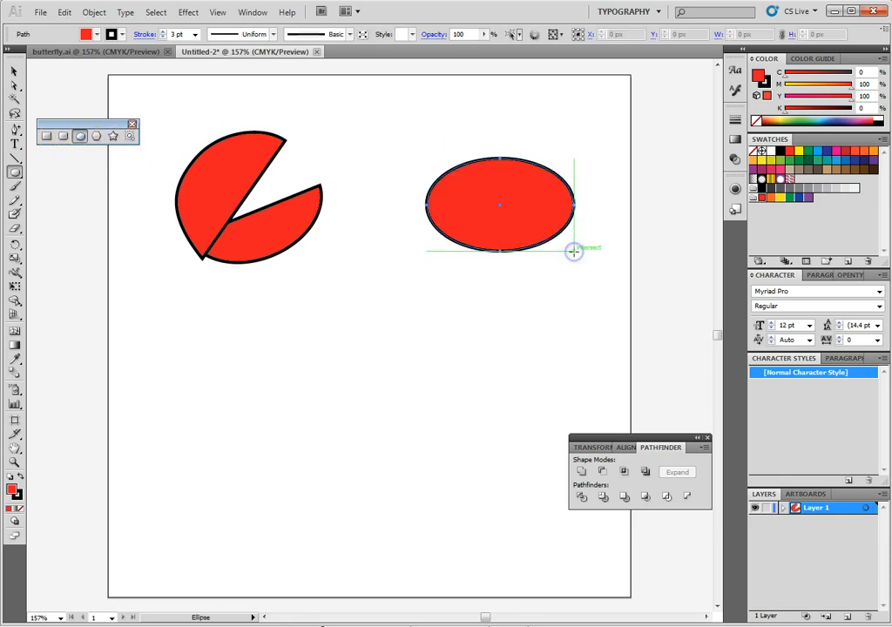
{"action": "left_click", "coordinate": [164, 37]}
{"action": "left_click", "coordinate": [164, 38]}
{"action": "left_click", "coordinate": [163, 37]}
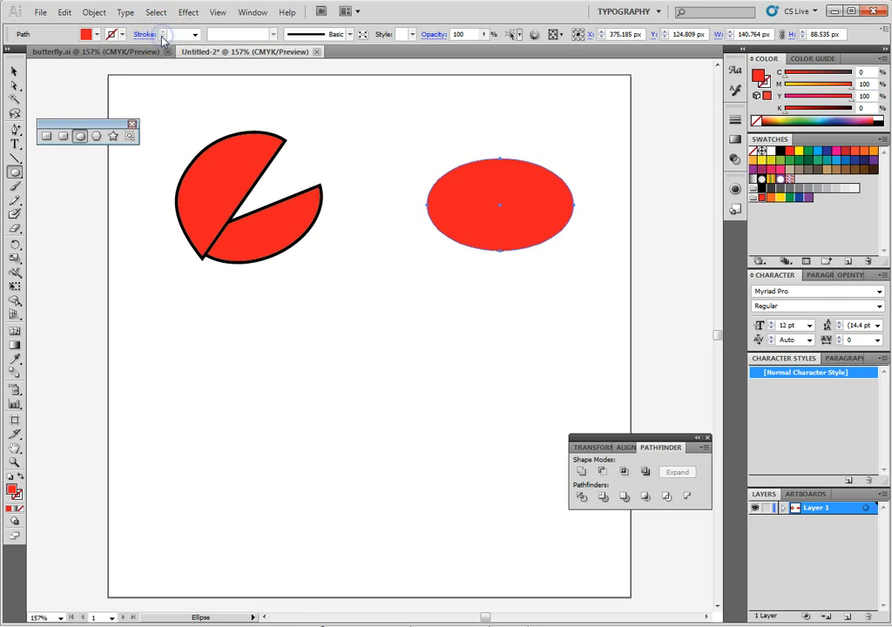
Step: Draw a second ellipse, about 159 × 96 px and slightly lower, and subtract it from the first to leave a thin crescent
{"action": "left_click_drag", "start_coordinate": [582, 259], "coordinate": [418, 164]}
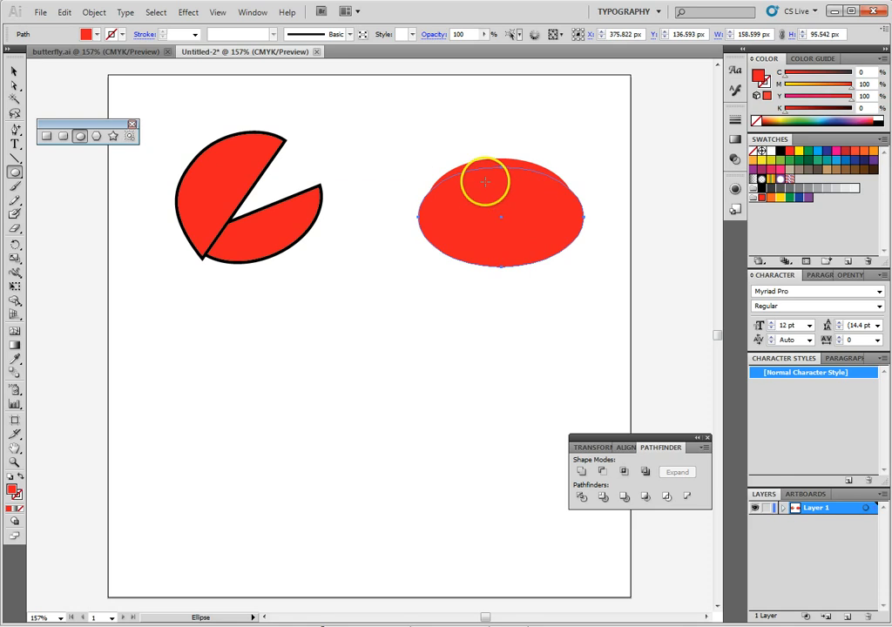
{"action": "left_click", "coordinate": [14, 70]}
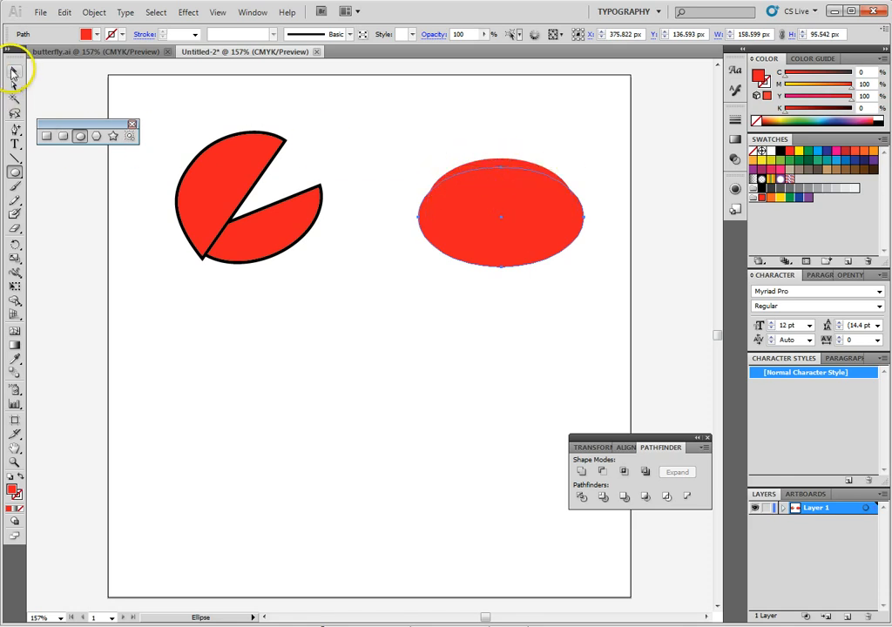
{"action": "left_click", "coordinate": [377, 128]}
{"action": "left_click_drag", "start_coordinate": [402, 130], "coordinate": [628, 288]}
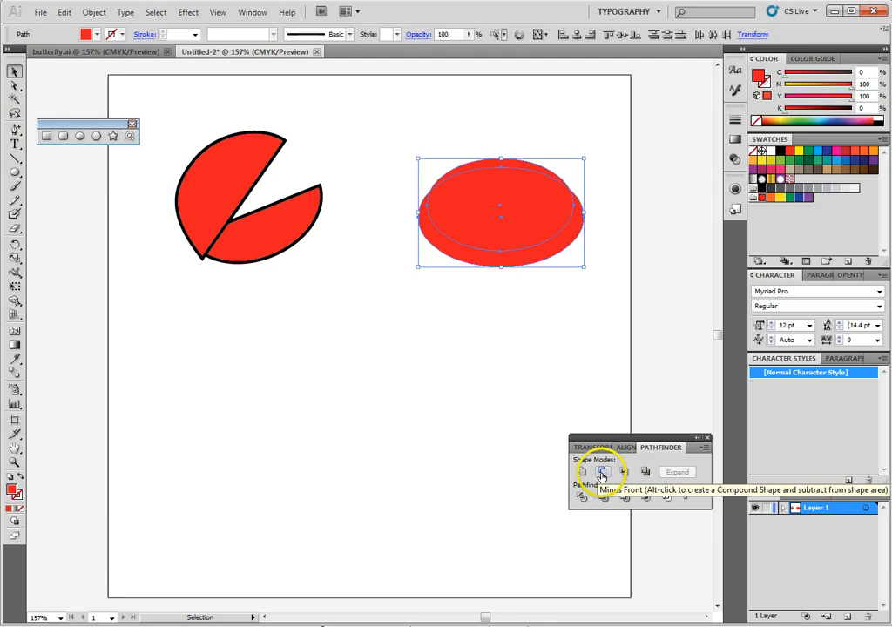
{"action": "left_click", "coordinate": [601, 476]}
{"action": "left_click", "coordinate": [514, 257]}
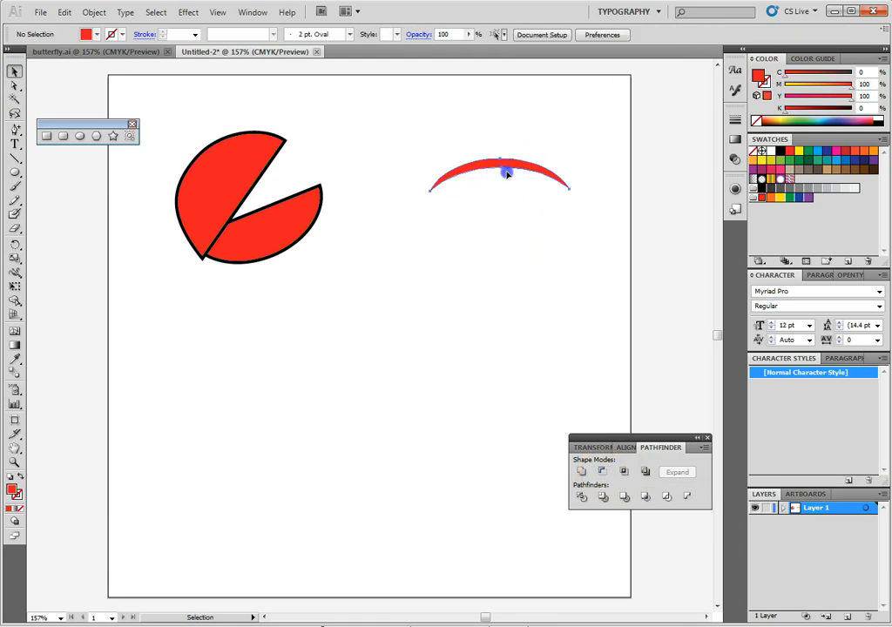
Step: Move the crescent onto the half-ellipses and fill it with off-white F4F2F2
{"action": "left_click_drag", "start_coordinate": [507, 173], "coordinate": [249, 176]}
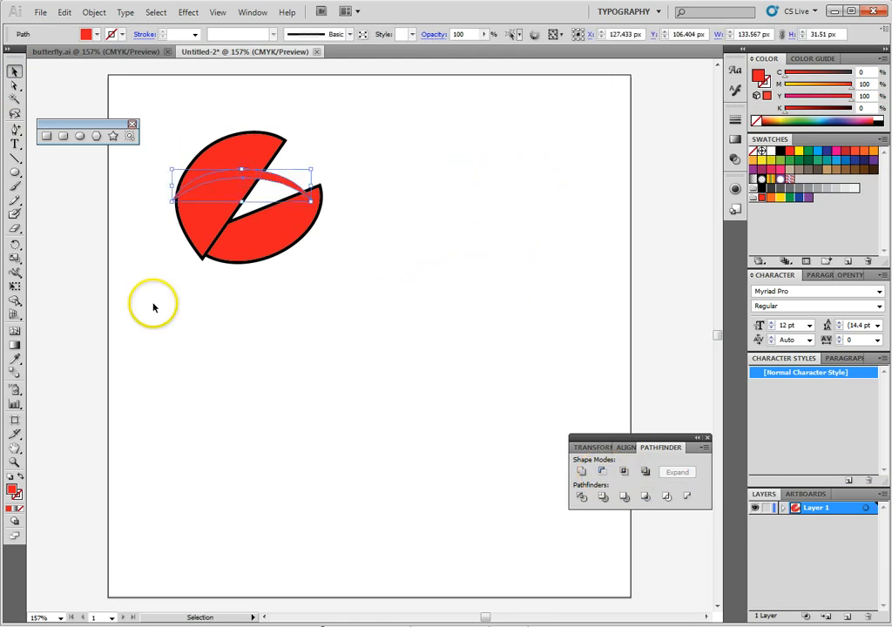
{"action": "double_click", "coordinate": [14, 492]}
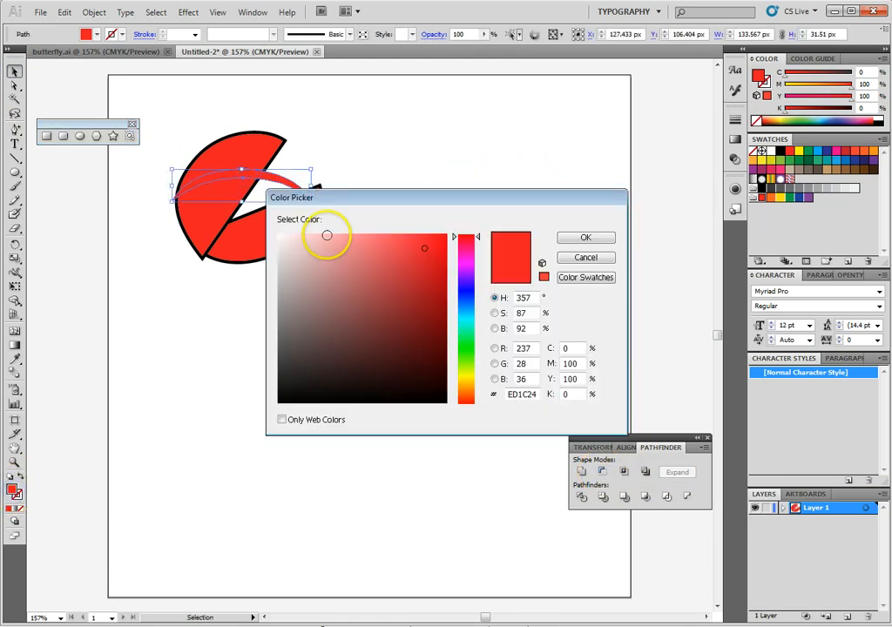
{"action": "left_click", "coordinate": [282, 238]}
{"action": "left_click", "coordinate": [562, 237]}
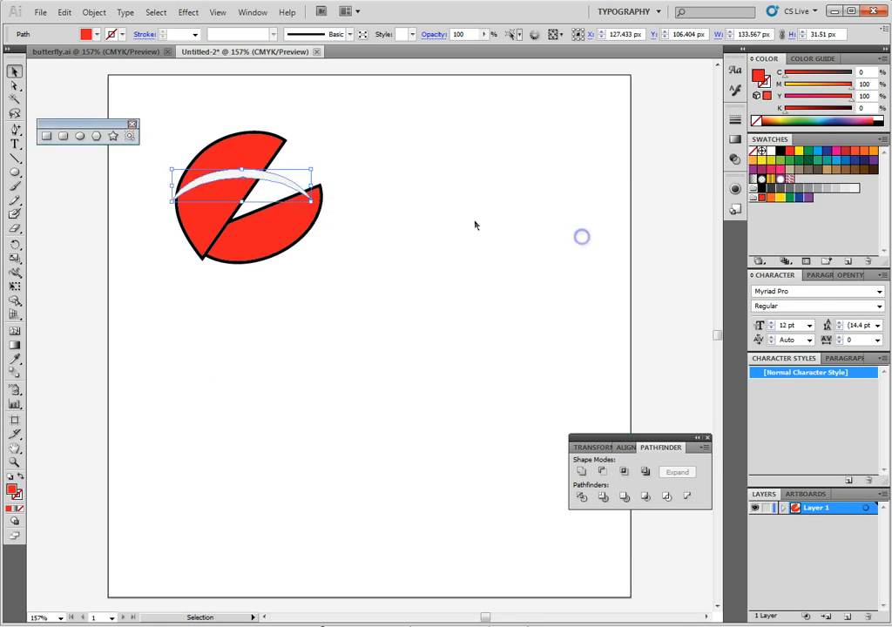
{"action": "left_click", "coordinate": [319, 176]}
{"action": "left_click", "coordinate": [294, 181]}
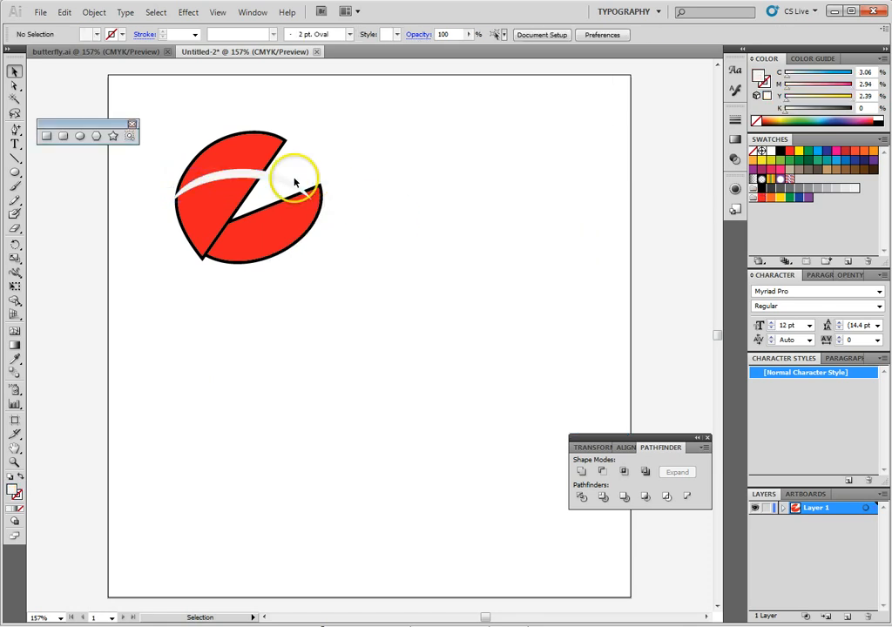
Step: Rotate, shrink and position the crescent as a highlight just inside the upper half-ellipse's outer curve
{"action": "left_click", "coordinate": [316, 172]}
{"action": "left_click_drag", "start_coordinate": [315, 172], "coordinate": [275, 146]}
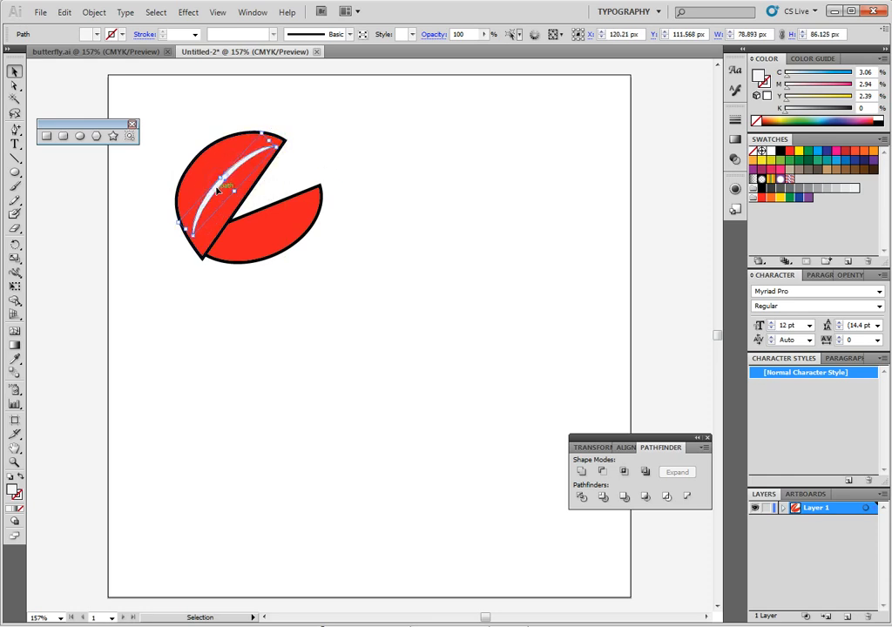
{"action": "left_click_drag", "start_coordinate": [222, 196], "coordinate": [205, 159]}
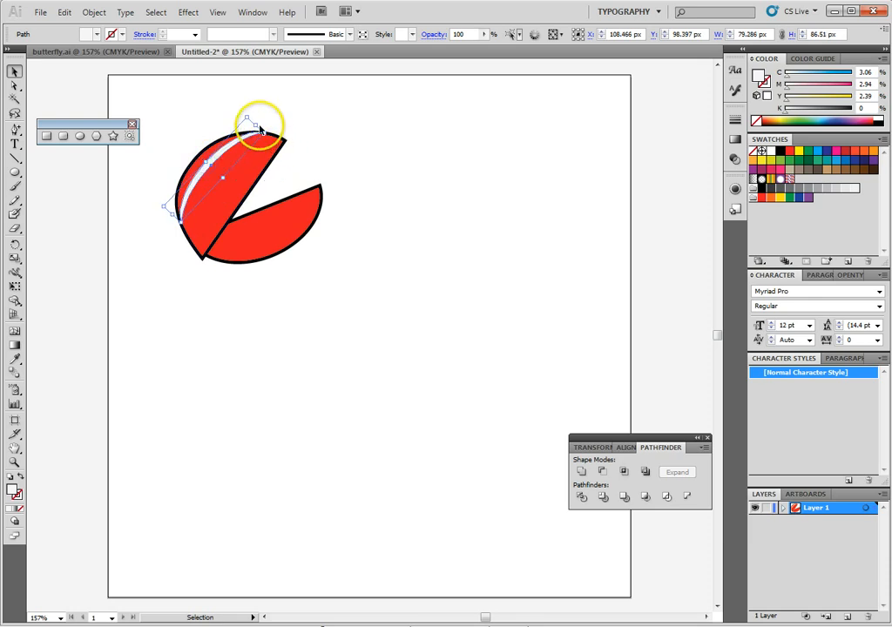
{"action": "left_click_drag", "start_coordinate": [257, 127], "coordinate": [249, 134]}
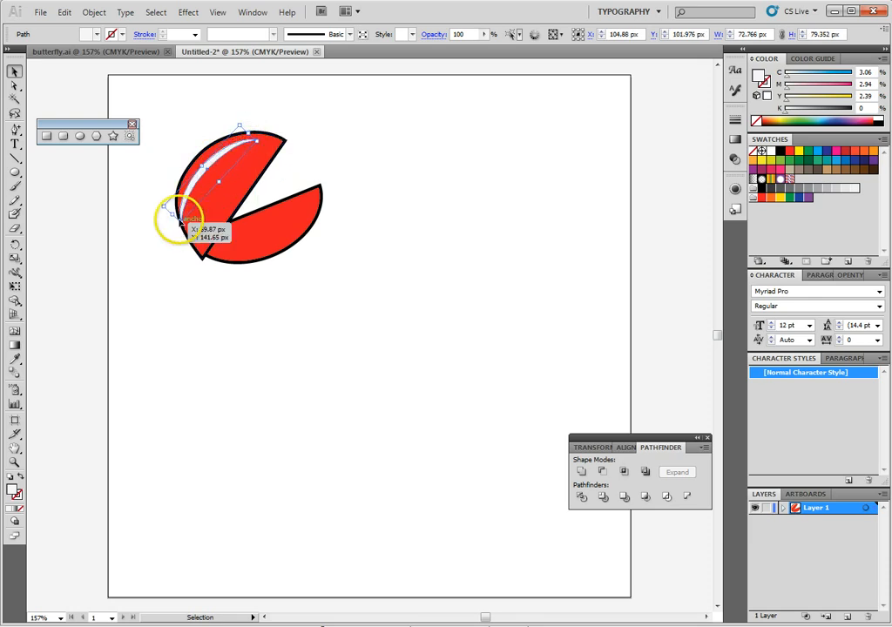
{"action": "left_click_drag", "start_coordinate": [172, 218], "coordinate": [190, 184]}
{"action": "left_click", "coordinate": [507, 178]}
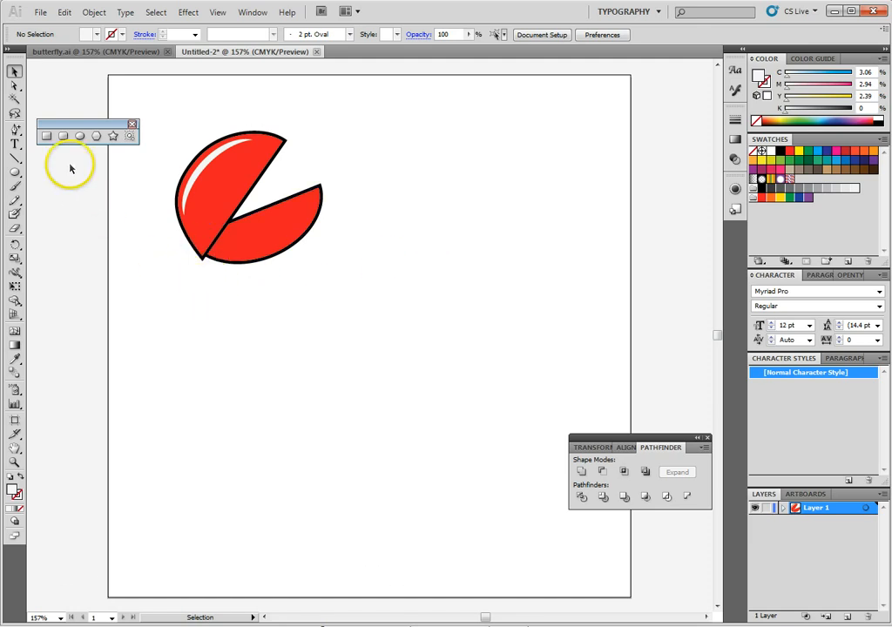
Step: Draw a rounded rectangle about 60 × 22 px below the half-ellipses, with a red fill and a 3 pt black outline
{"action": "left_click", "coordinate": [62, 137]}
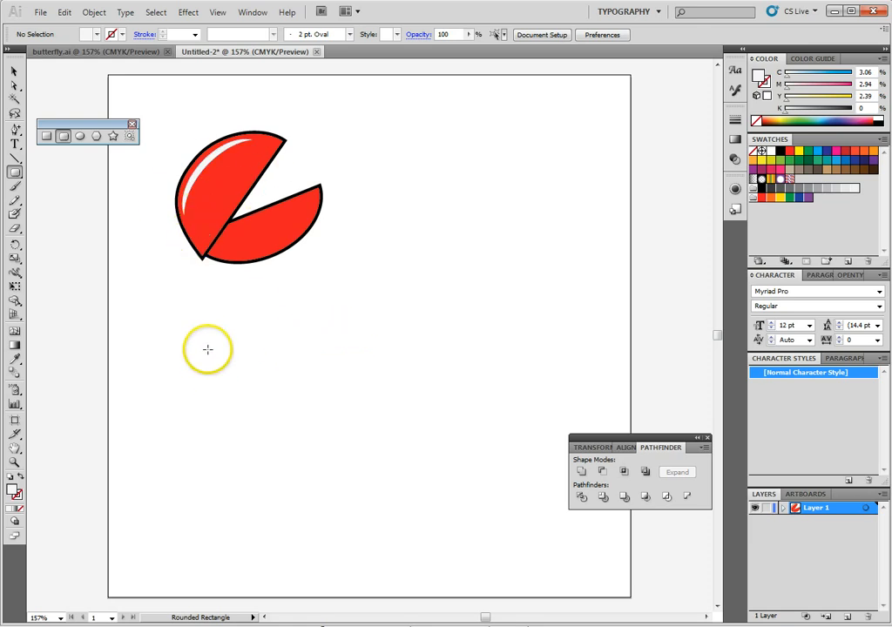
{"action": "left_click_drag", "start_coordinate": [189, 277], "coordinate": [251, 299]}
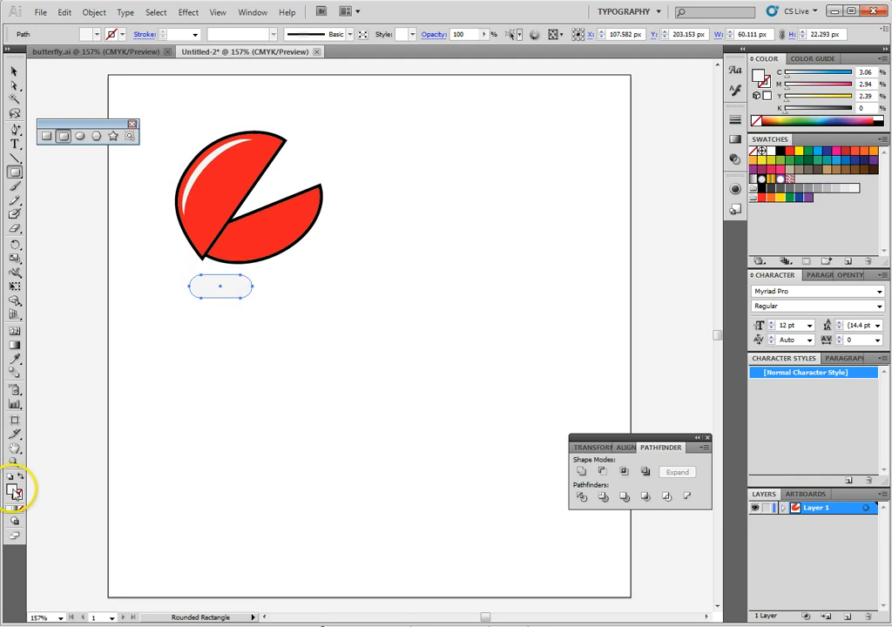
{"action": "double_click", "coordinate": [14, 492]}
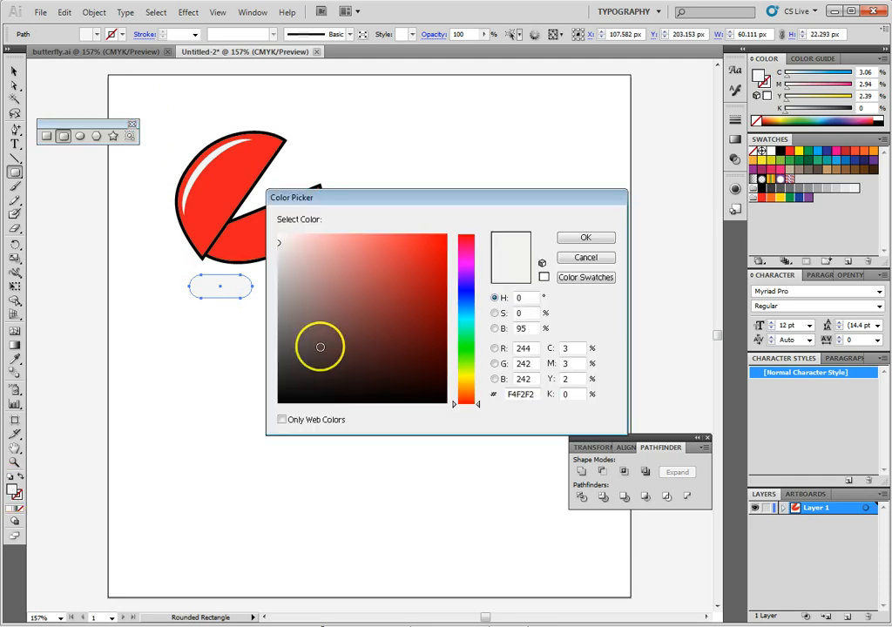
{"action": "left_click", "coordinate": [584, 238]}
{"action": "left_click", "coordinate": [763, 199]}
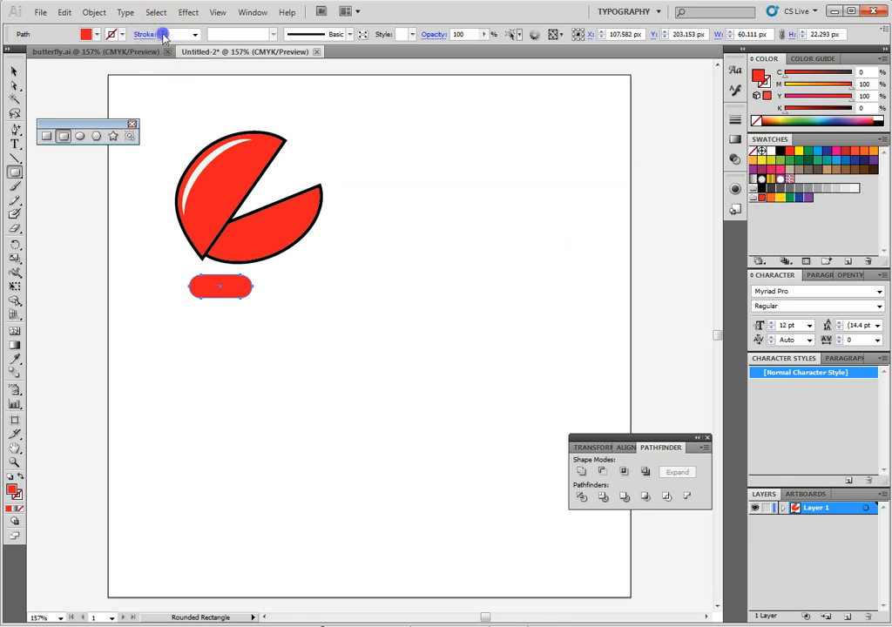
{"action": "left_click", "coordinate": [122, 38]}
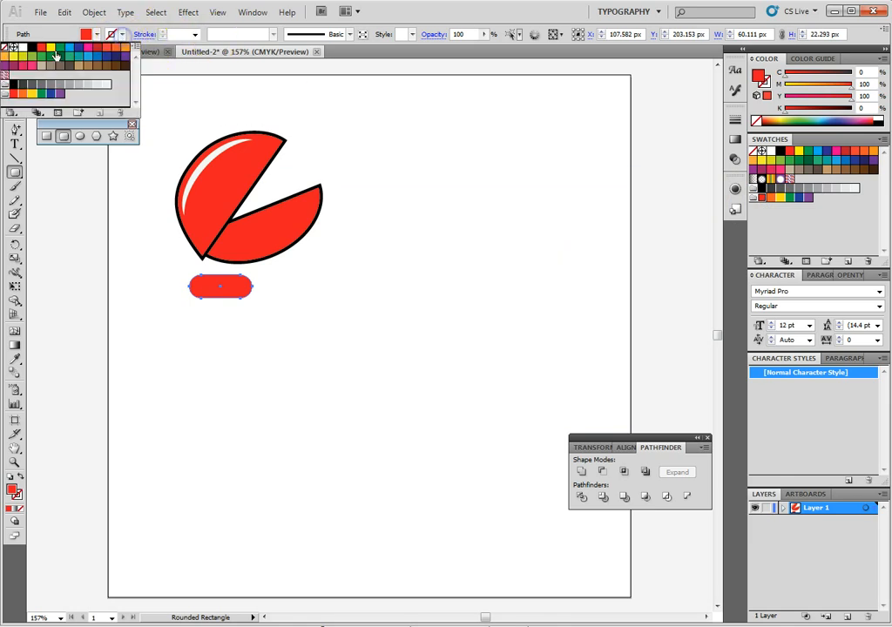
{"action": "left_click", "coordinate": [33, 48]}
{"action": "left_click", "coordinate": [124, 37]}
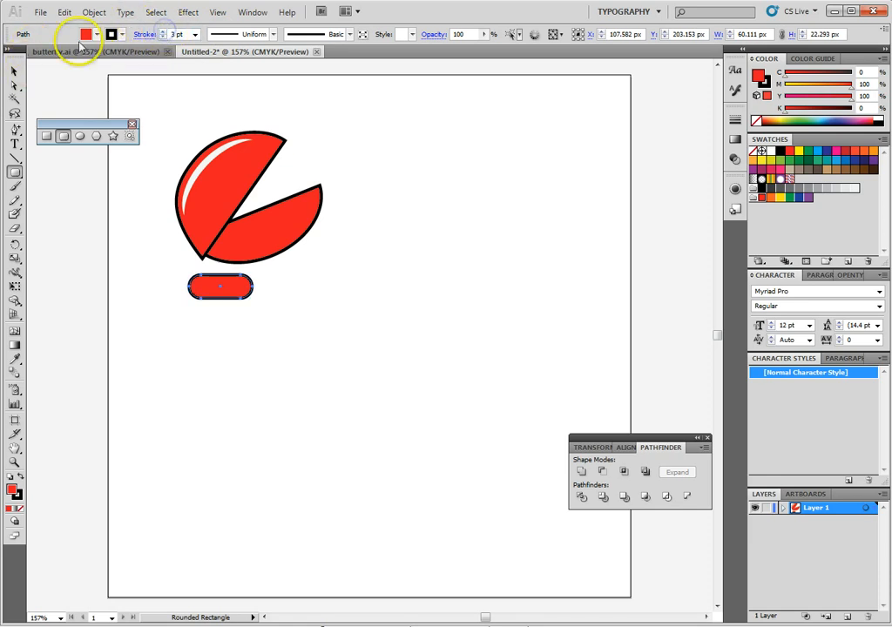
Step: Shrink and tilt the rounded rectangle over the half-ellipses' lower-left joint and send it to the back
{"action": "left_click", "coordinate": [14, 69]}
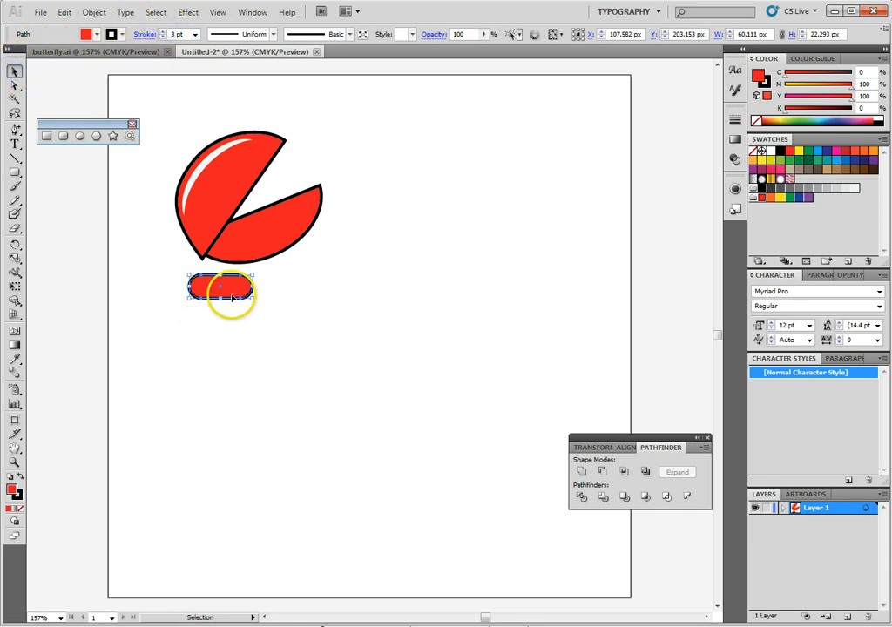
{"action": "left_click_drag", "start_coordinate": [234, 298], "coordinate": [211, 266]}
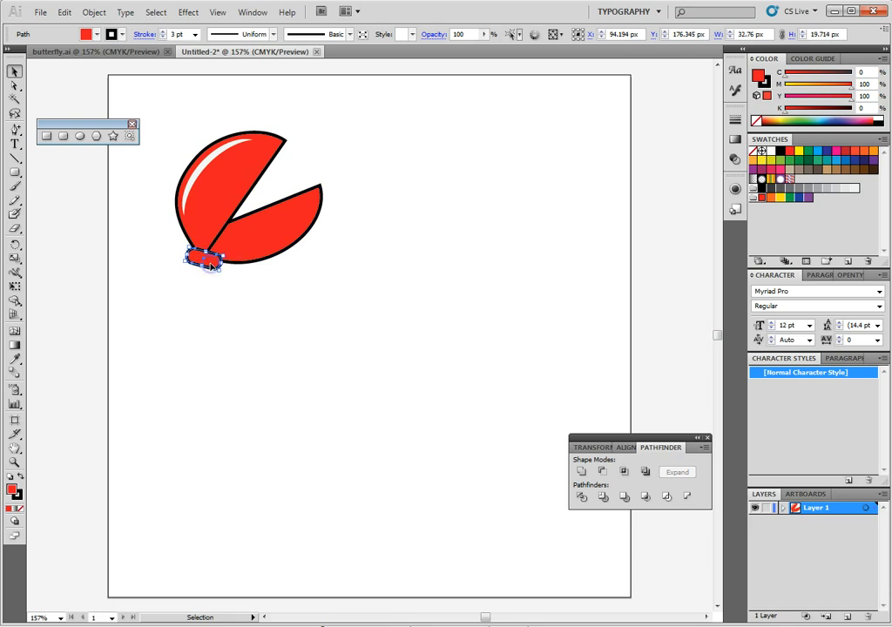
{"action": "right_click", "coordinate": [212, 266]}
{"action": "mouse_move", "coordinate": [336, 454]}
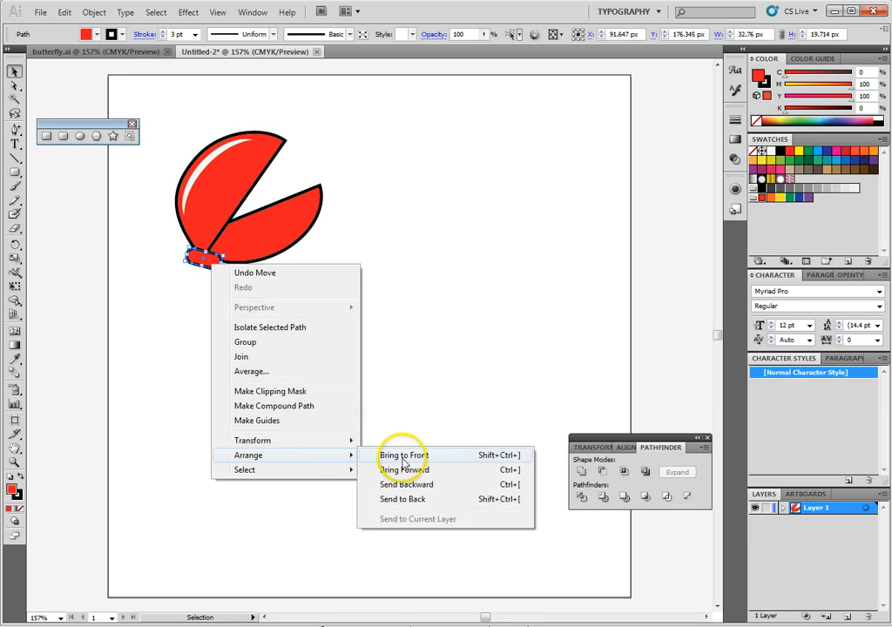
{"action": "left_click", "coordinate": [406, 499]}
{"action": "left_click", "coordinate": [260, 386]}
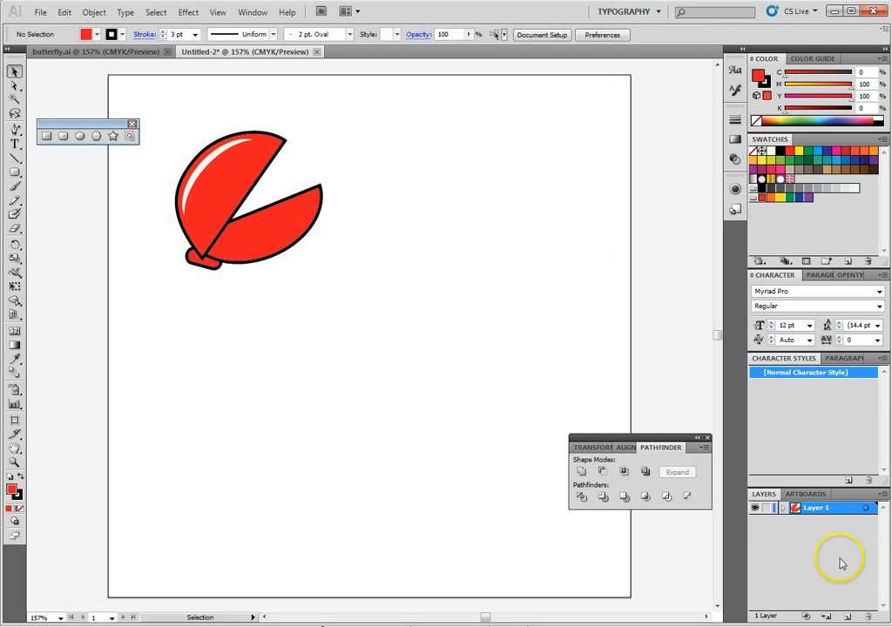
Step: Rotate the small rounded rectangle slightly further clockwise and nudge it down 1 px
{"action": "left_click", "coordinate": [220, 267]}
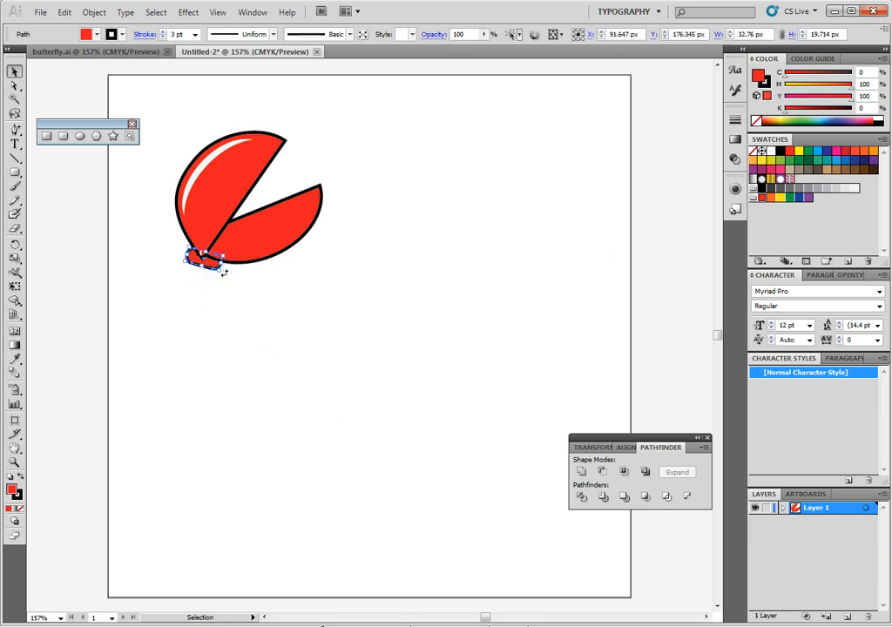
{"action": "left_click_drag", "start_coordinate": [223, 273], "coordinate": [223, 280]}
{"action": "left_click", "coordinate": [209, 297]}
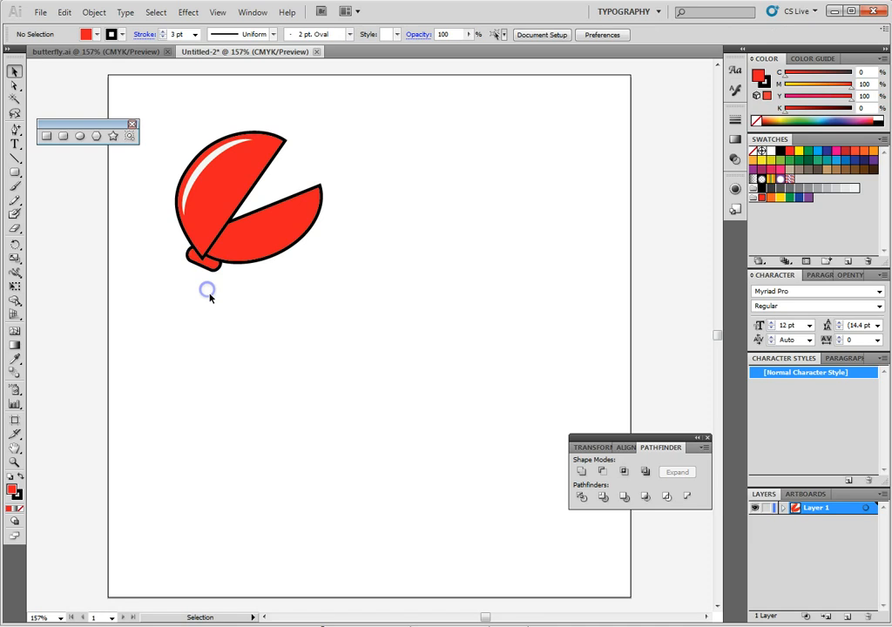
{"action": "left_click", "coordinate": [212, 268]}
{"action": "key", "text": "Down"}
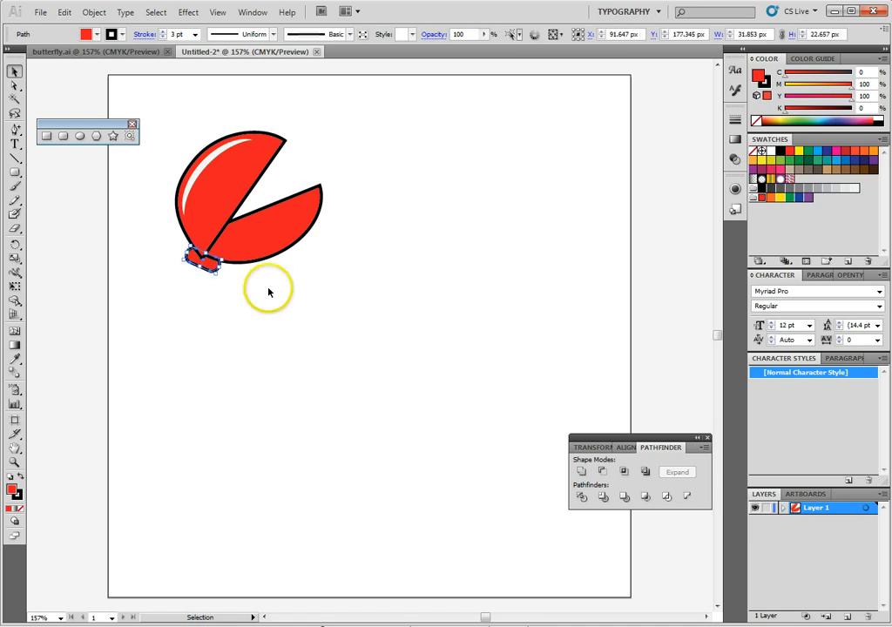
{"action": "left_click", "coordinate": [272, 301]}
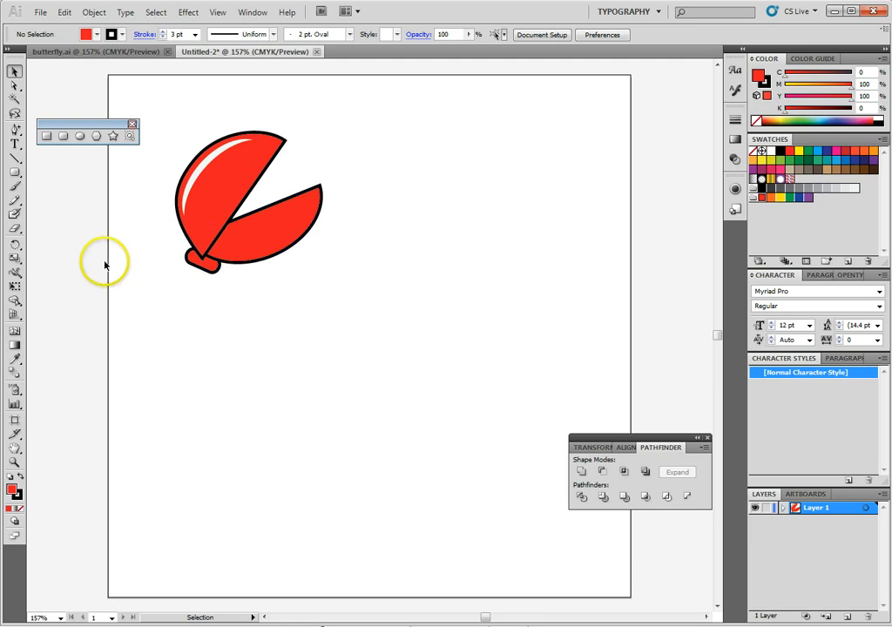
Step: Draw a closed, curved arm about 67 × 169 px with the Pen tool, running down from the claw's rounded joint
{"action": "left_click_drag", "start_coordinate": [18, 132], "coordinate": [61, 133]}
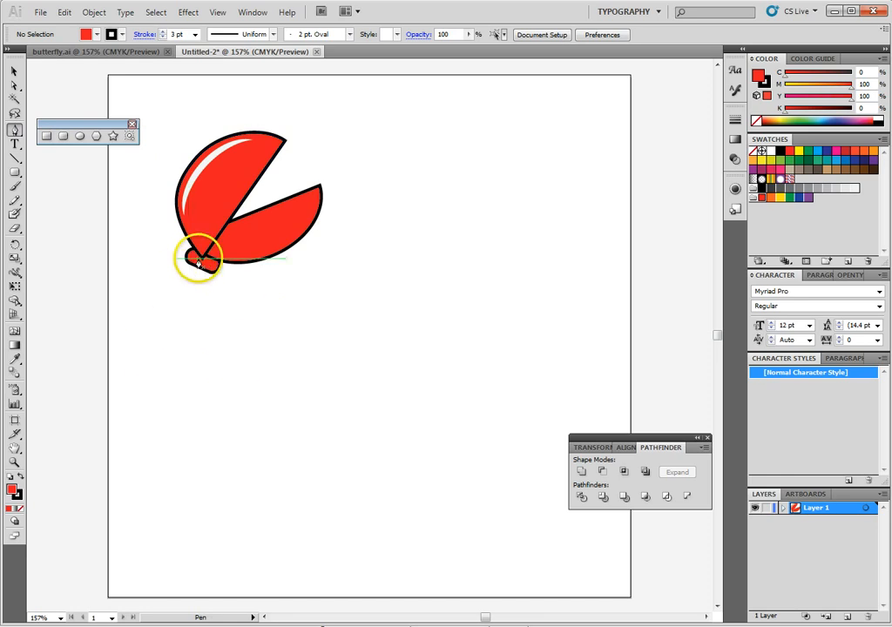
{"action": "left_click", "coordinate": [224, 411]}
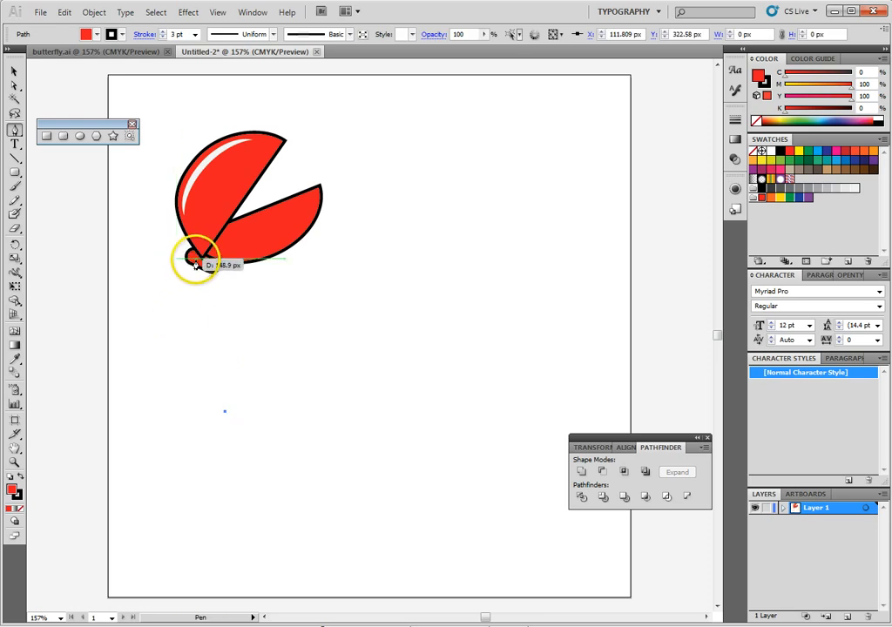
{"action": "left_click_drag", "start_coordinate": [198, 259], "coordinate": [241, 214]}
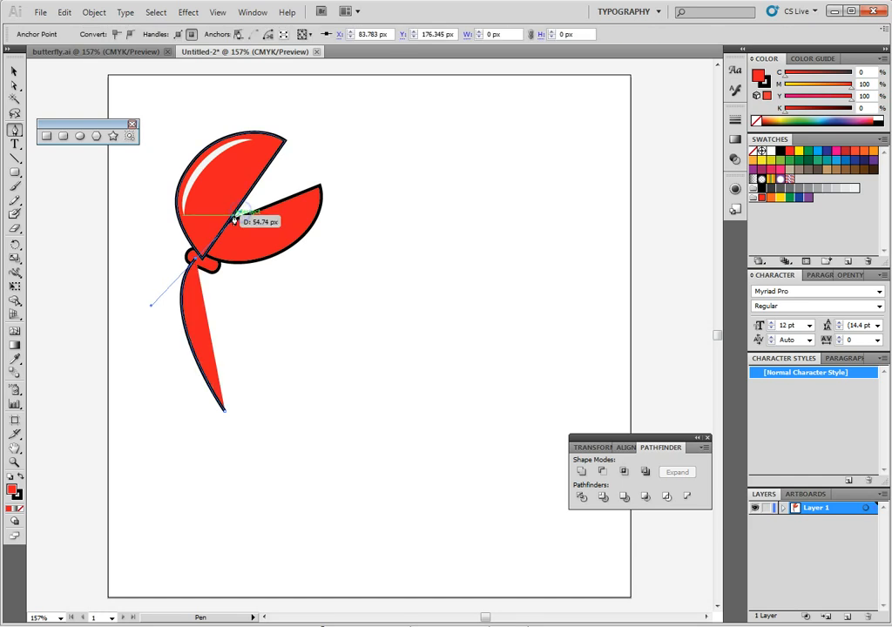
{"action": "left_click", "coordinate": [208, 264]}
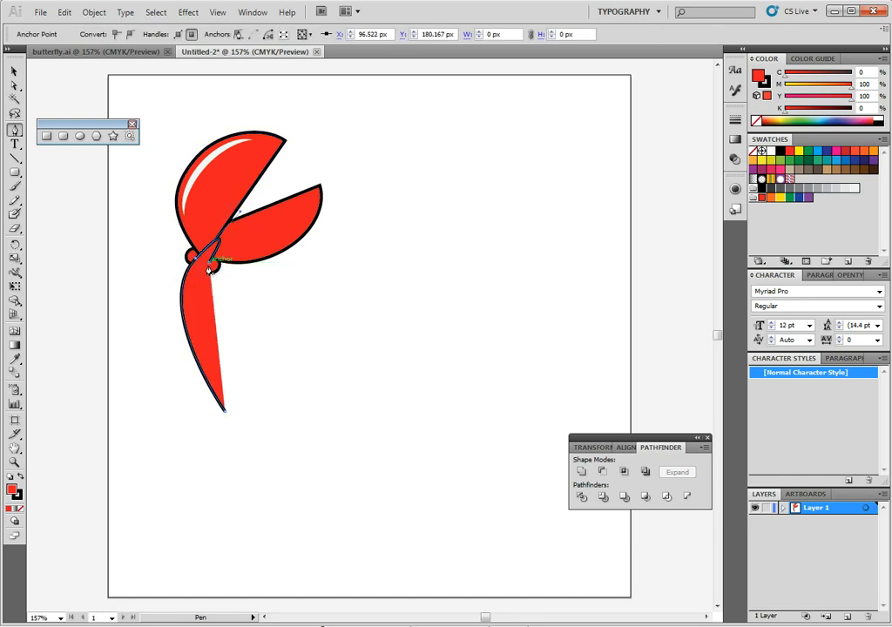
{"action": "left_click_drag", "start_coordinate": [209, 267], "coordinate": [248, 402]}
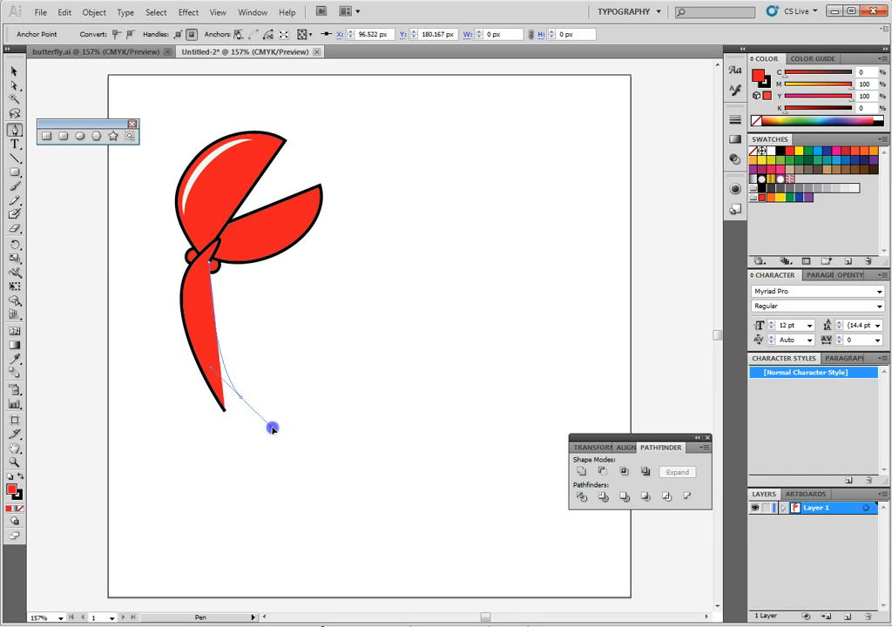
{"action": "left_click_drag", "start_coordinate": [272, 427], "coordinate": [272, 426]}
{"action": "left_click", "coordinate": [225, 411]}
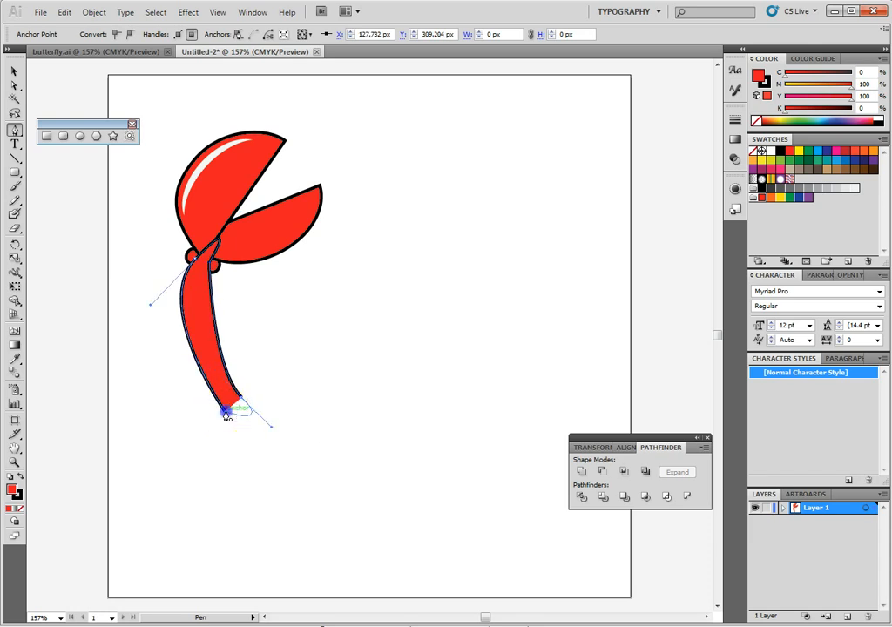
Step: Send the curved arm to the back, behind the rounded joint and the half-ellipses, and deselect it
{"action": "right_click", "coordinate": [214, 349]}
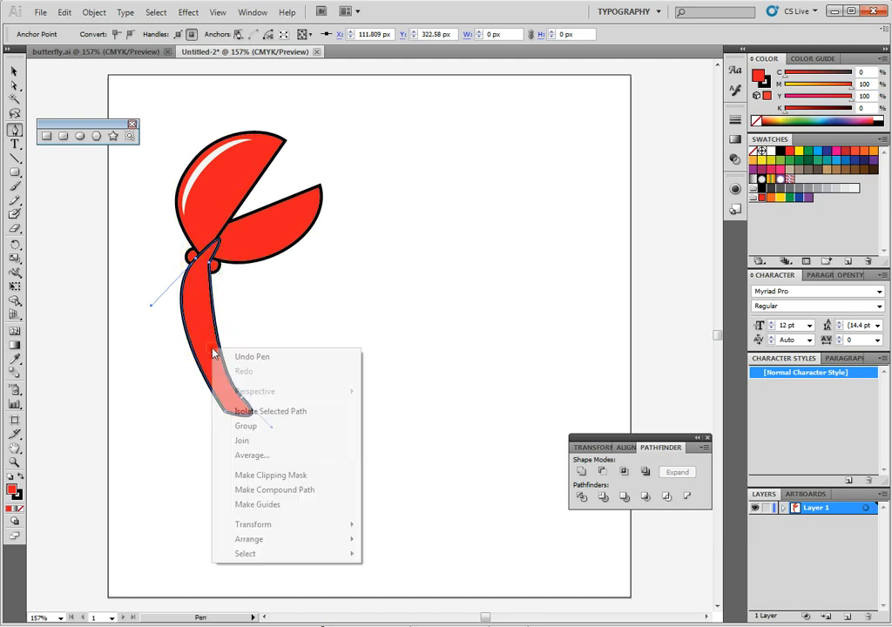
{"action": "mouse_move", "coordinate": [274, 536]}
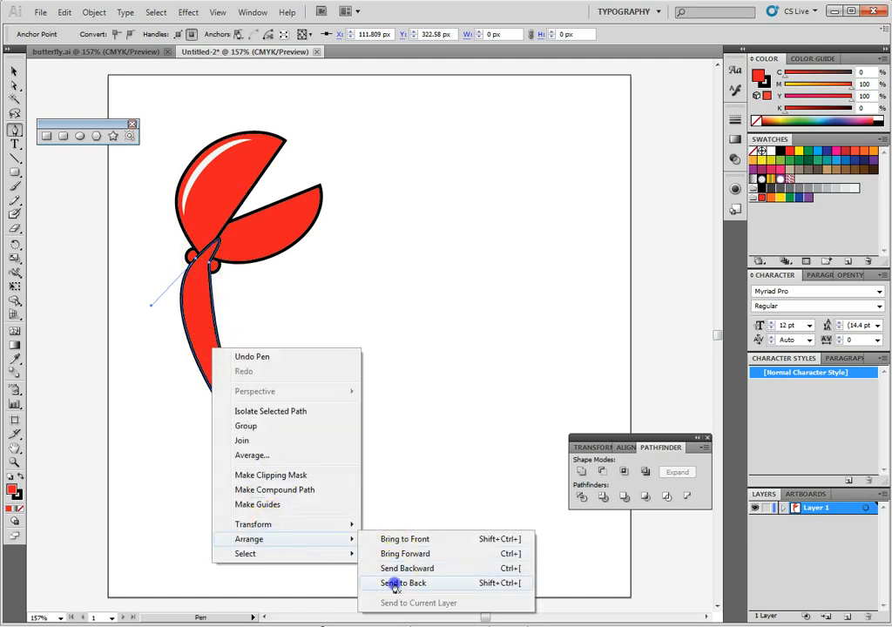
{"action": "left_click", "coordinate": [391, 581]}
{"action": "left_click", "coordinate": [15, 69]}
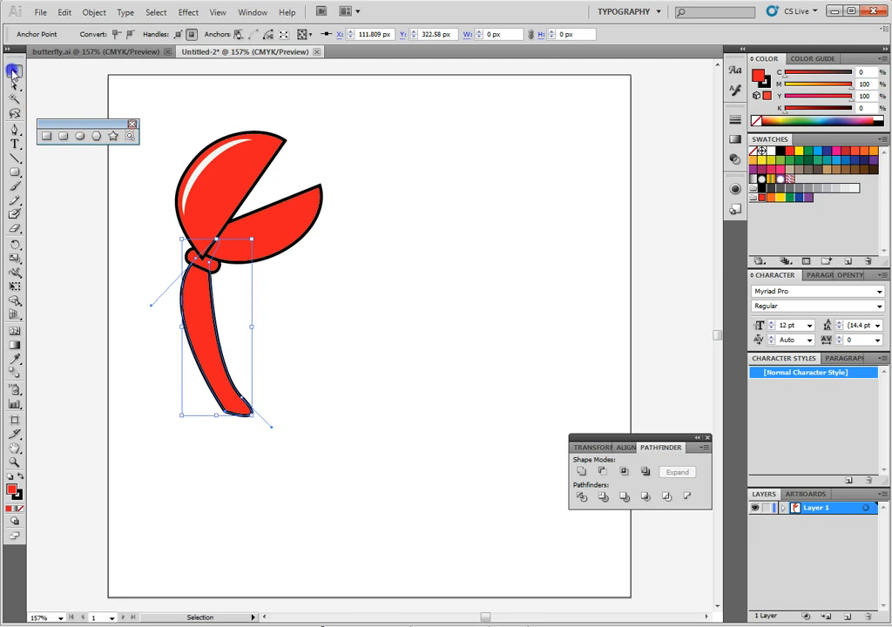
{"action": "left_click", "coordinate": [437, 323]}
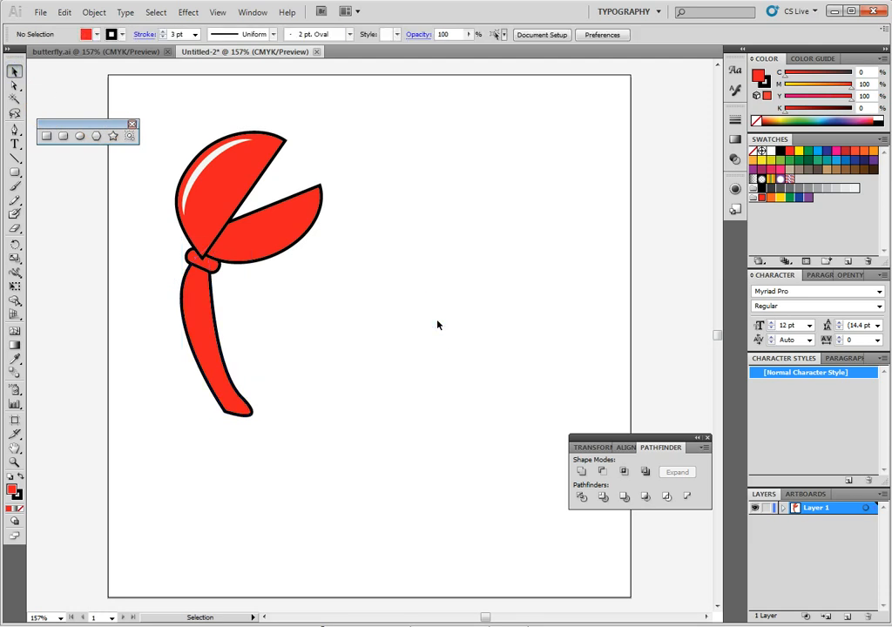
Step: Shorten the curved arm to a height of about 125 px and narrow it slightly from both sides
{"action": "left_click", "coordinate": [242, 398]}
{"action": "left_click", "coordinate": [305, 382]}
{"action": "left_click", "coordinate": [246, 409]}
{"action": "left_click_drag", "start_coordinate": [215, 416], "coordinate": [208, 371]}
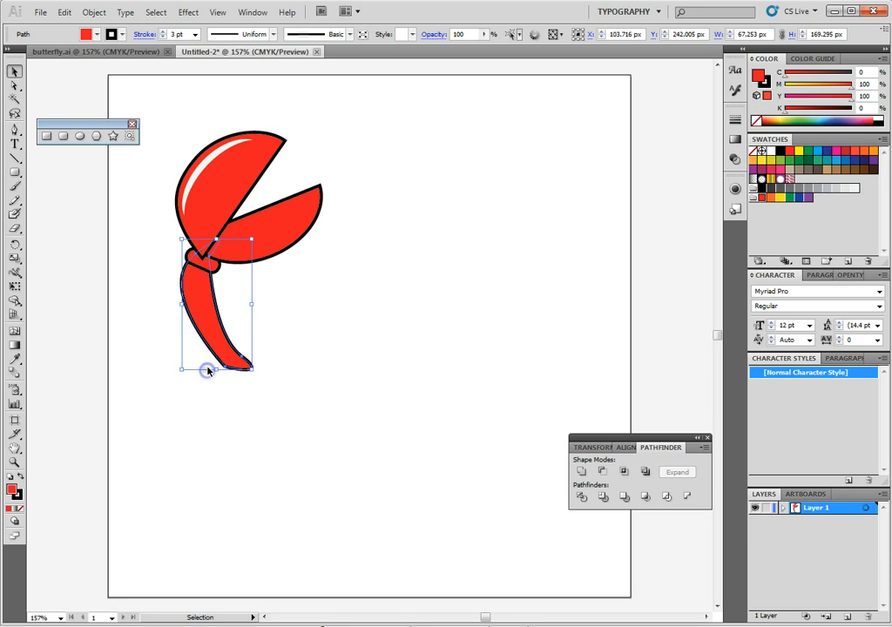
{"action": "left_click_drag", "start_coordinate": [215, 330], "coordinate": [244, 303]}
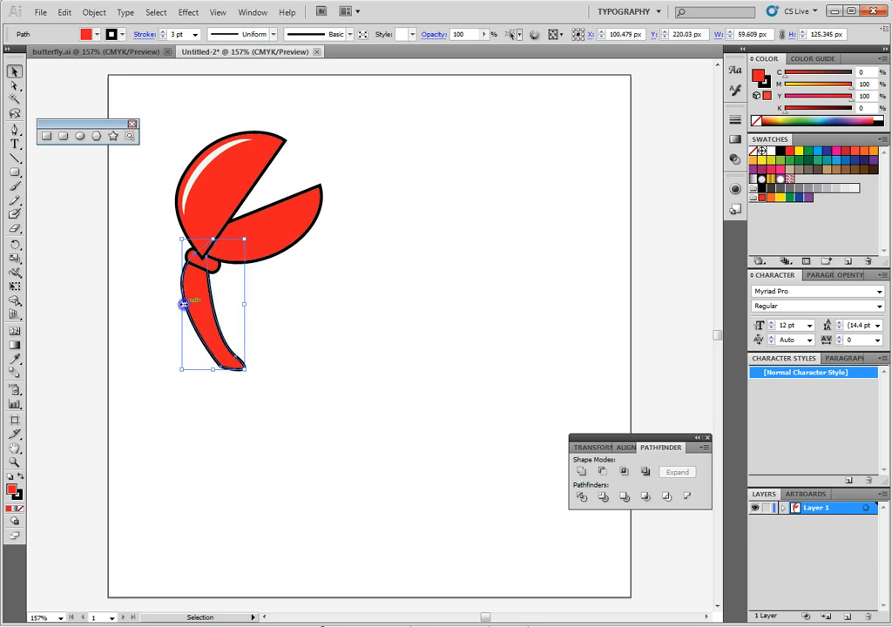
{"action": "left_click_drag", "start_coordinate": [184, 304], "coordinate": [186, 304]}
{"action": "left_click", "coordinate": [274, 298]}
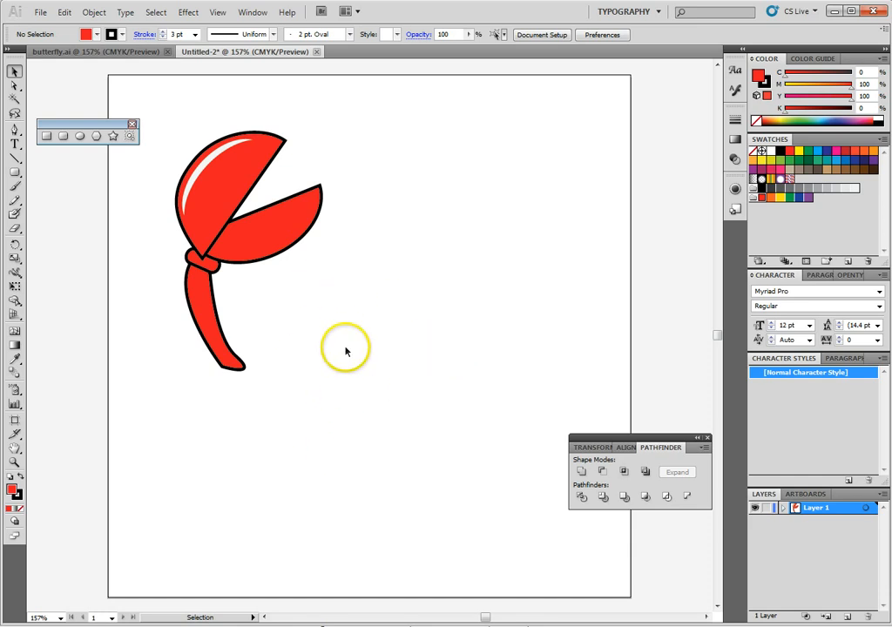
Step: Group all parts of the claw, including the highlight, joint and arm, and clear the selection
{"action": "left_click_drag", "start_coordinate": [305, 384], "coordinate": [150, 114]}
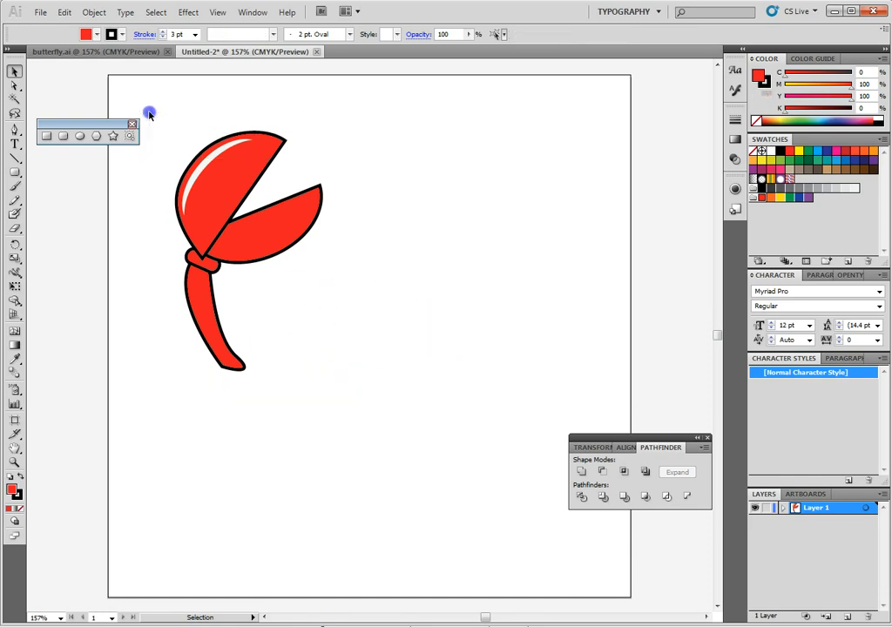
{"action": "right_click", "coordinate": [163, 136]}
{"action": "left_click", "coordinate": [244, 233]}
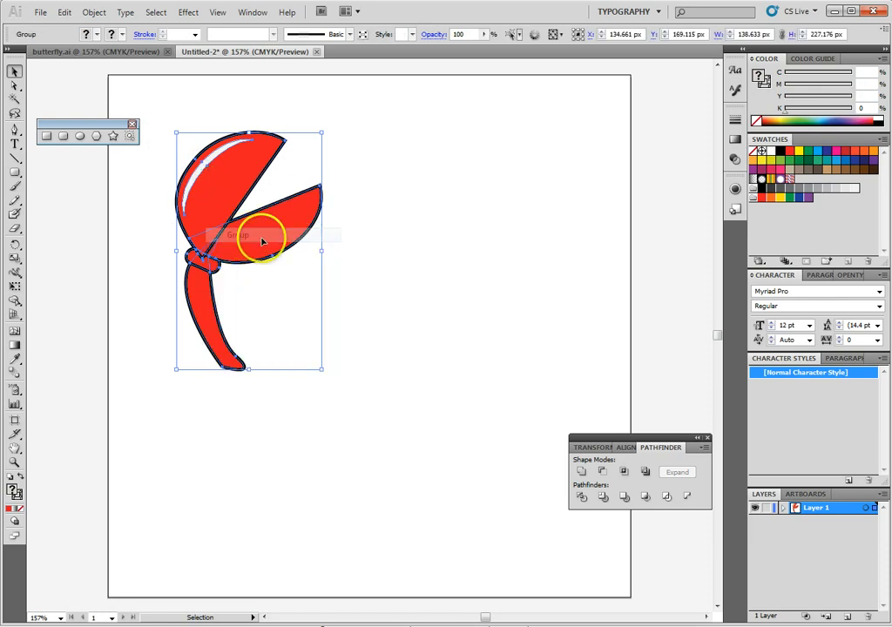
{"action": "left_click", "coordinate": [396, 328]}
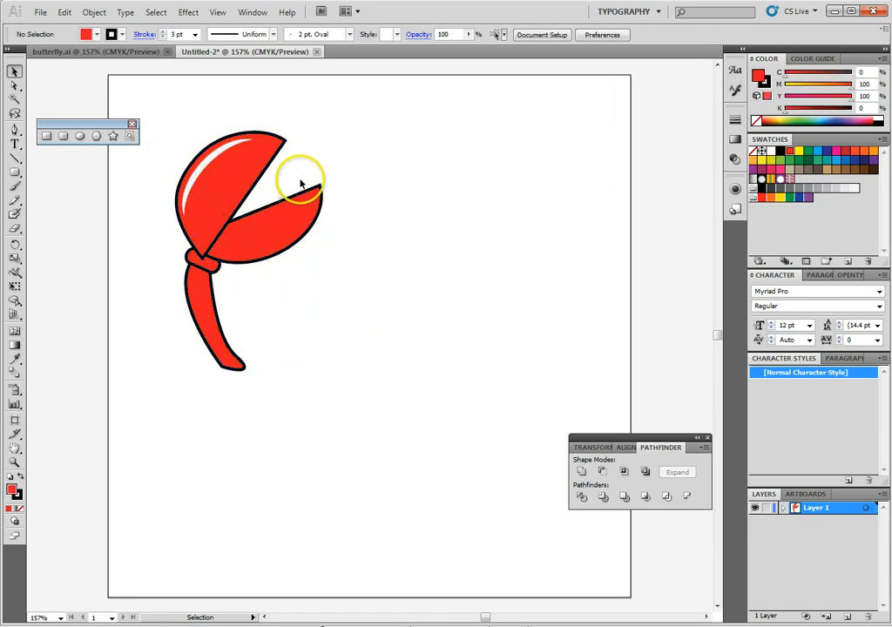
Step: Create a copy of the claw group reflected across the vertical axis and place it to the right of the original
{"action": "left_click", "coordinate": [266, 162]}
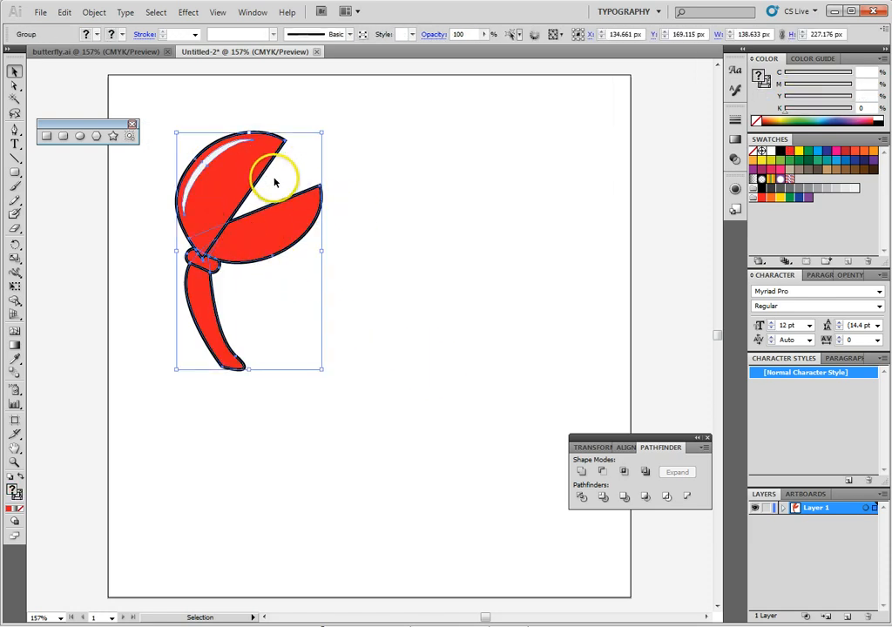
{"action": "right_click", "coordinate": [275, 183]}
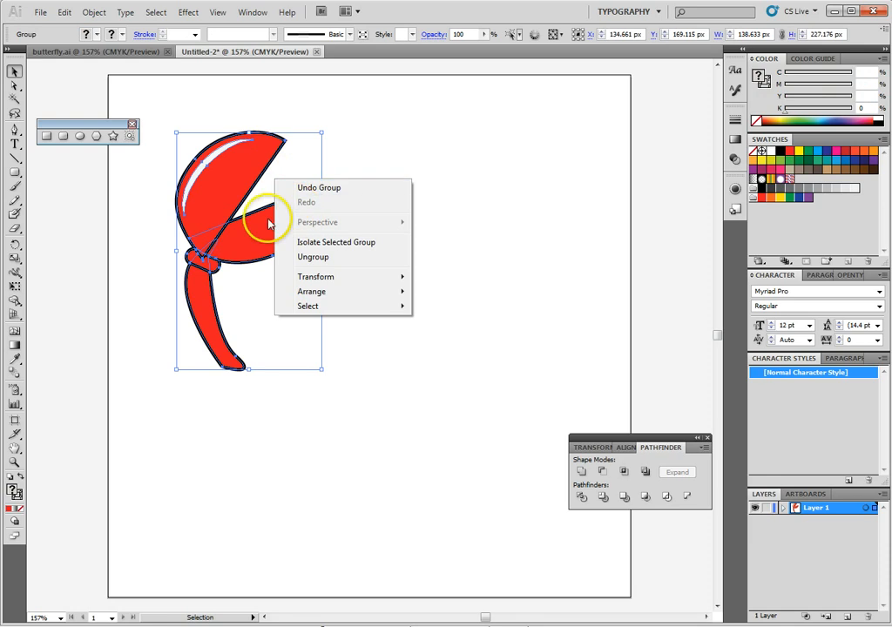
{"action": "mouse_move", "coordinate": [330, 278]}
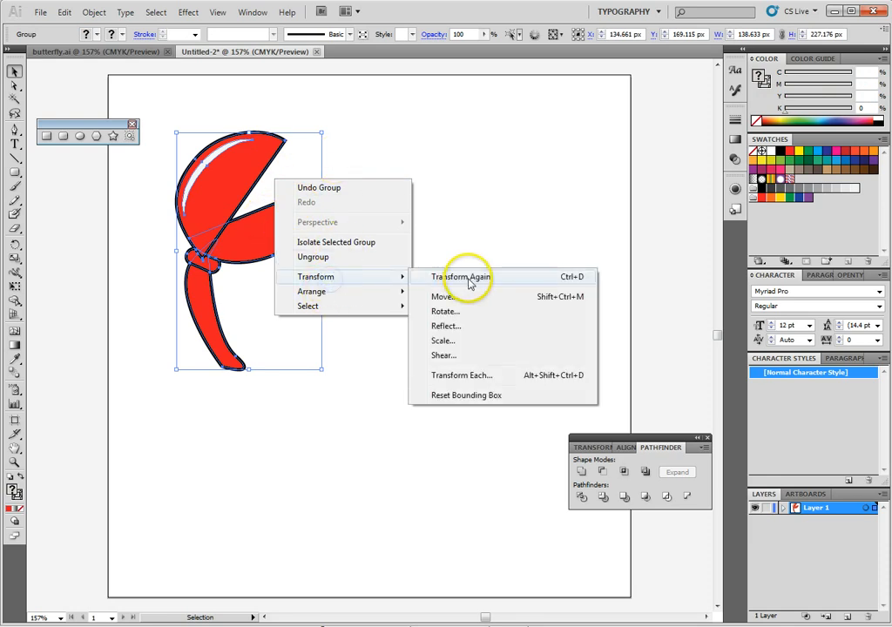
{"action": "left_click", "coordinate": [450, 330]}
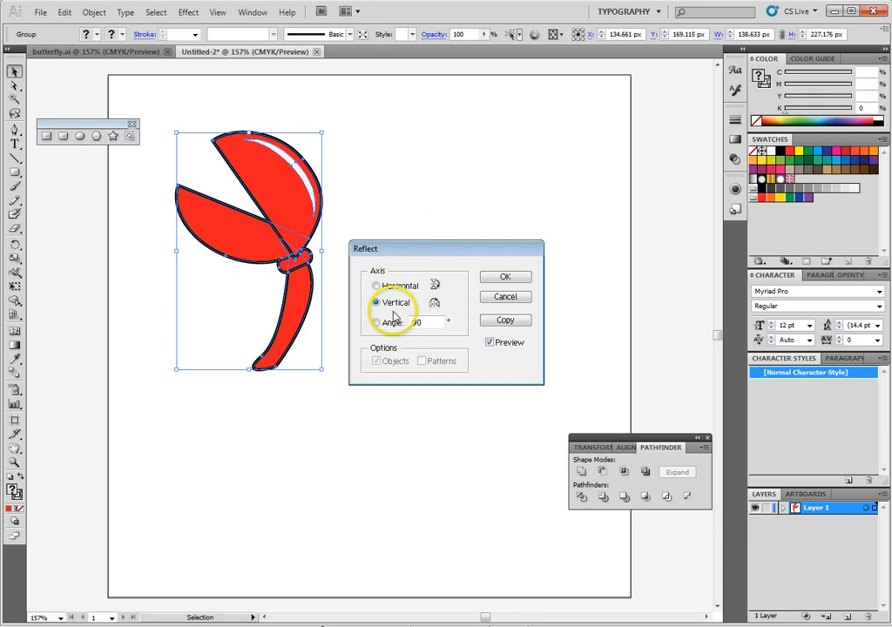
{"action": "left_click", "coordinate": [505, 320]}
{"action": "left_click_drag", "start_coordinate": [295, 193], "coordinate": [529, 203]}
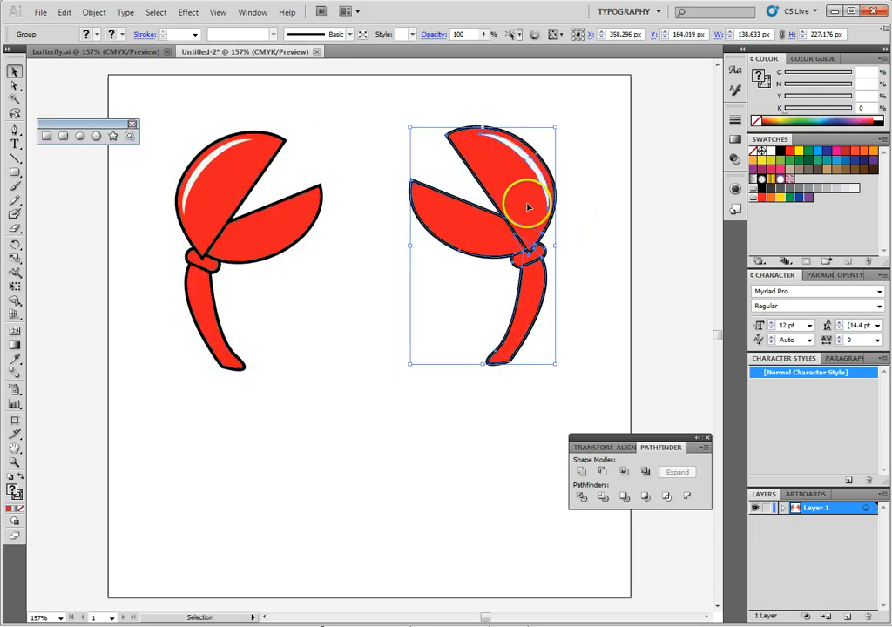
Step: Ungroup the mirrored claw and slightly shrink its upper half-ellipse from the straight edge, to about 103 × 118 px
{"action": "right_click", "coordinate": [529, 202]}
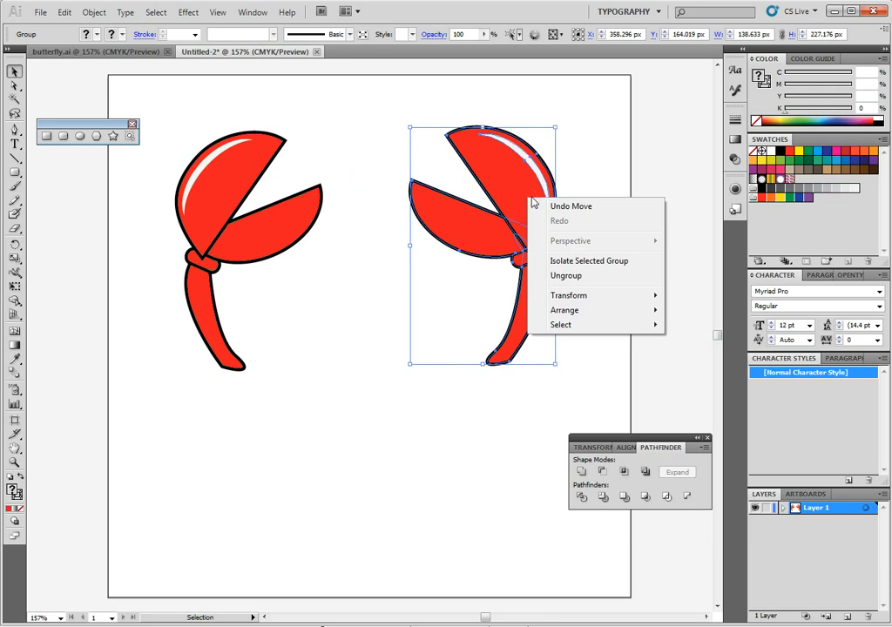
{"action": "left_click", "coordinate": [571, 276]}
{"action": "left_click", "coordinate": [600, 254]}
{"action": "left_click", "coordinate": [496, 201]}
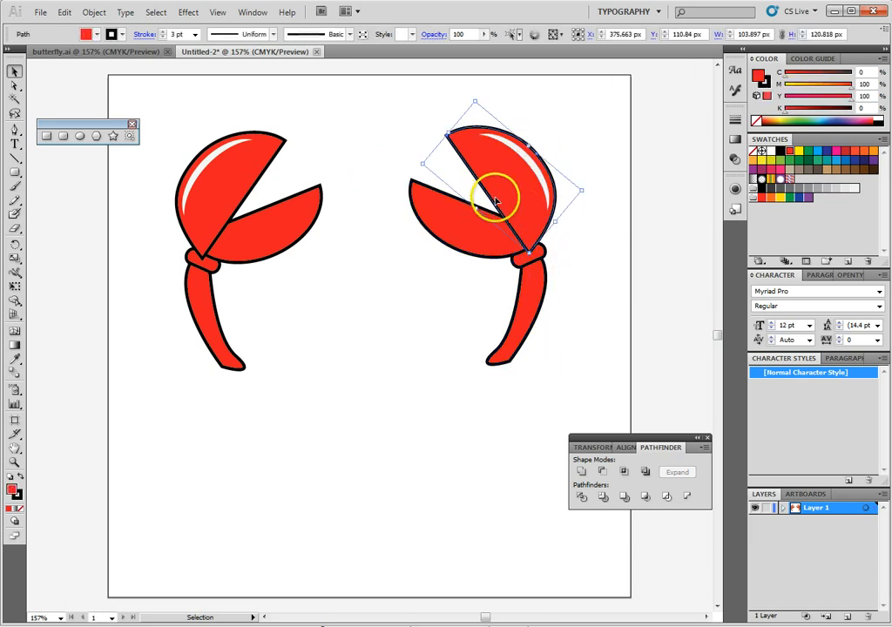
{"action": "left_click_drag", "start_coordinate": [477, 210], "coordinate": [481, 206]}
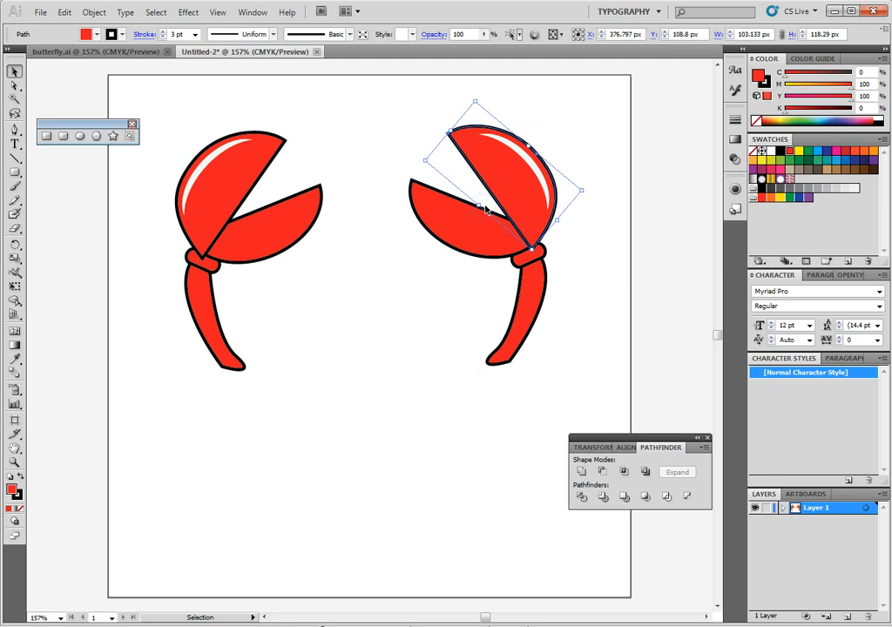
Step: Reshape the mirrored claw's lower half-ellipse by moving its tip inward and flattening the curve of its underside
{"action": "left_click", "coordinate": [464, 227]}
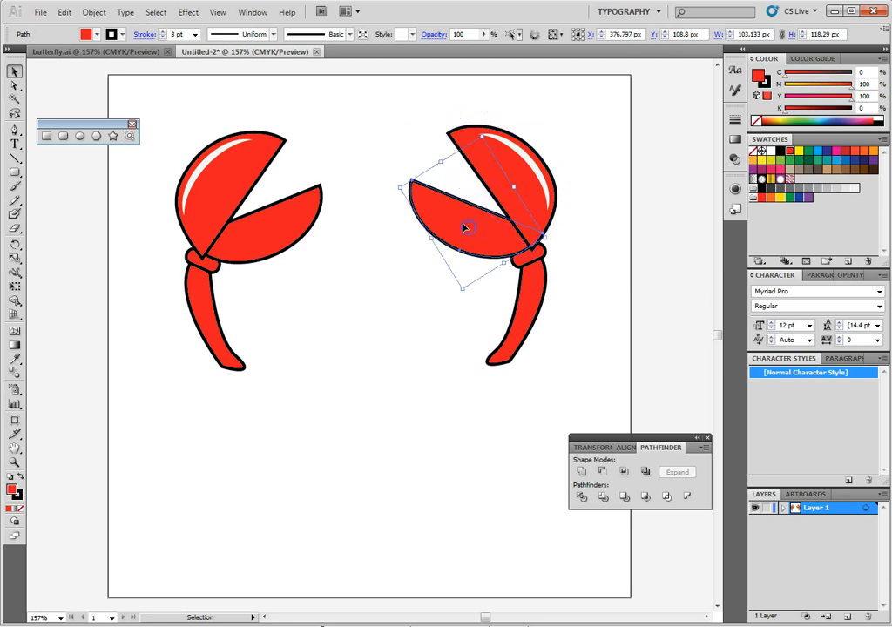
{"action": "left_click", "coordinate": [15, 85]}
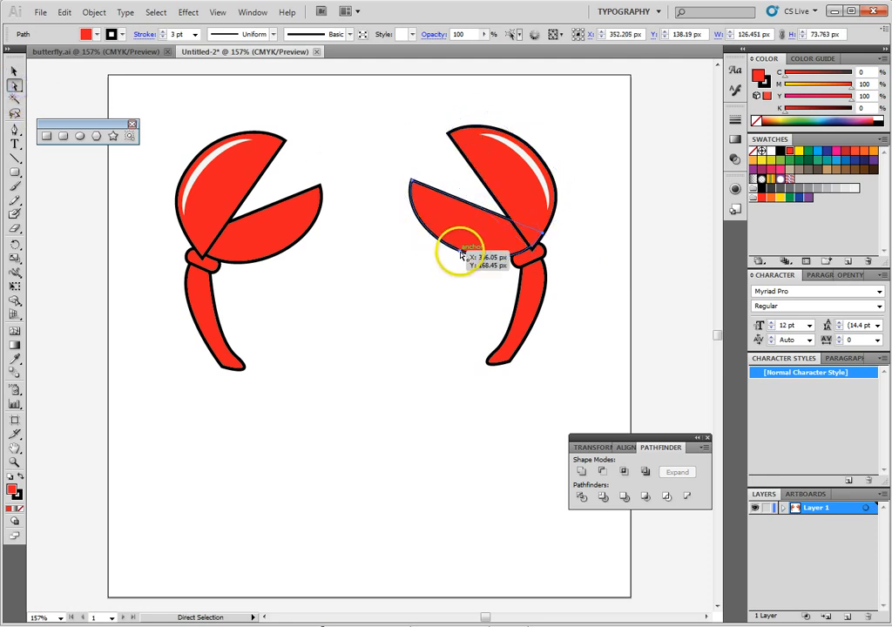
{"action": "left_click_drag", "start_coordinate": [459, 252], "coordinate": [459, 257]}
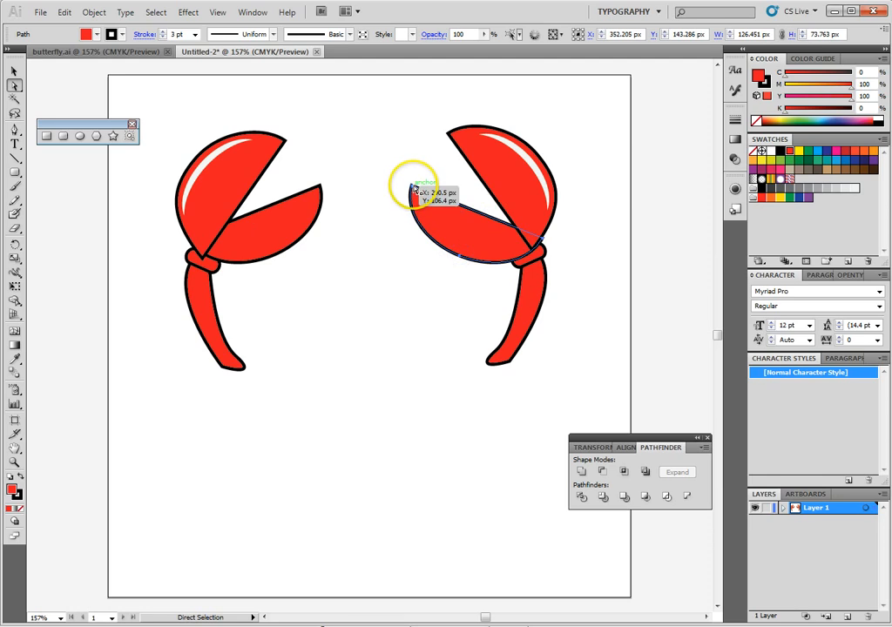
{"action": "left_click_drag", "start_coordinate": [414, 188], "coordinate": [425, 182]}
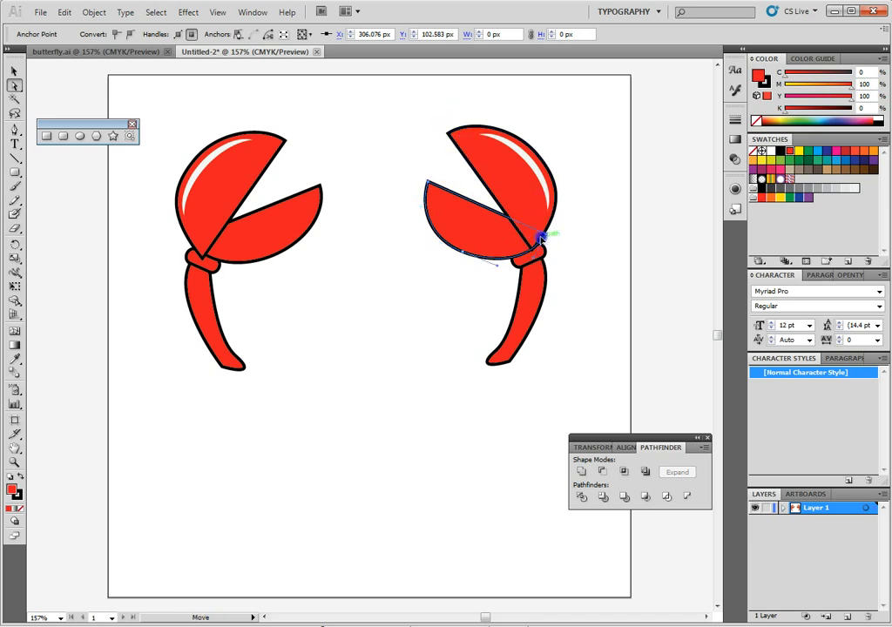
{"action": "left_click_drag", "start_coordinate": [541, 237], "coordinate": [541, 239]}
{"action": "left_click_drag", "start_coordinate": [464, 240], "coordinate": [503, 259]}
{"action": "left_click", "coordinate": [65, 12]}
{"action": "left_click", "coordinate": [87, 23]}
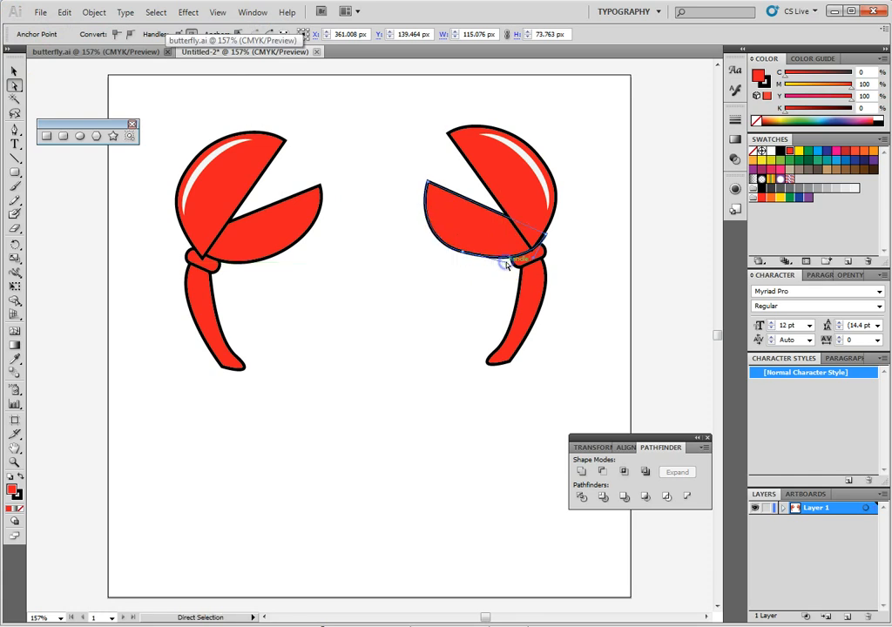
{"action": "left_click", "coordinate": [486, 264]}
{"action": "left_click", "coordinate": [657, 330]}
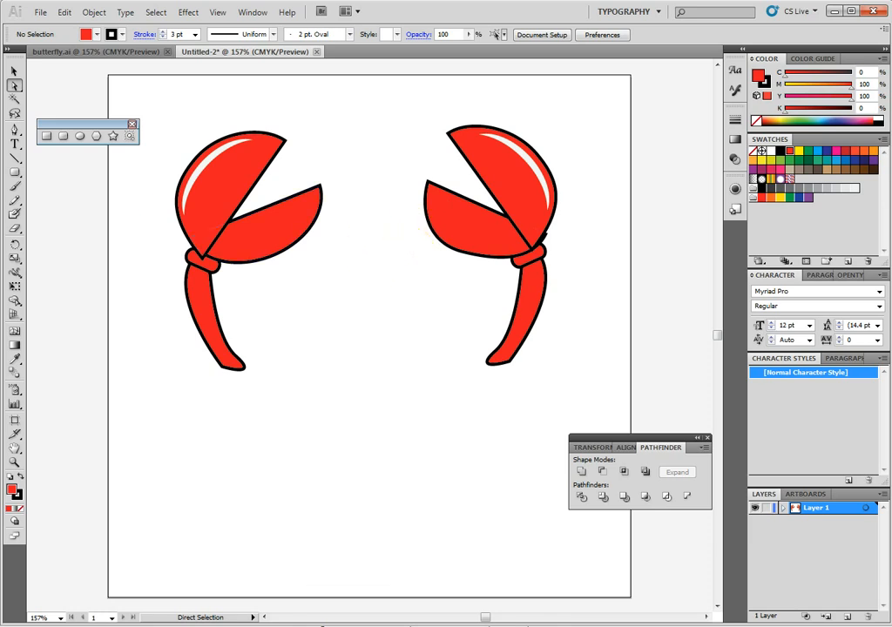
Step: Draw a closed curved body shape below the claws with the Pen tool, about 273 × 153 px, arching its upper edge
{"action": "left_click", "coordinate": [14, 130]}
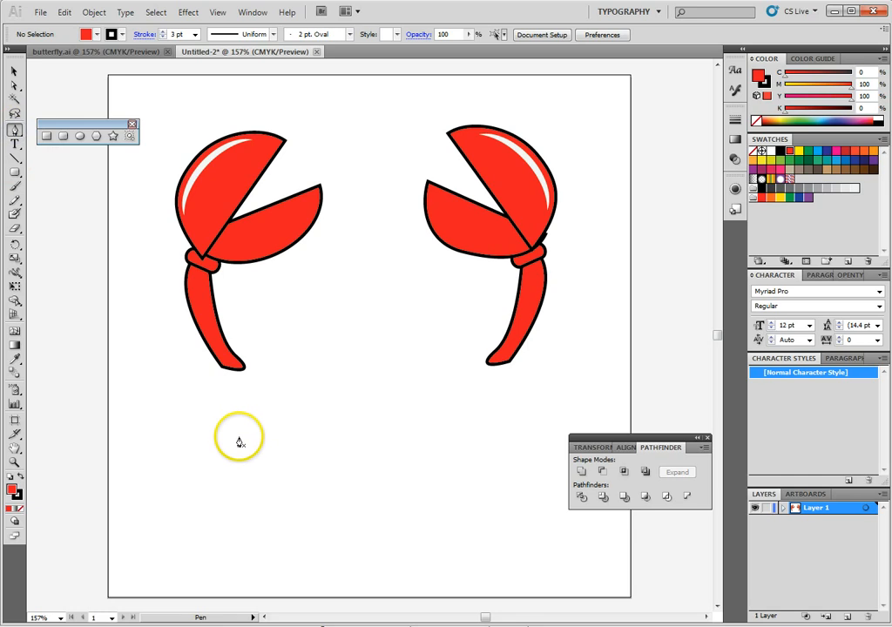
{"action": "left_click", "coordinate": [230, 448]}
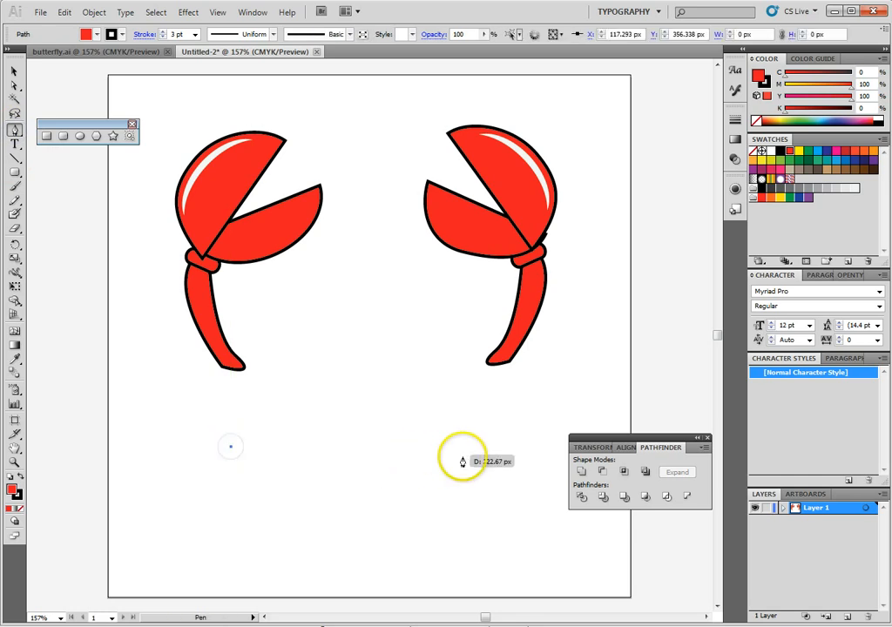
{"action": "left_click_drag", "start_coordinate": [486, 451], "coordinate": [622, 608]}
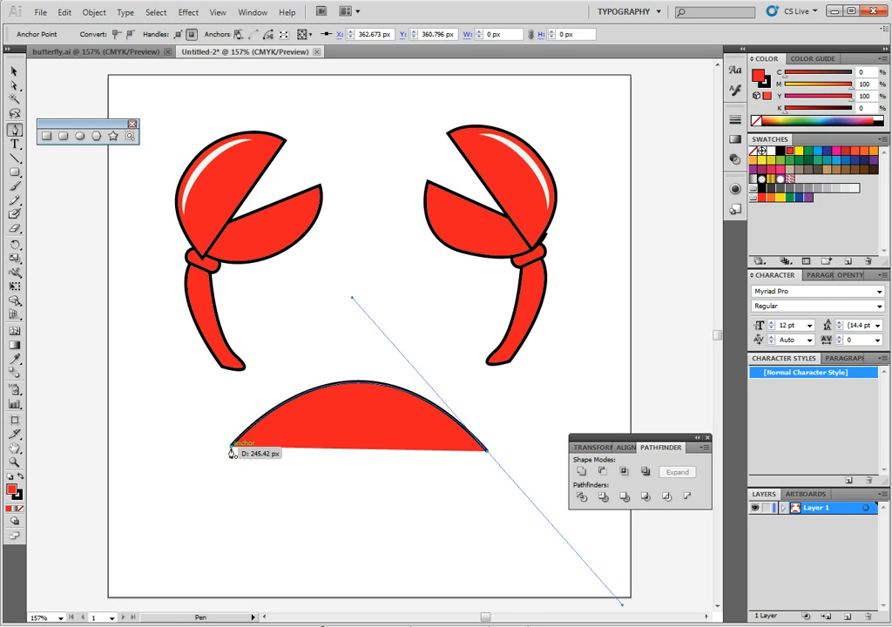
{"action": "left_click_drag", "start_coordinate": [231, 452], "coordinate": [226, 364]}
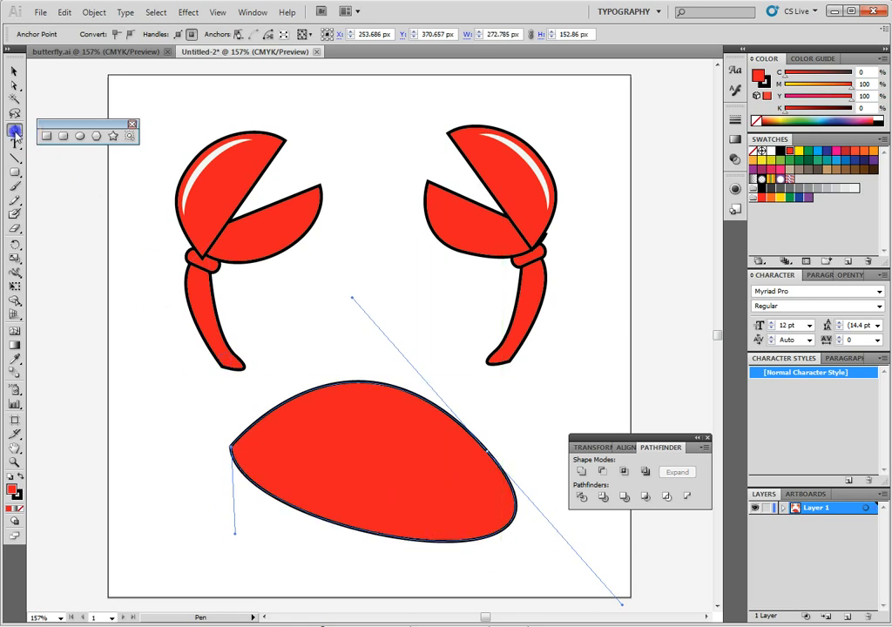
Step: Convert the body's right anchor to a corner and adjust both lower handles into an even underside, making the shape about 245 × 140 px
{"action": "left_click_drag", "start_coordinate": [14, 131], "coordinate": [54, 175]}
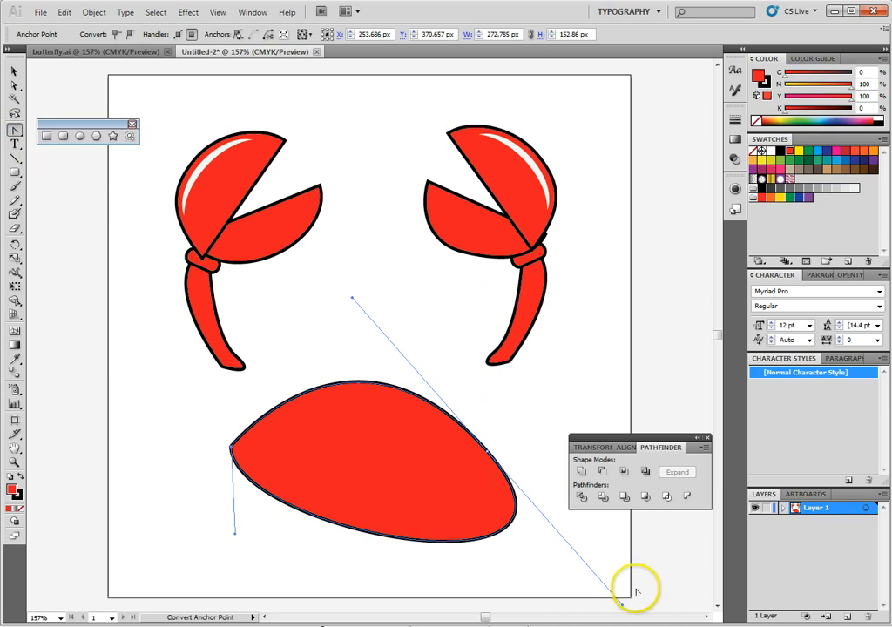
{"action": "left_click_drag", "start_coordinate": [622, 601], "coordinate": [439, 557]}
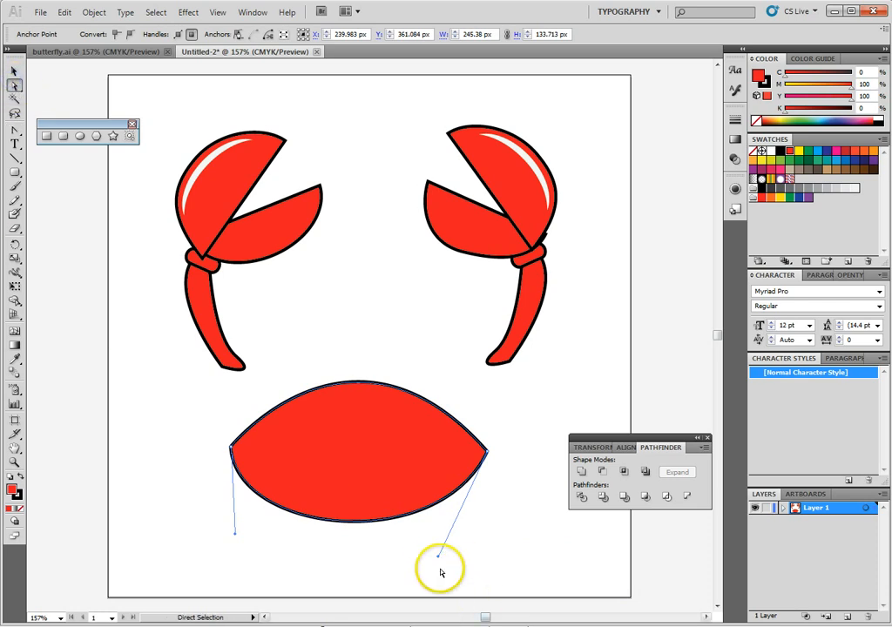
{"action": "mouse_move", "coordinate": [439, 558]}
{"action": "left_mouse_down"}
{"action": "mouse_move", "coordinate": [426, 553]}
{"action": "mouse_move", "coordinate": [445, 567]}
{"action": "left_mouse_up"}
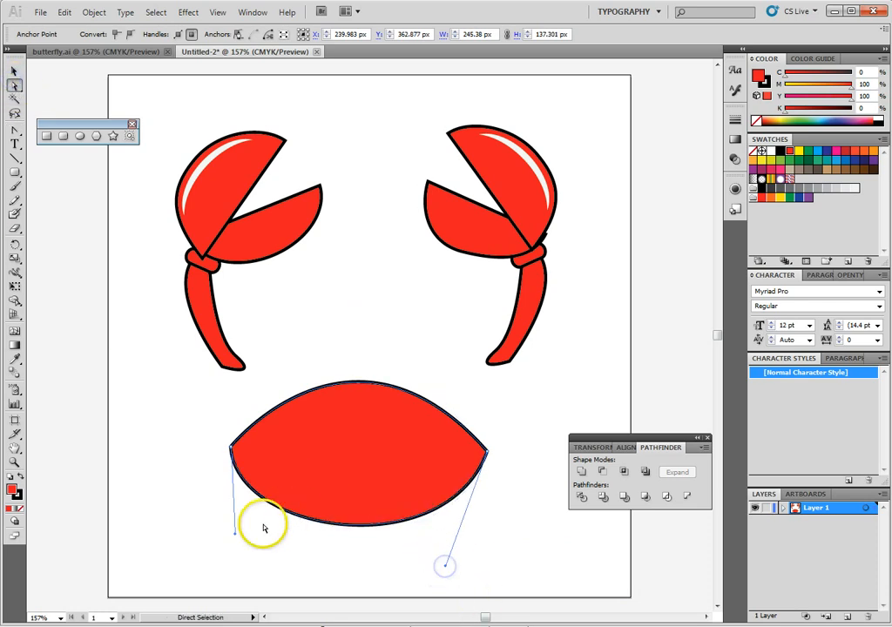
{"action": "left_click_drag", "start_coordinate": [233, 536], "coordinate": [243, 541]}
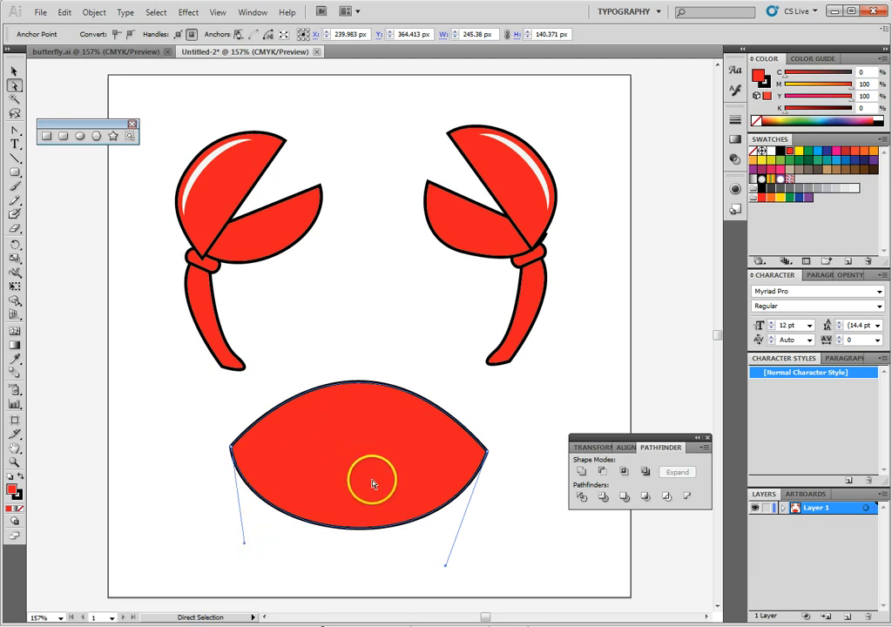
Step: Move the body up between the two arms, enlarge it to about 284 × 147 px so it overlaps the arm ends, and deselect it
{"action": "left_click_drag", "start_coordinate": [372, 485], "coordinate": [379, 394]}
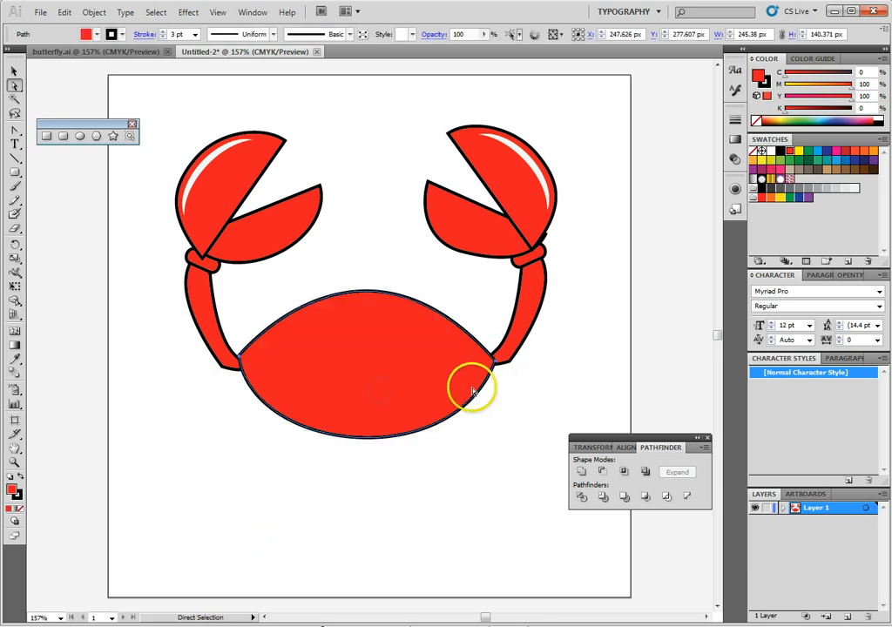
{"action": "left_click", "coordinate": [14, 71]}
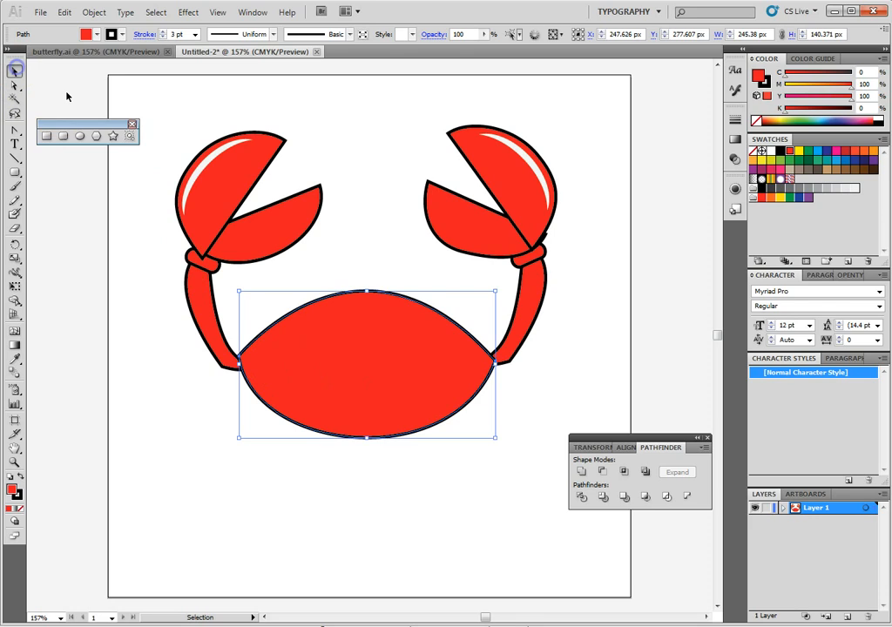
{"action": "left_click_drag", "start_coordinate": [494, 433], "coordinate": [516, 446]}
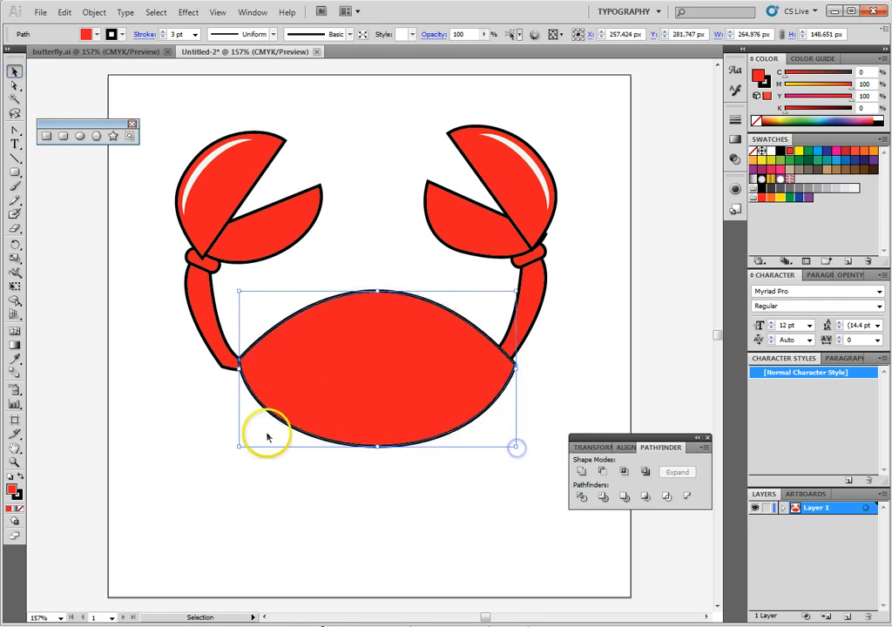
{"action": "left_click_drag", "start_coordinate": [238, 444], "coordinate": [219, 447]}
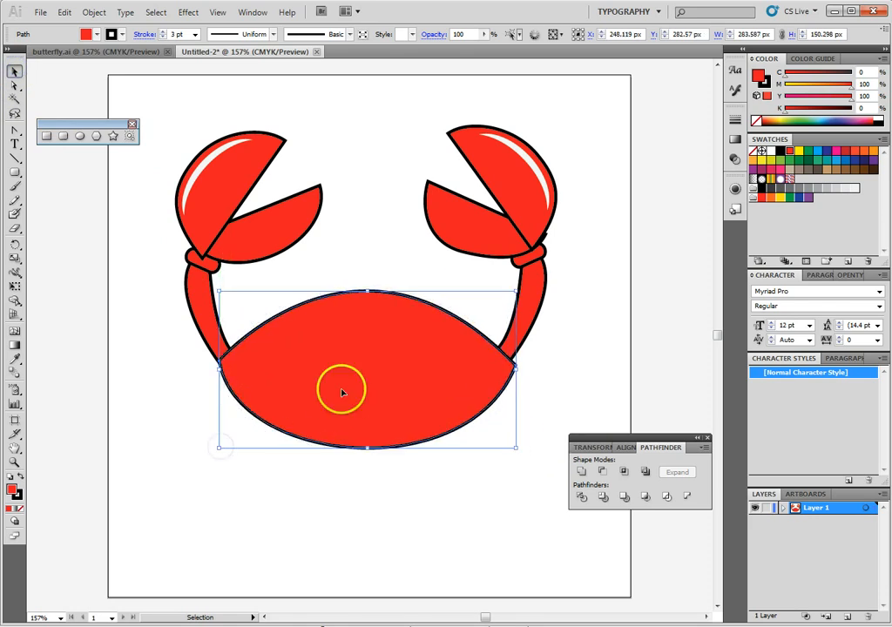
{"action": "left_click_drag", "start_coordinate": [367, 289], "coordinate": [369, 295]}
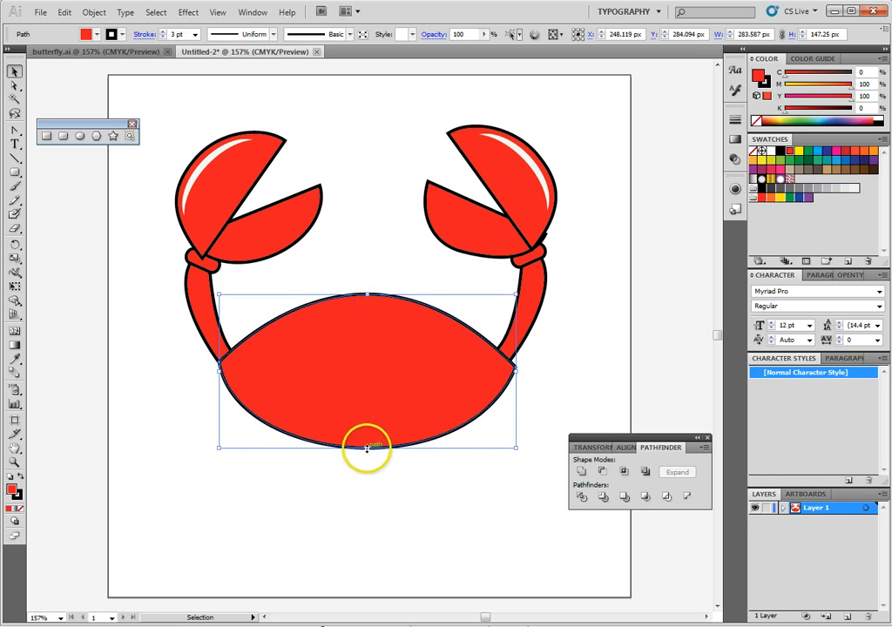
{"action": "left_click", "coordinate": [447, 525]}
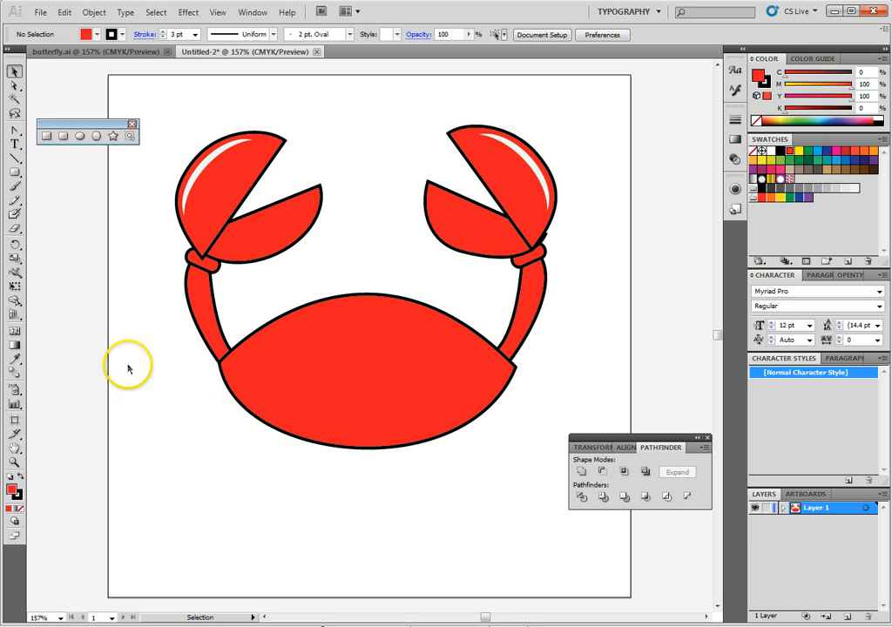
Step: Draw a closed, bent, pointed leg of straight segments at the lower left of the body with the Pen tool, about 71 × 146 px
{"action": "left_click_drag", "start_coordinate": [13, 130], "coordinate": [38, 131]}
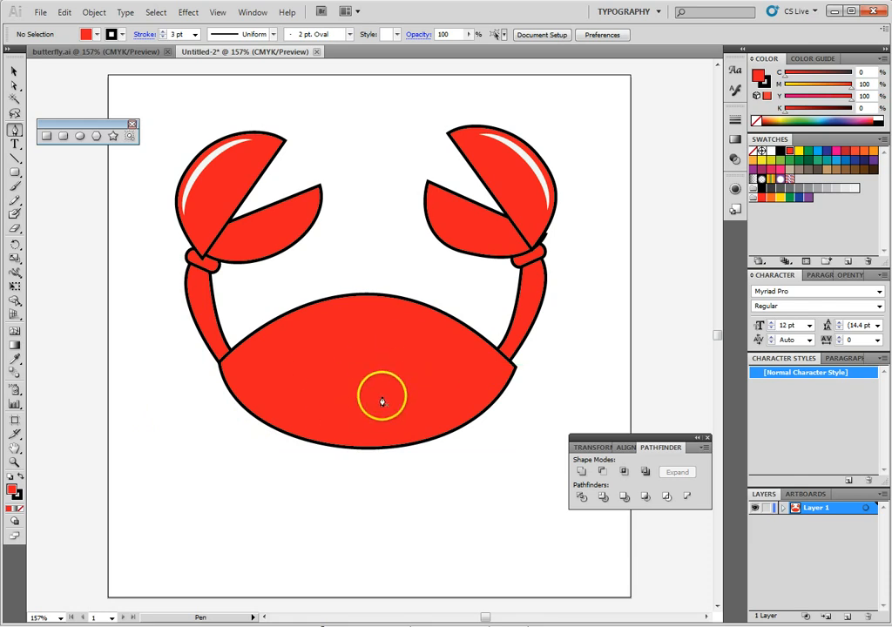
{"action": "left_click", "coordinate": [208, 435]}
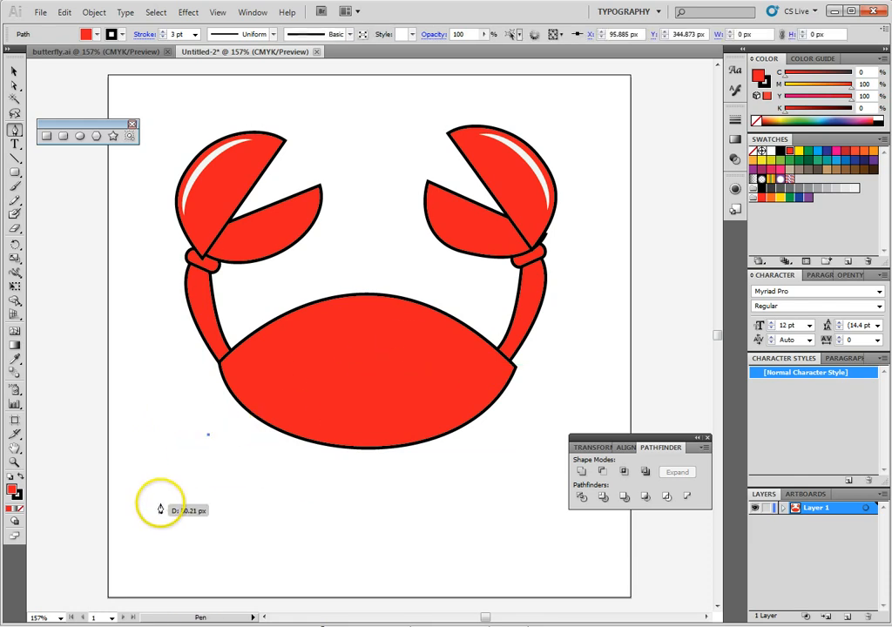
{"action": "left_click", "coordinate": [160, 505]}
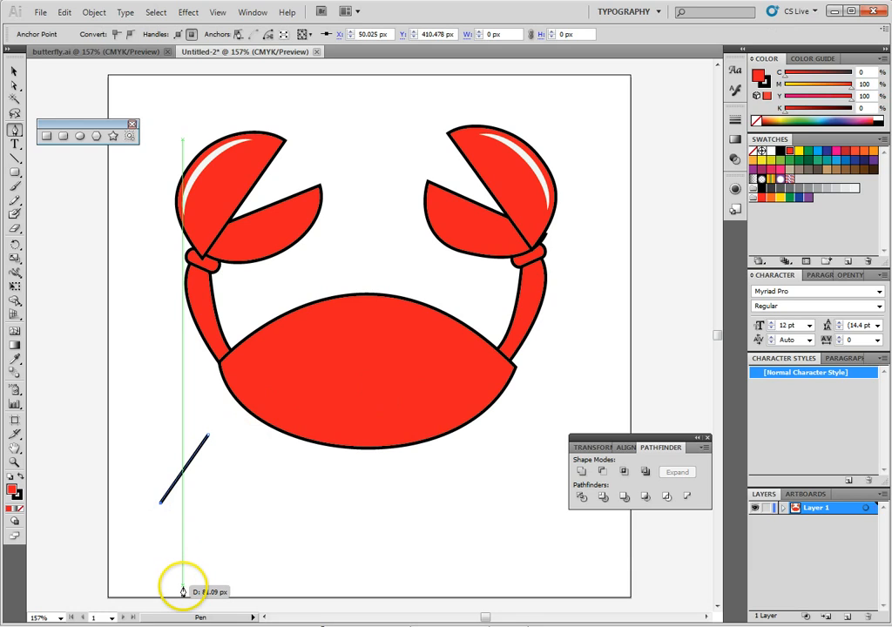
{"action": "left_click", "coordinate": [183, 584]}
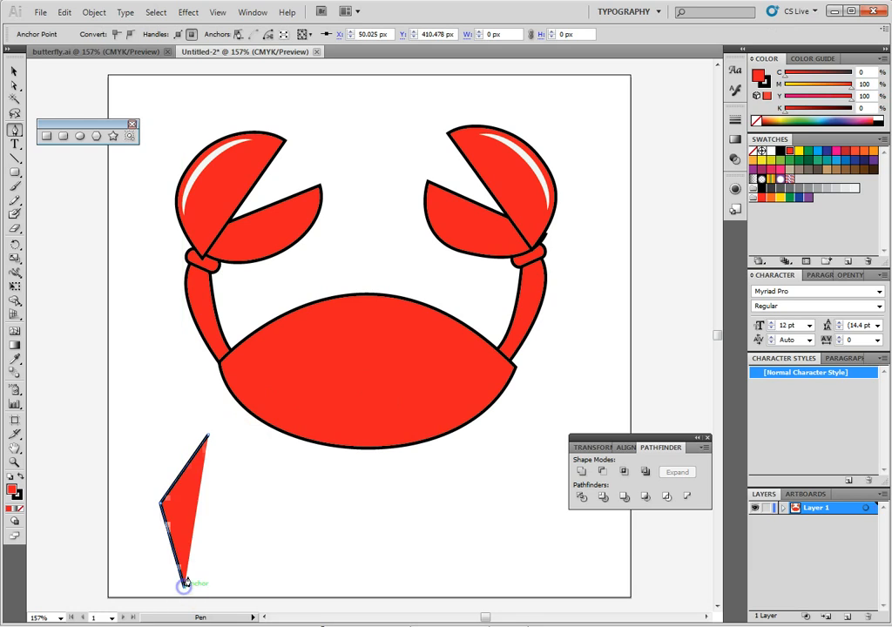
{"action": "left_click", "coordinate": [186, 511]}
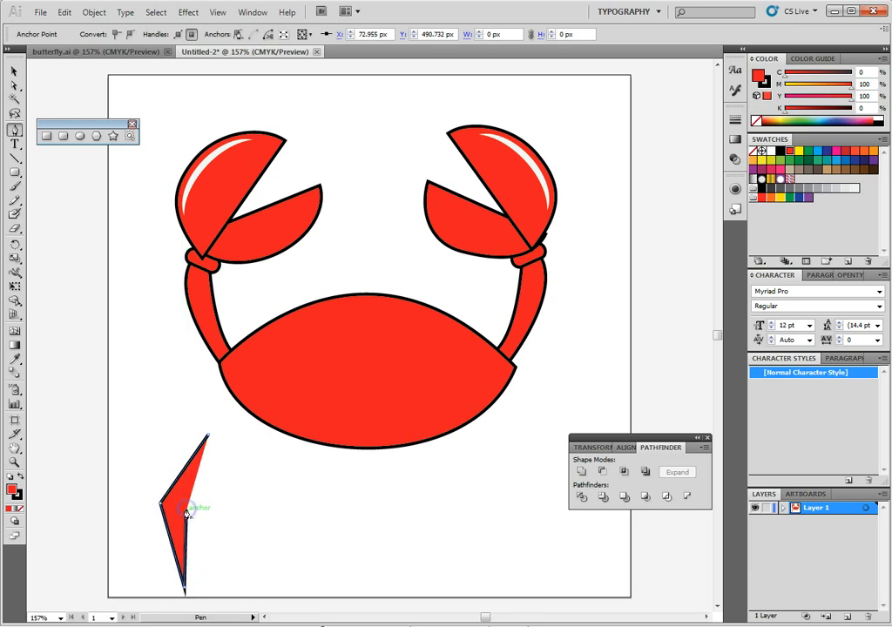
{"action": "left_click", "coordinate": [234, 457]}
{"action": "left_click", "coordinate": [207, 436]}
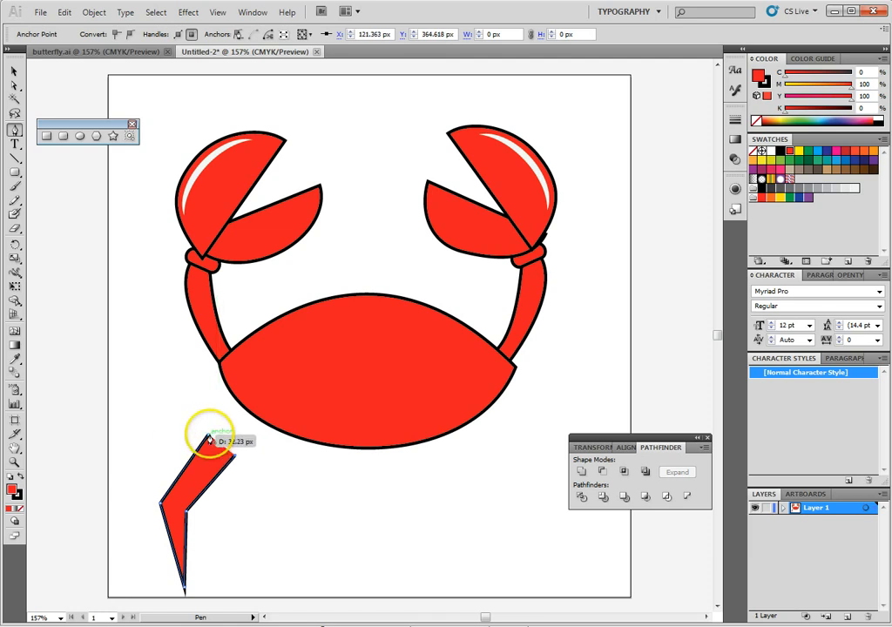
Step: Move the leg onto the body's lower left edge and send it behind the body
{"action": "left_click", "coordinate": [15, 70]}
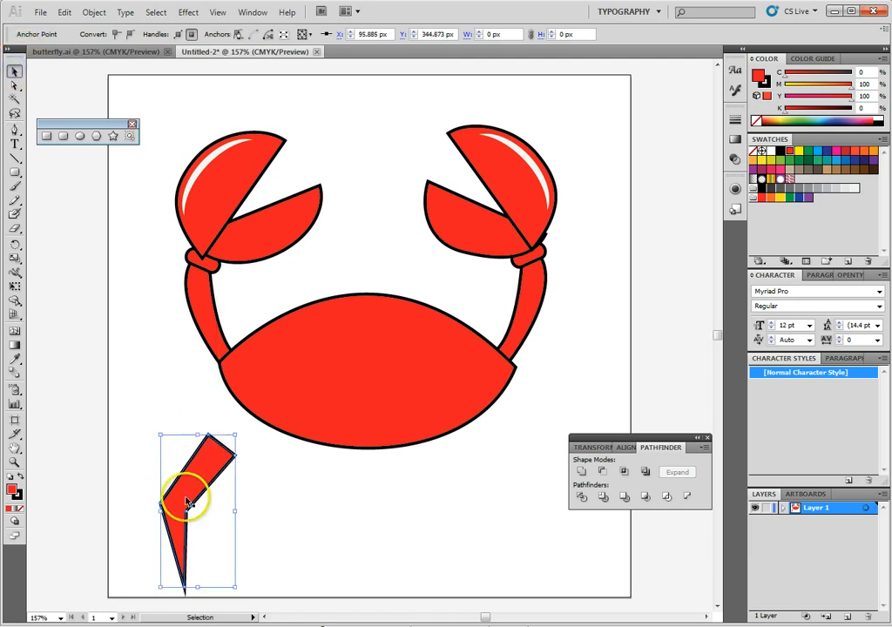
{"action": "left_click_drag", "start_coordinate": [179, 494], "coordinate": [237, 422]}
{"action": "right_click", "coordinate": [241, 420]}
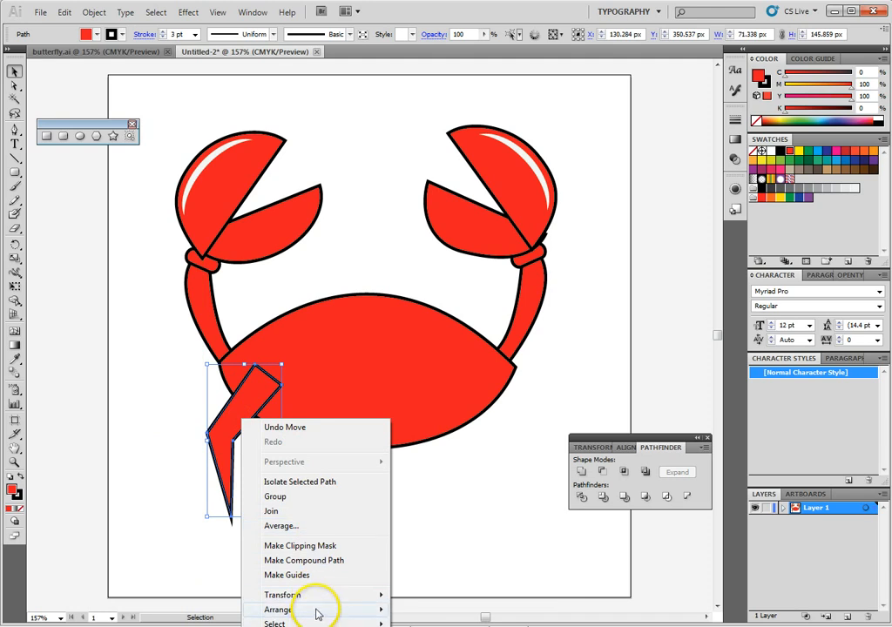
{"action": "mouse_move", "coordinate": [317, 614]}
{"action": "left_click", "coordinate": [427, 626]}
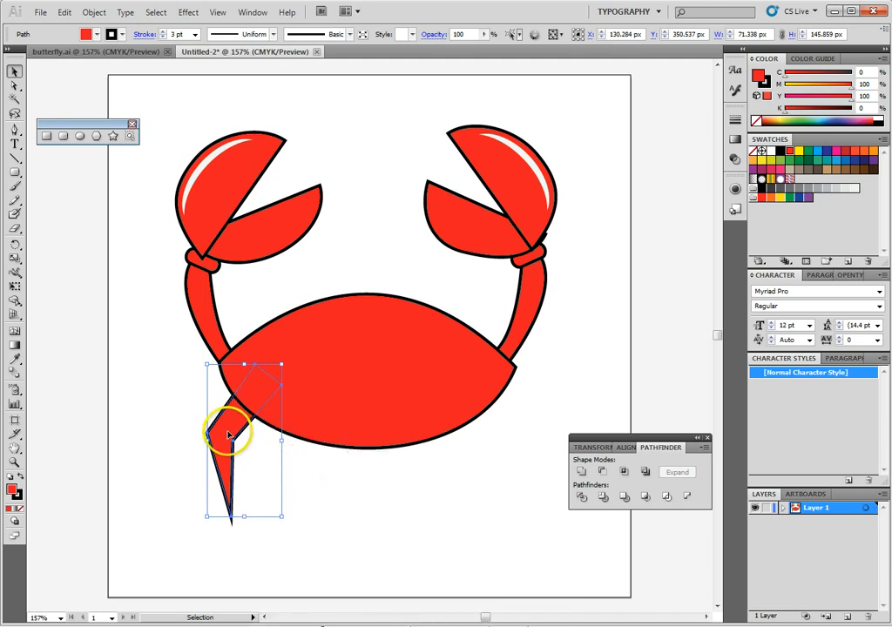
Step: Place a copy of the leg to its right, shrink it to about 54 × 130 px and rotate it slightly clockwise
{"action": "left_click_drag", "start_coordinate": [226, 433], "coordinate": [284, 445]}
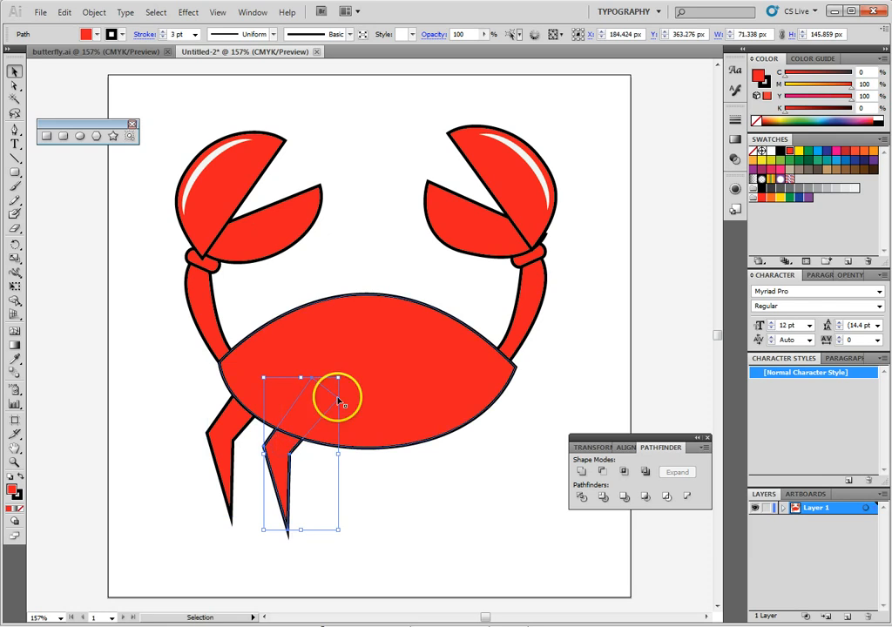
{"action": "left_click_drag", "start_coordinate": [340, 529], "coordinate": [319, 514]}
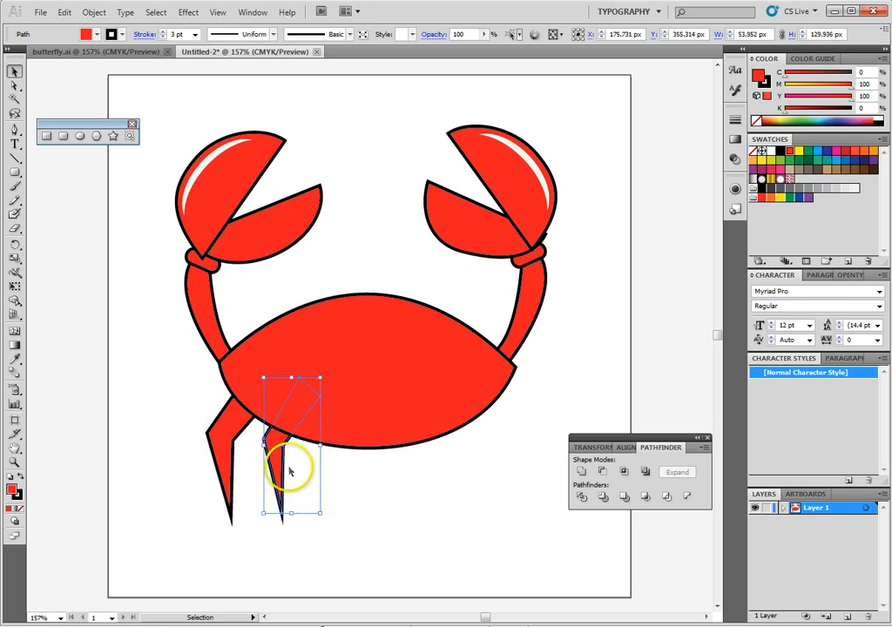
{"action": "left_click_drag", "start_coordinate": [324, 375], "coordinate": [340, 388]}
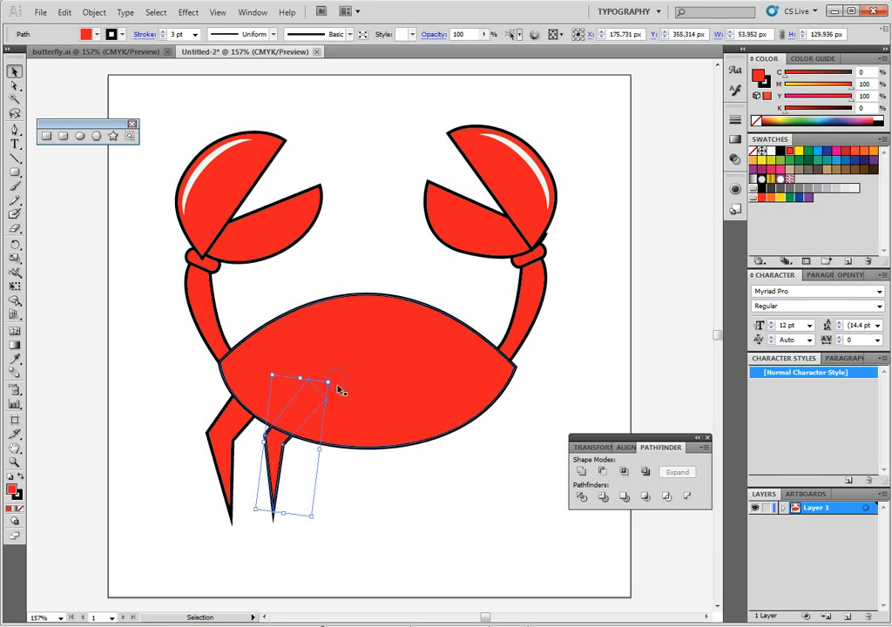
{"action": "left_click", "coordinate": [356, 494]}
Step: Copy the second leg to its right, rotate the copy counterclockwise so its tip points lower right, and shrink it to about 35 × 85 px
{"action": "left_click_drag", "start_coordinate": [266, 464], "coordinate": [314, 477]}
{"action": "left_click_drag", "start_coordinate": [355, 502], "coordinate": [335, 501]}
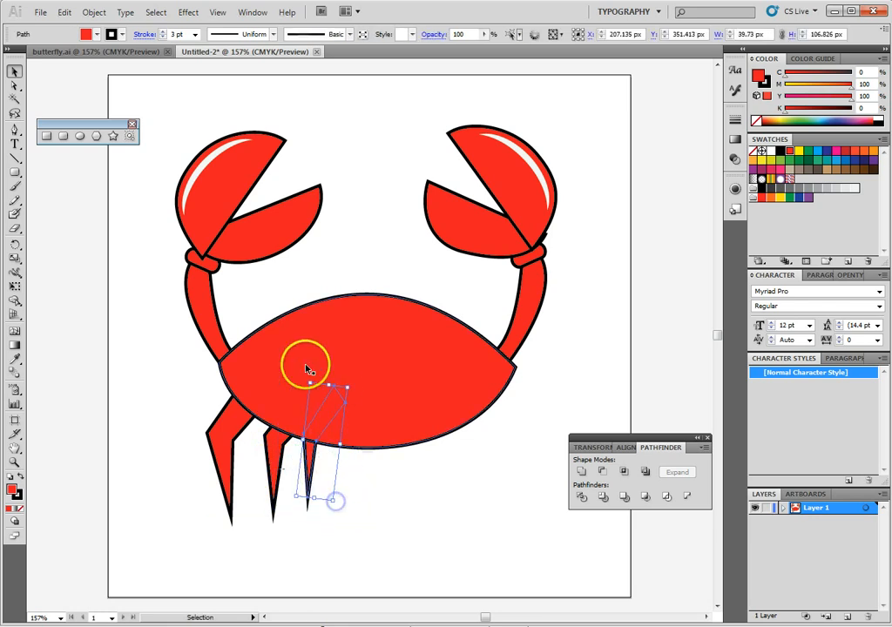
{"action": "left_click_drag", "start_coordinate": [308, 377], "coordinate": [277, 390]}
{"action": "left_click_drag", "start_coordinate": [313, 420], "coordinate": [363, 497]}
{"action": "key", "text": "ctrl+z"}
{"action": "left_click_drag", "start_coordinate": [315, 468], "coordinate": [314, 467]}
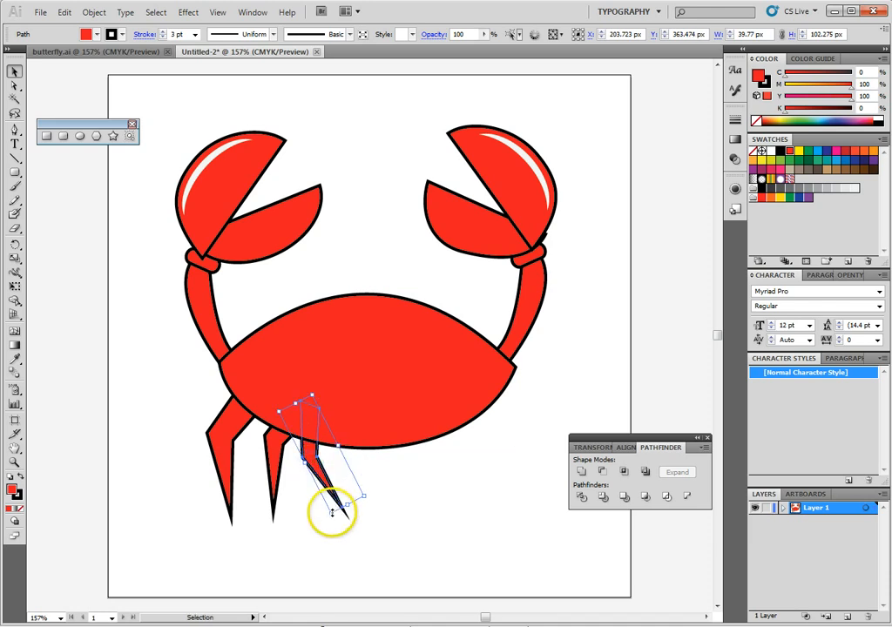
{"action": "left_click_drag", "start_coordinate": [332, 512], "coordinate": [323, 475]}
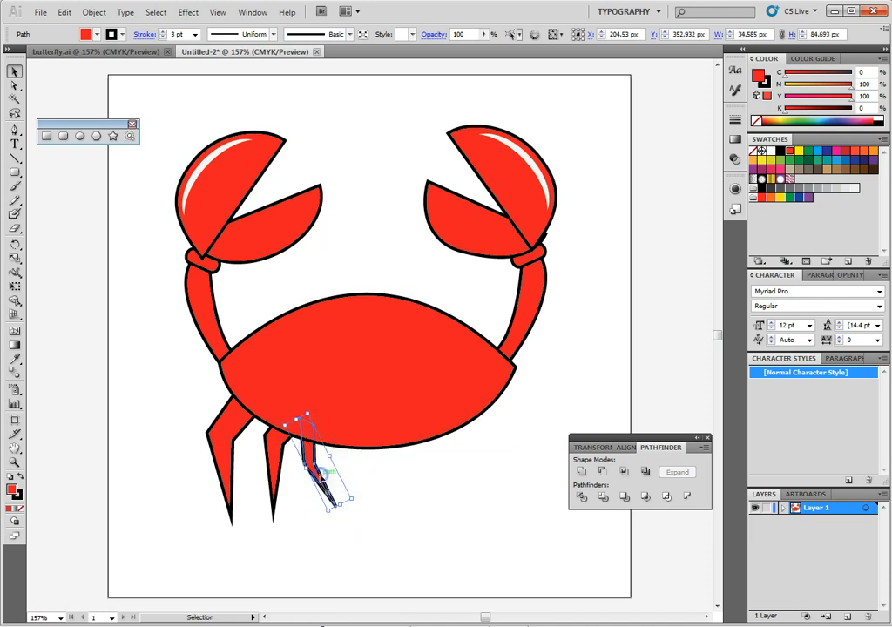
{"action": "left_click", "coordinate": [490, 540]}
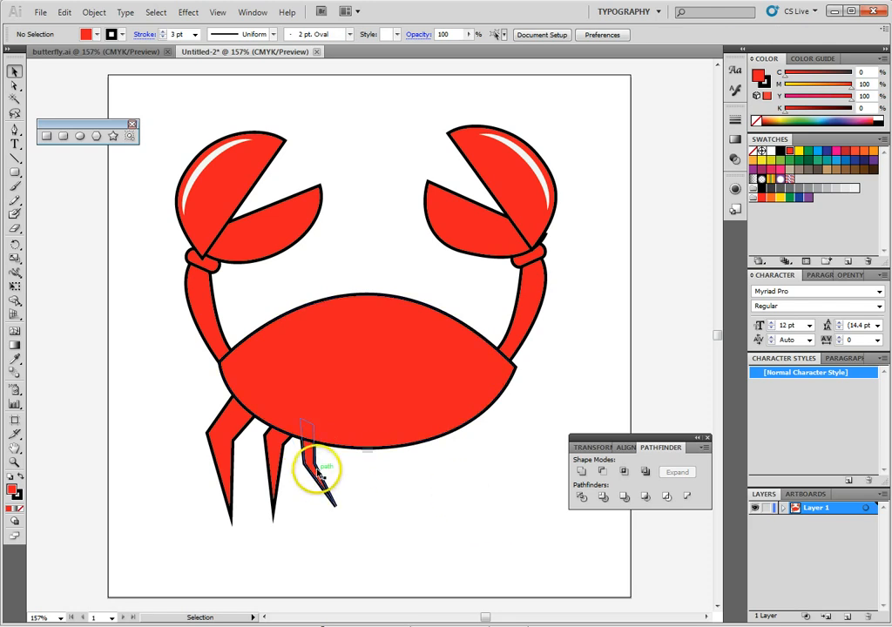
Step: Make a copy of the three left legs reflected across the vertical axis and move it beneath the right half of the body
{"action": "left_click", "coordinate": [218, 453]}
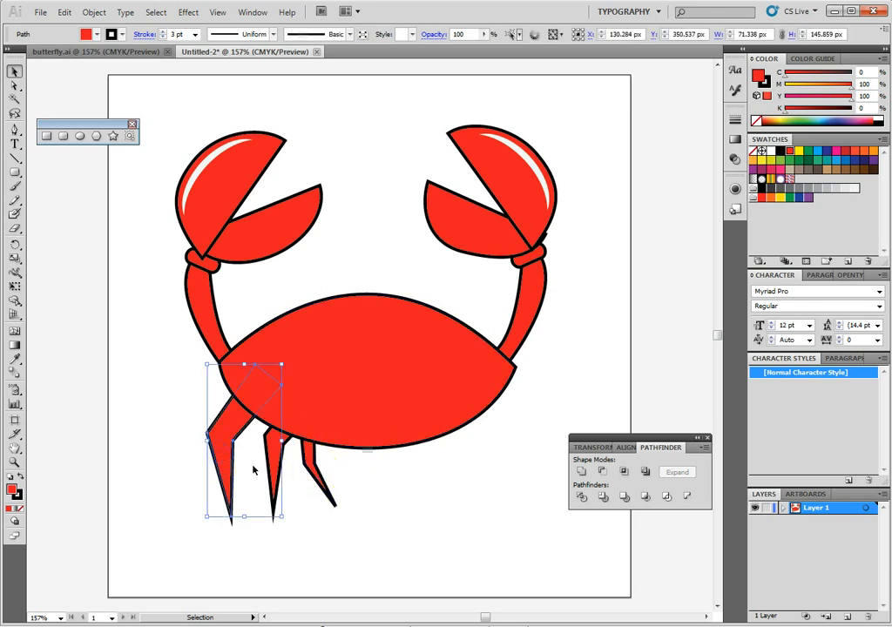
{"action": "left_click", "coordinate": [319, 478], "text": "shift"}
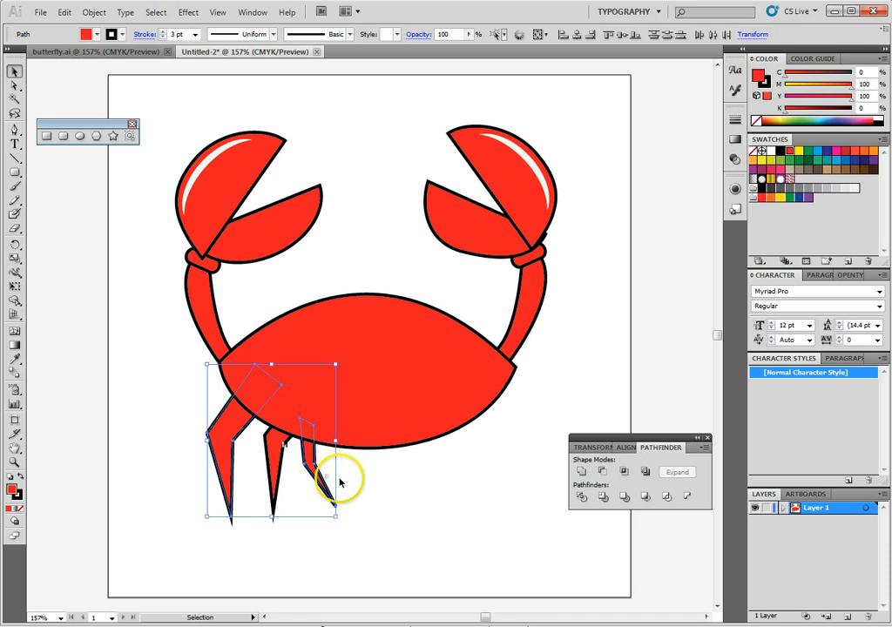
{"action": "left_click", "coordinate": [279, 475], "text": "shift"}
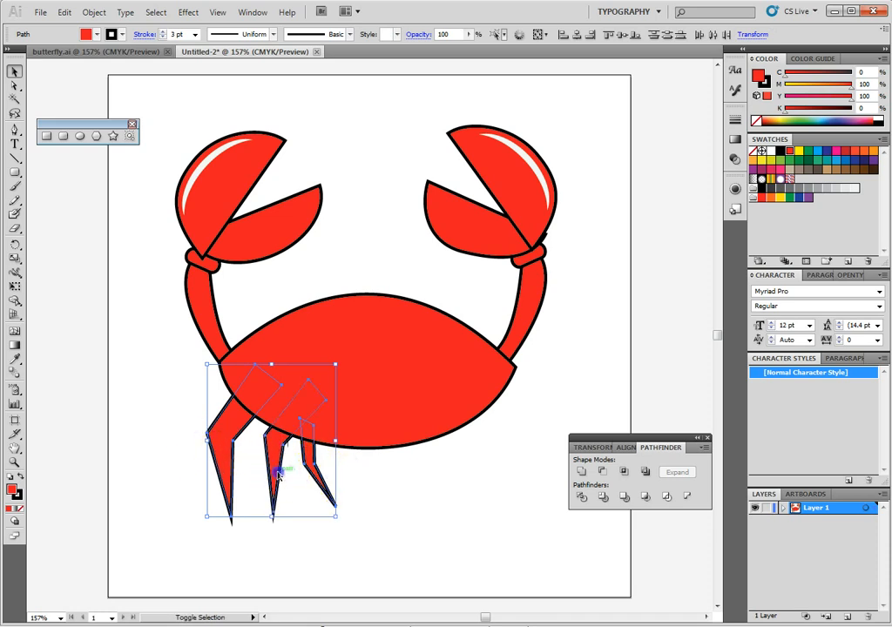
{"action": "right_click", "coordinate": [318, 480]}
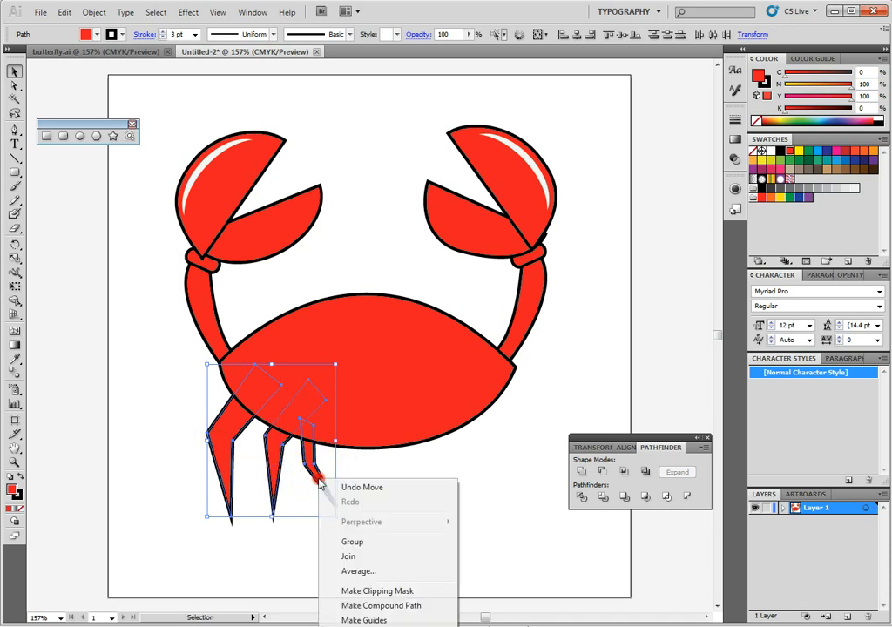
{"action": "mouse_move", "coordinate": [383, 622]}
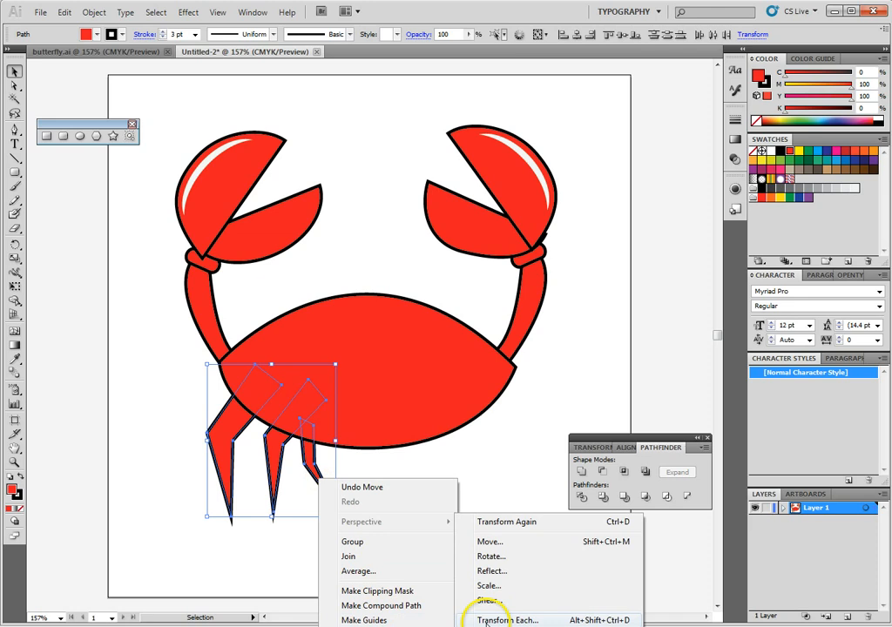
{"action": "left_click", "coordinate": [486, 573]}
{"action": "left_click", "coordinate": [505, 320]}
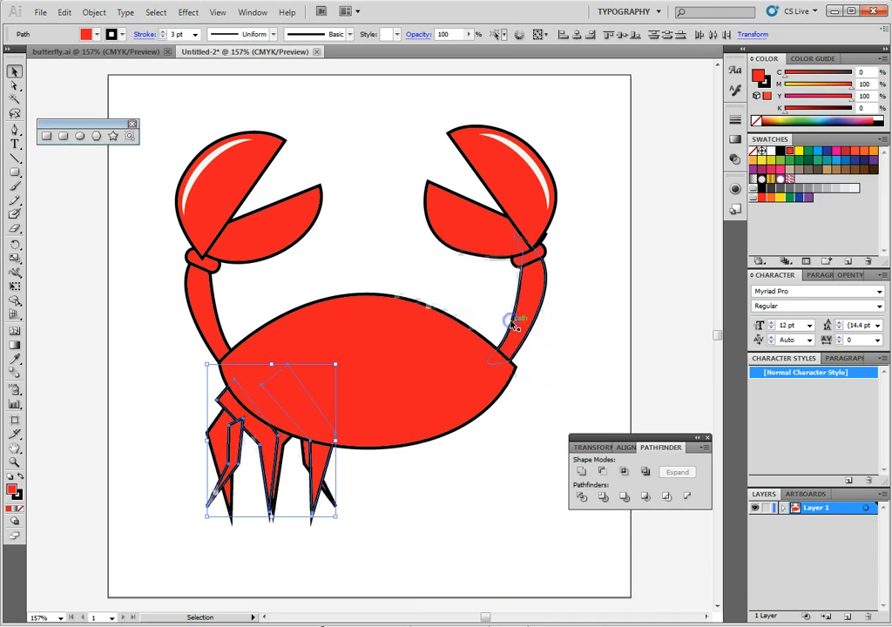
{"action": "left_click_drag", "start_coordinate": [320, 472], "coordinate": [507, 478]}
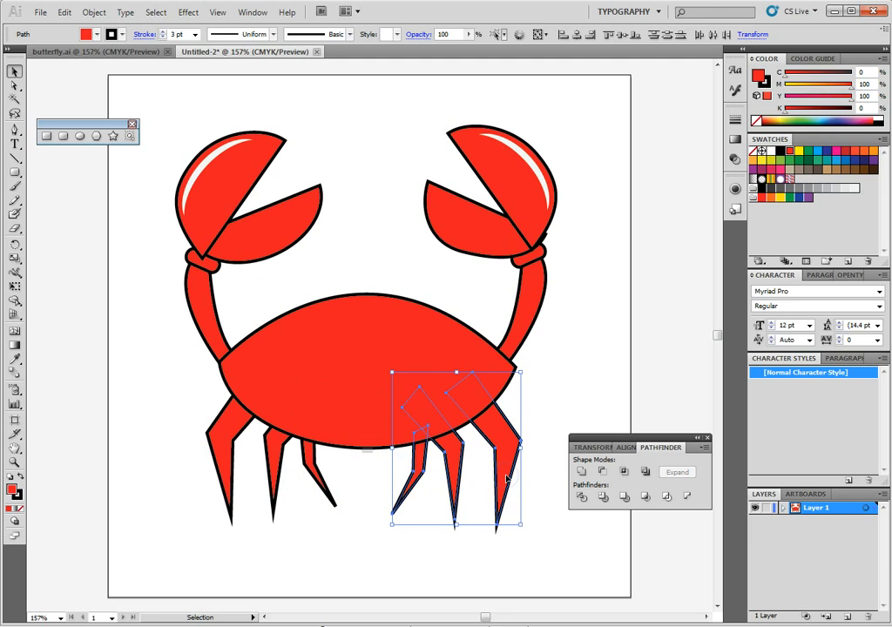
{"action": "left_click", "coordinate": [536, 557]}
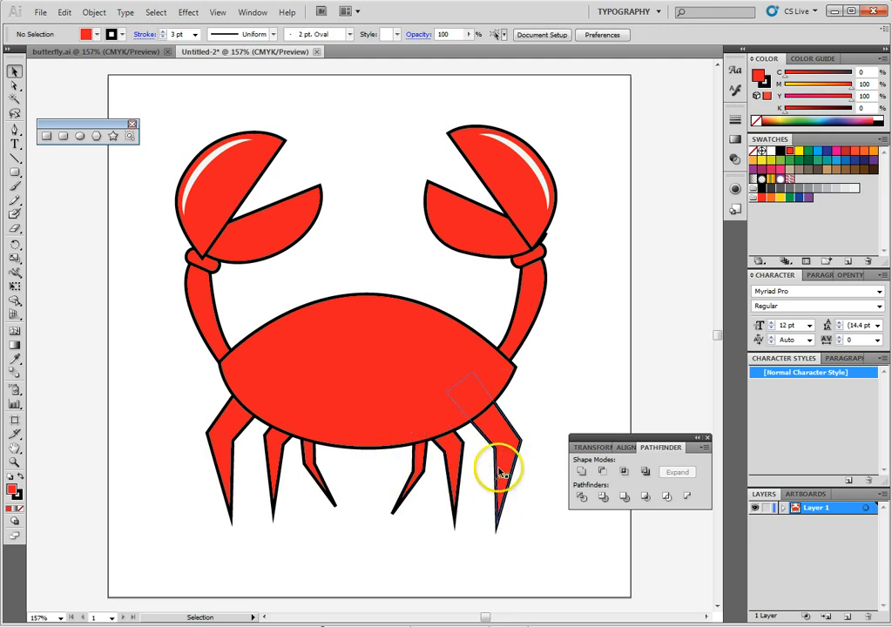
Step: Rotate the outermost right leg slightly counterclockwise and shift it up a little against the body's lower right edge
{"action": "left_click", "coordinate": [492, 423]}
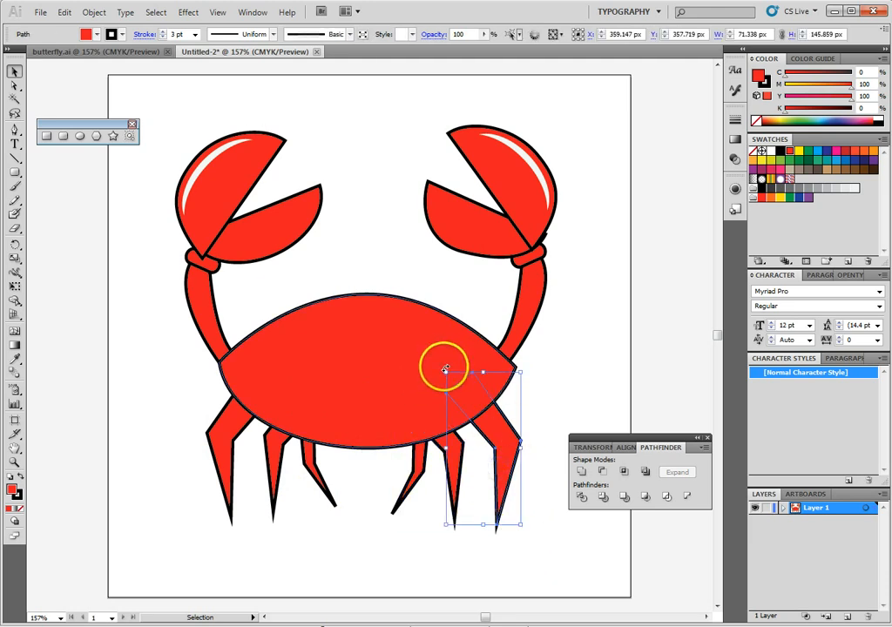
{"action": "left_click_drag", "start_coordinate": [445, 370], "coordinate": [432, 370]}
{"action": "left_click_drag", "start_coordinate": [489, 415], "coordinate": [490, 405]}
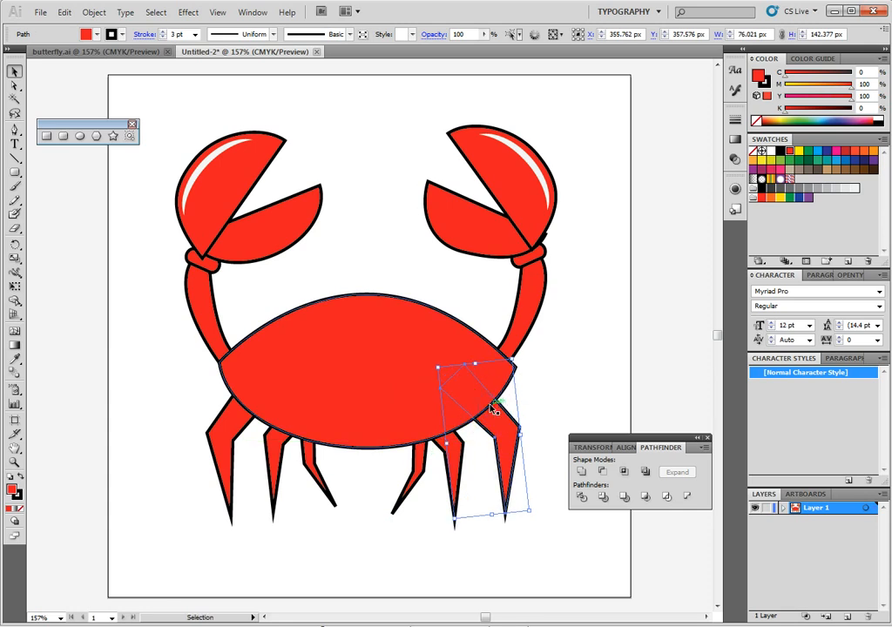
{"action": "left_click", "coordinate": [505, 577]}
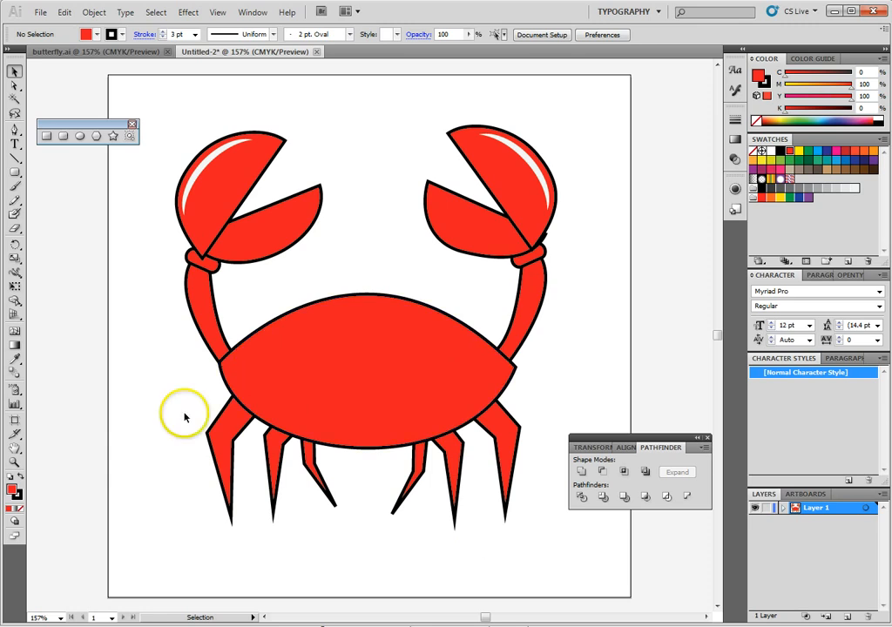
Step: Draw an ellipse about 79 × 72 px over the body's upper left edge as an eye and fill it with light blue D7EDF4
{"action": "left_click", "coordinate": [79, 136]}
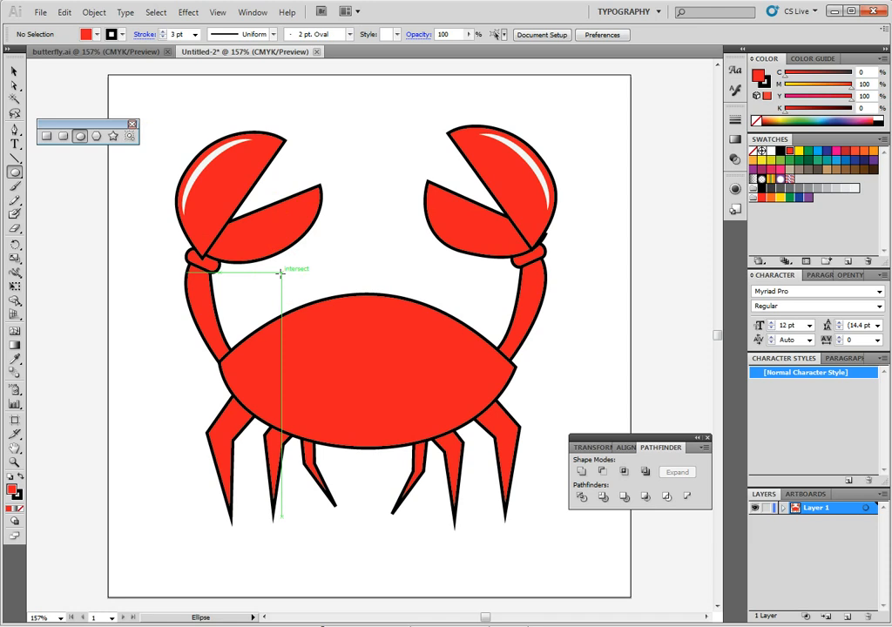
{"action": "left_click_drag", "start_coordinate": [275, 269], "coordinate": [358, 344]}
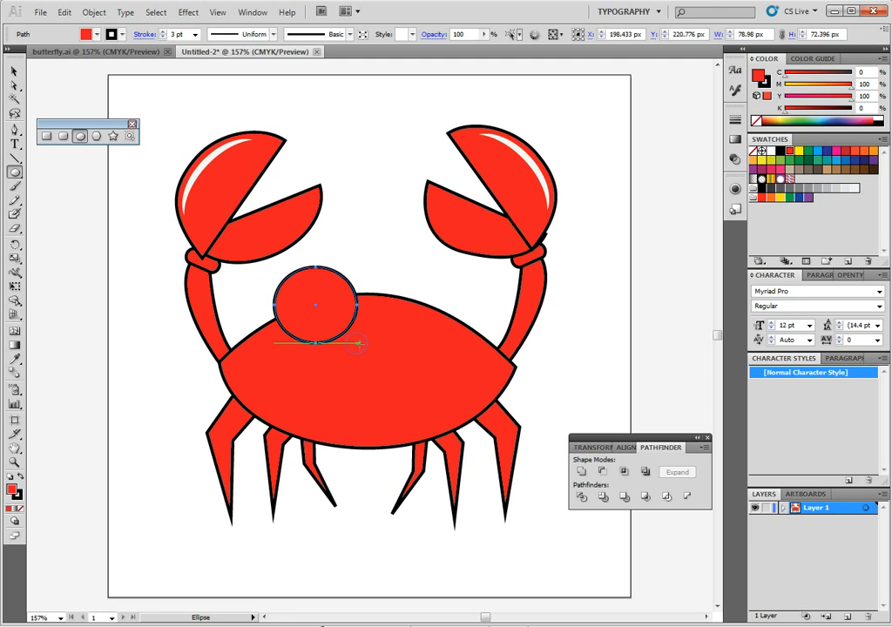
{"action": "double_click", "coordinate": [11, 490]}
{"action": "left_click", "coordinate": [301, 271]}
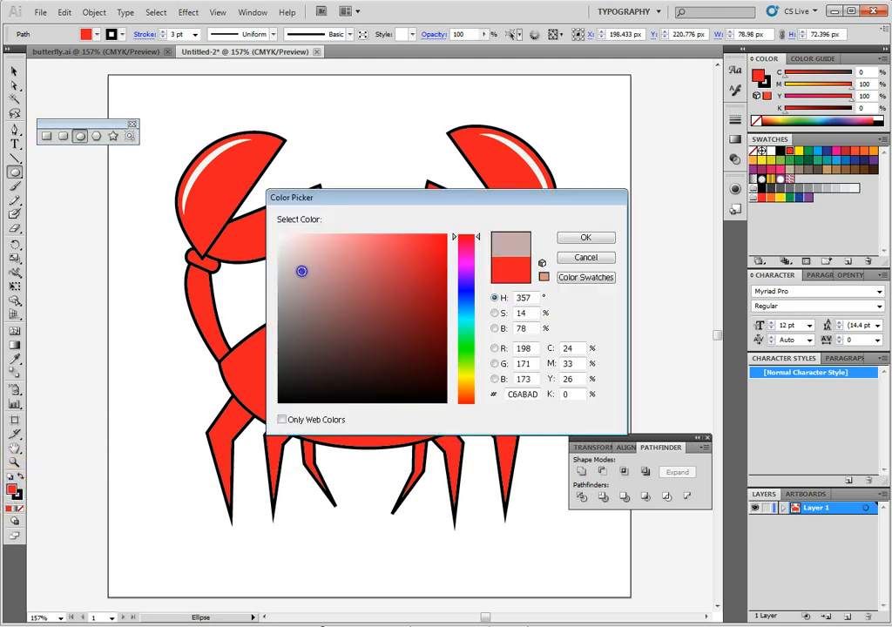
{"action": "left_click_drag", "start_coordinate": [299, 266], "coordinate": [299, 240]}
{"action": "left_click", "coordinate": [469, 311]}
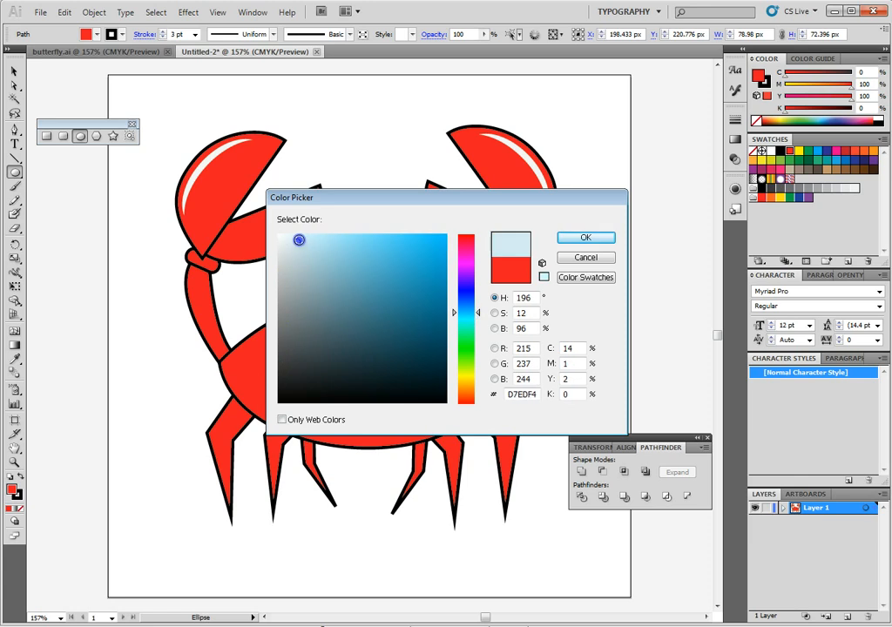
{"action": "left_click", "coordinate": [573, 239]}
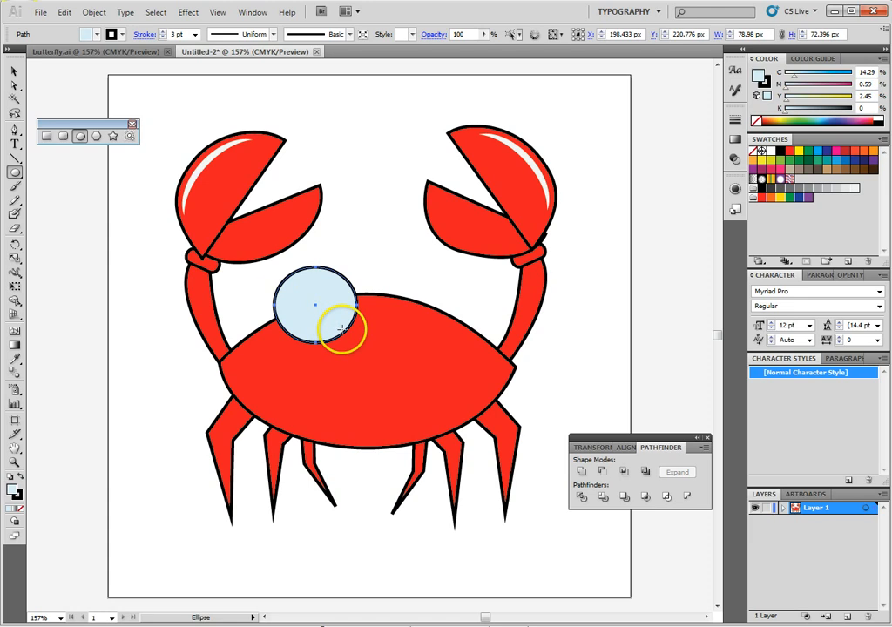
Step: Draw a smaller ellipse about 63 × 62 px inside the light blue eye and fill it with white
{"action": "left_click_drag", "start_coordinate": [342, 328], "coordinate": [277, 270]}
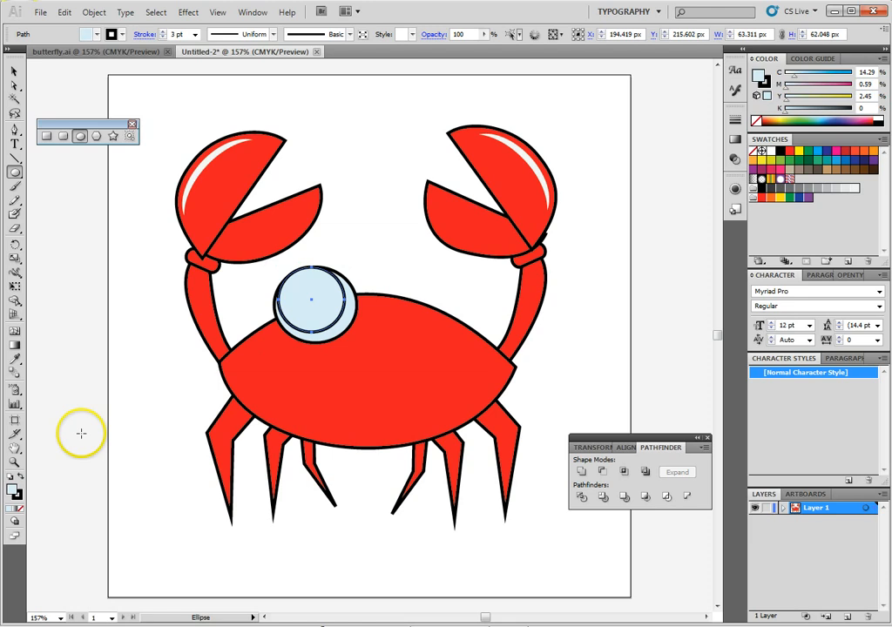
{"action": "double_click", "coordinate": [13, 491]}
{"action": "left_click_drag", "start_coordinate": [299, 318], "coordinate": [260, 225]}
{"action": "left_click", "coordinate": [586, 240]}
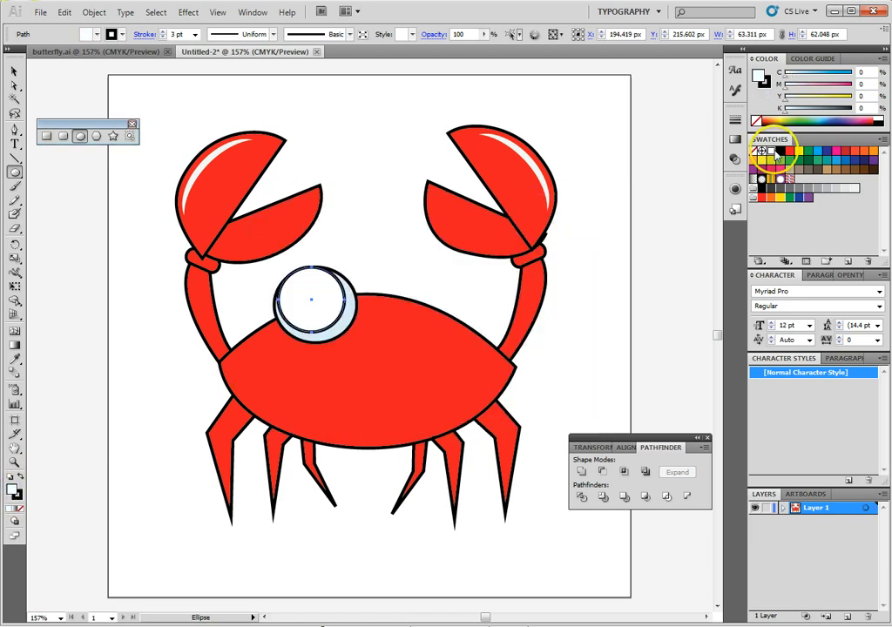
Step: Move the white ellipse to the right inside the eye and enlarge it to about 68 × 65 px, leaving a light blue crescent on the left
{"action": "left_click", "coordinate": [14, 70]}
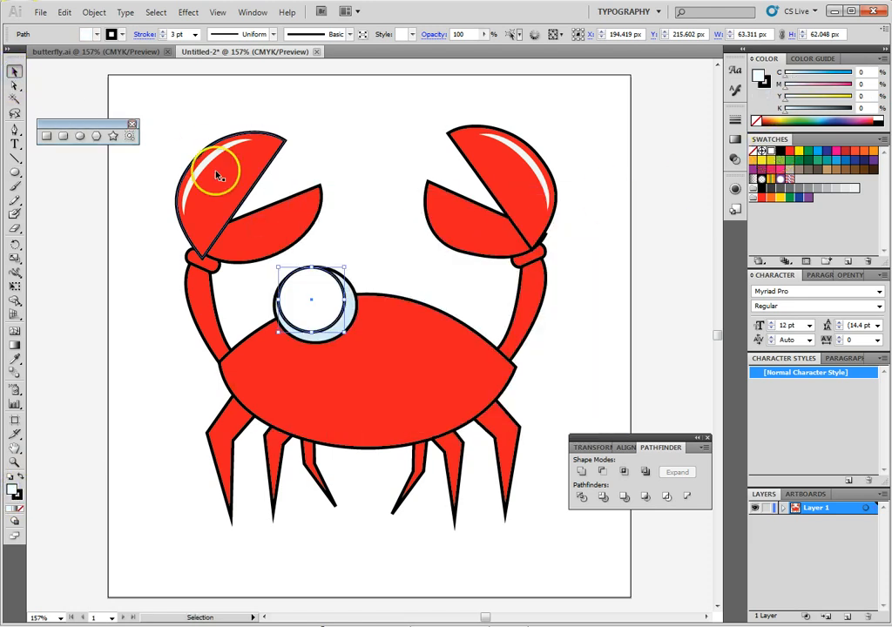
{"action": "left_click", "coordinate": [320, 309]}
{"action": "mouse_move", "coordinate": [343, 329]}
{"action": "left_mouse_down"}
{"action": "mouse_move", "coordinate": [350, 336]}
{"action": "mouse_move", "coordinate": [341, 329]}
{"action": "left_mouse_up"}
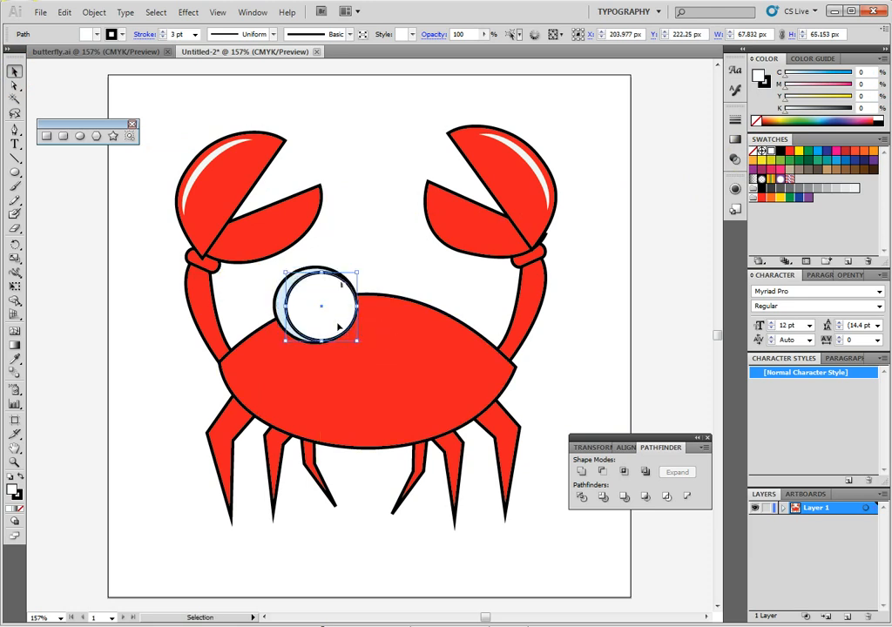
{"action": "left_click", "coordinate": [380, 271]}
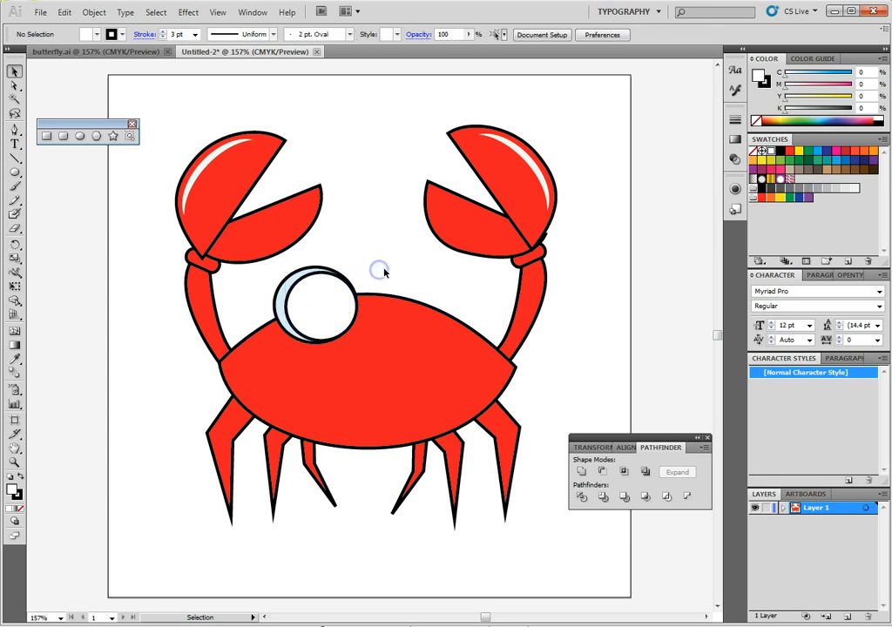
Step: Remove the outline from the white ellipse inside the eye by reducing its stroke weight to nothing
{"action": "left_click", "coordinate": [293, 302]}
{"action": "left_click", "coordinate": [162, 37]}
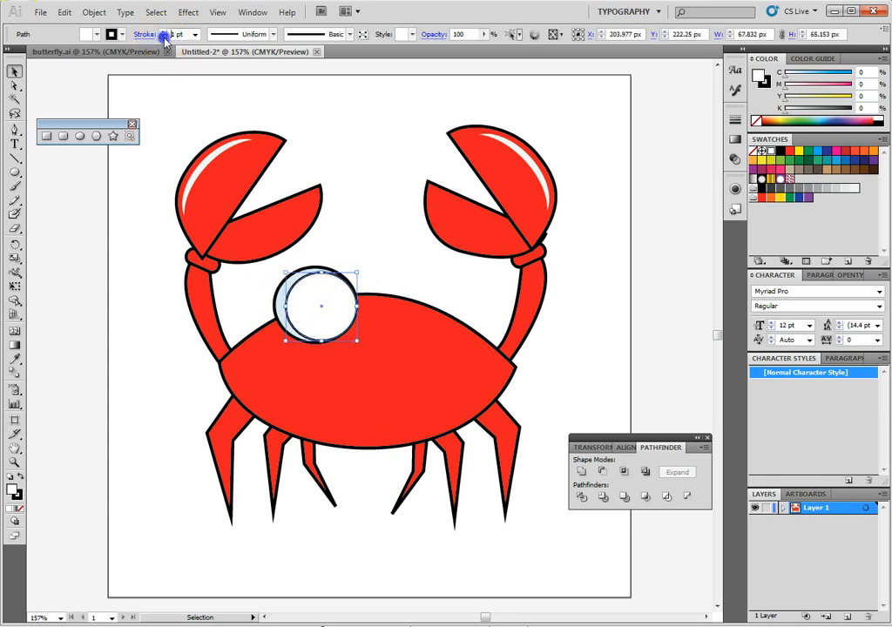
{"action": "left_click", "coordinate": [163, 38]}
{"action": "left_click", "coordinate": [163, 38]}
{"action": "left_click", "coordinate": [150, 387]}
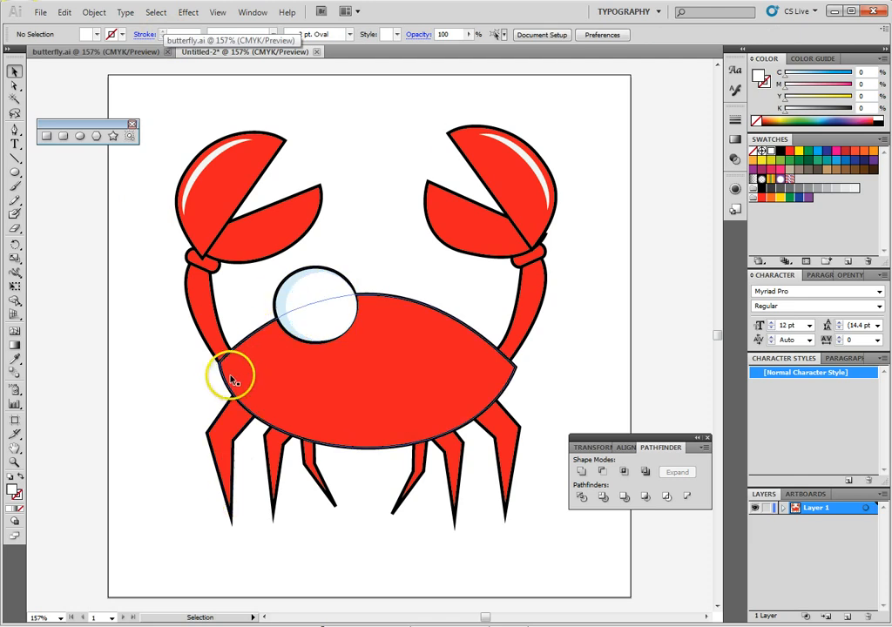
Step: Make a copy of both eye ellipses reflected across the vertical axis and place it over the body's upper right edge as the second eye
{"action": "left_click", "coordinate": [310, 306]}
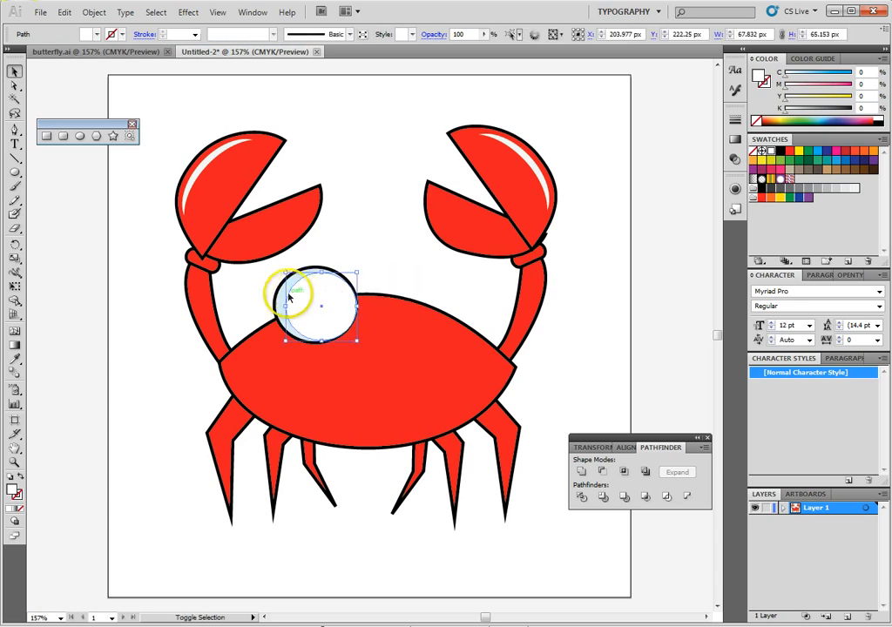
{"action": "left_click", "coordinate": [280, 300], "text": "shift"}
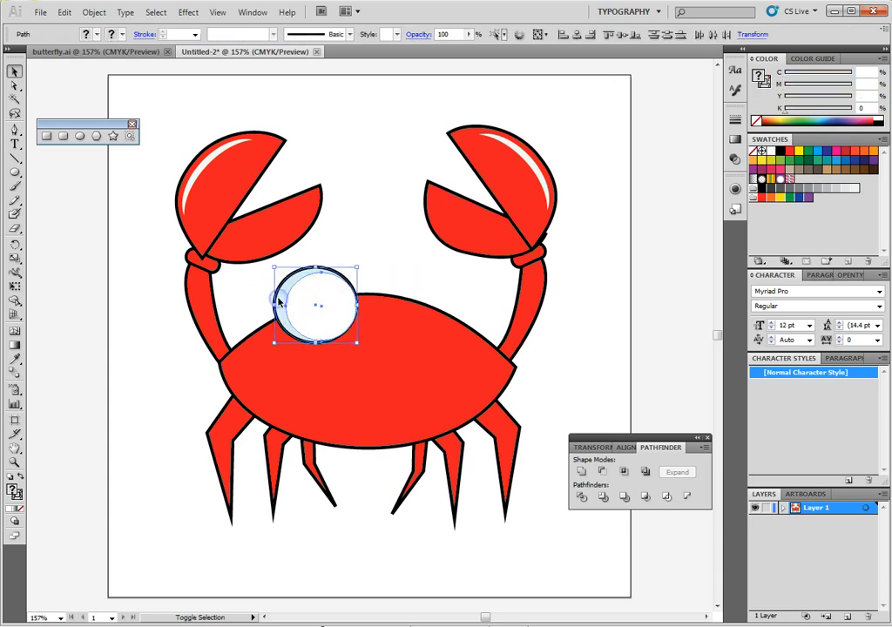
{"action": "left_click_drag", "start_coordinate": [318, 318], "coordinate": [329, 323]}
{"action": "right_click", "coordinate": [329, 322]}
{"action": "left_click", "coordinate": [398, 481]}
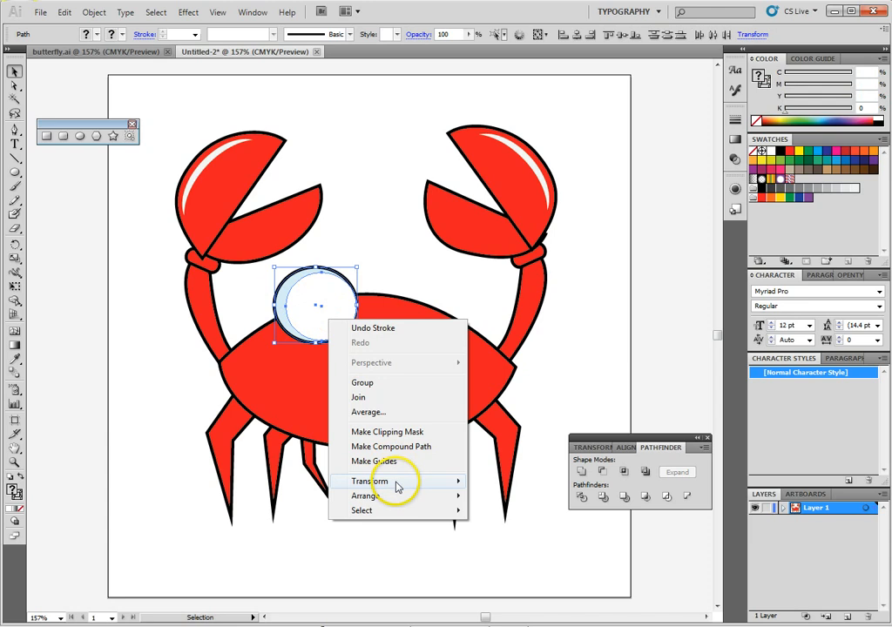
{"action": "left_click", "coordinate": [524, 528]}
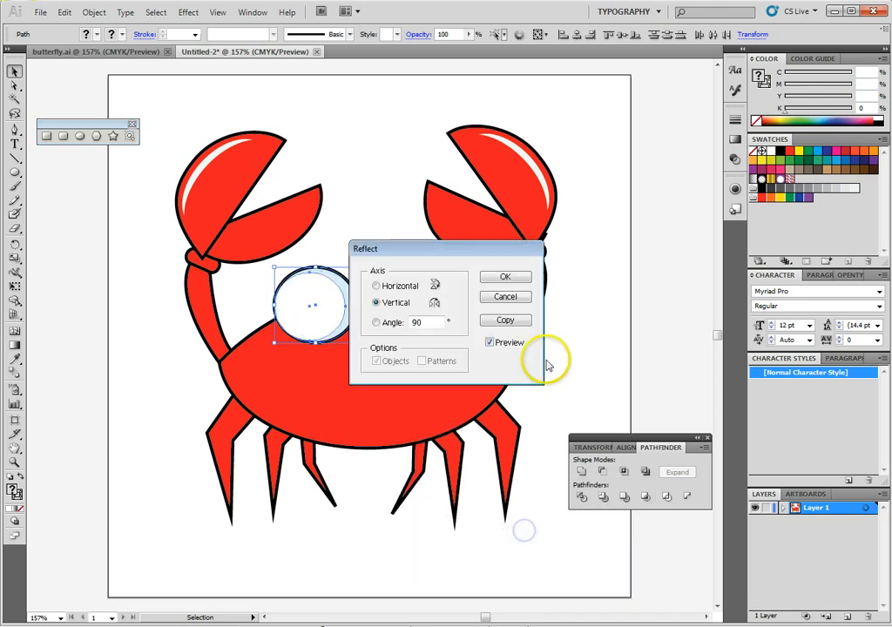
{"action": "left_click", "coordinate": [510, 321]}
{"action": "left_click_drag", "start_coordinate": [315, 306], "coordinate": [419, 322]}
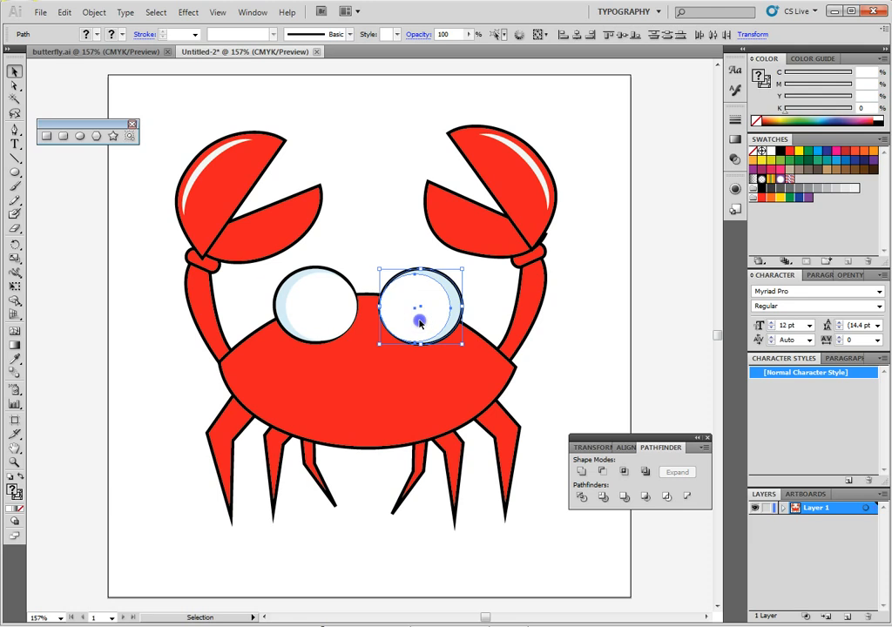
{"action": "left_click", "coordinate": [595, 339]}
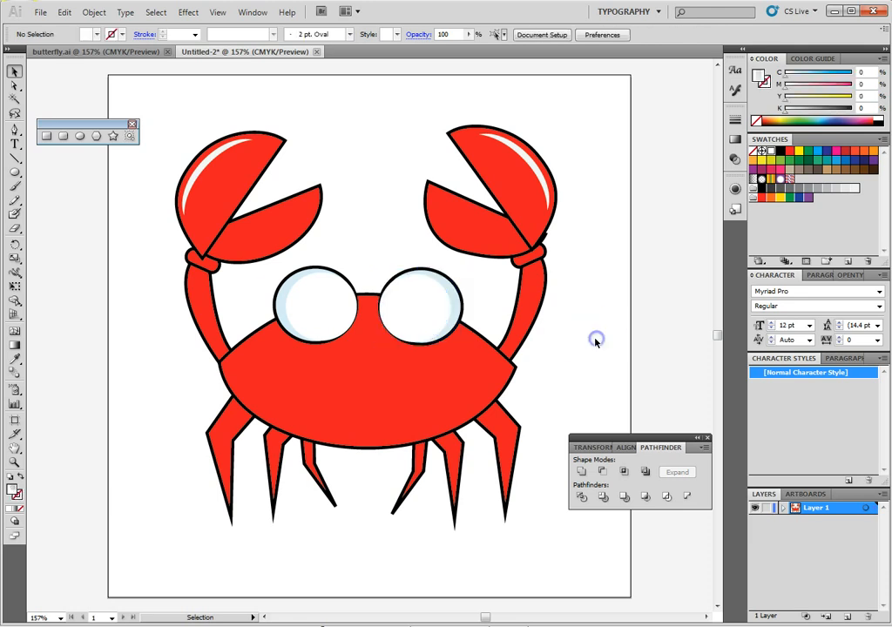
Step: Draw a solid black, outline-free pupil about 14 × 13 px in the left eye and place a copy of it in the right eye
{"action": "left_click", "coordinate": [79, 136]}
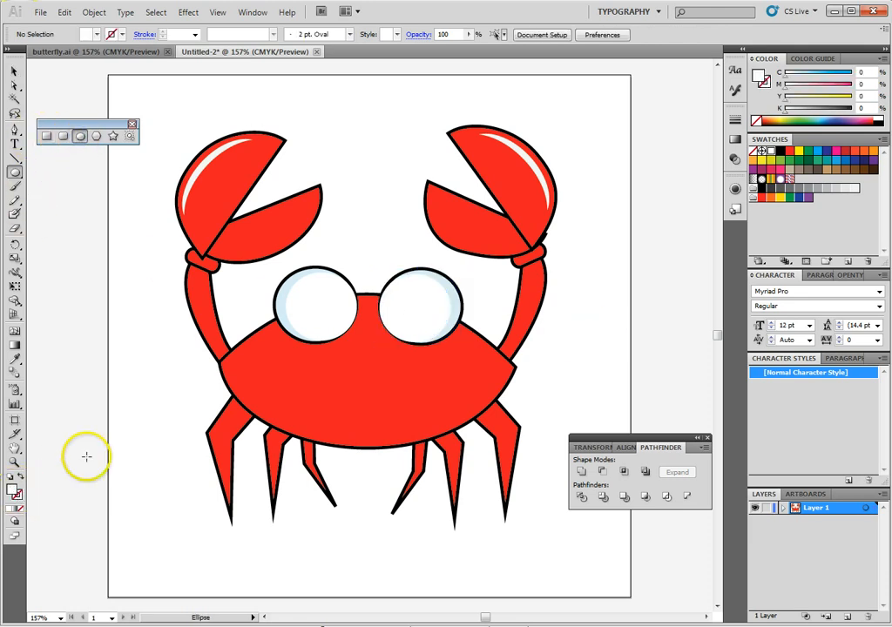
{"action": "left_click", "coordinate": [778, 151]}
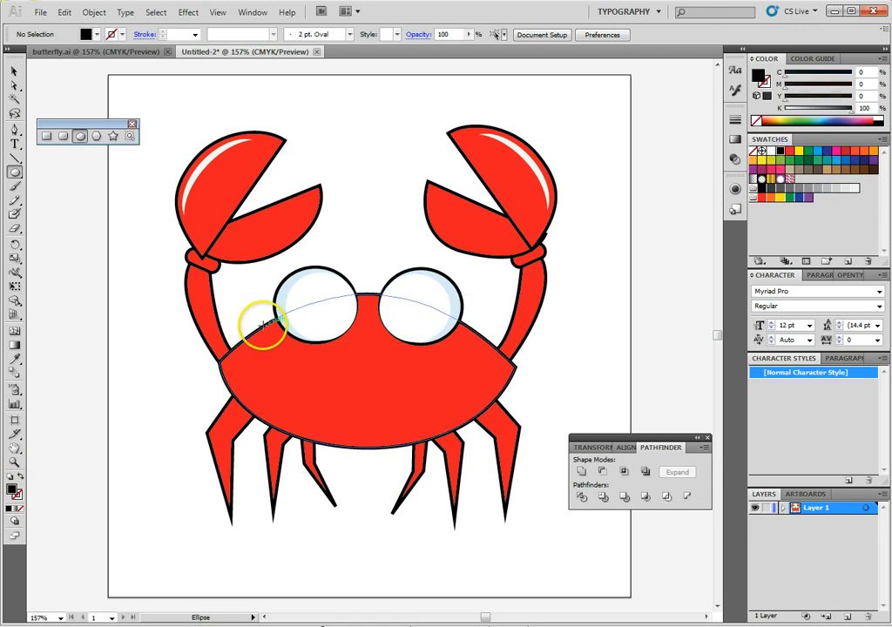
{"action": "left_click_drag", "start_coordinate": [322, 300], "coordinate": [335, 311]}
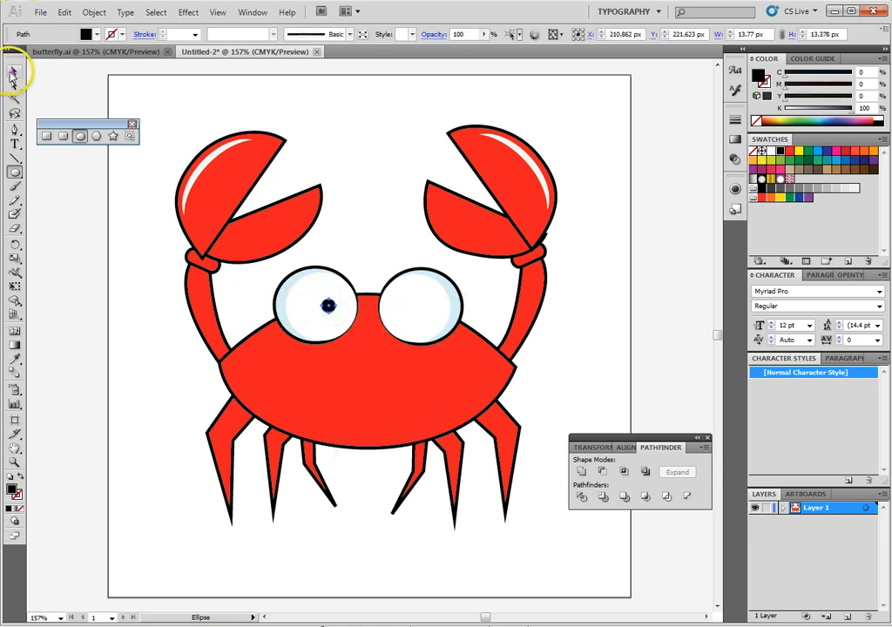
{"action": "left_click", "coordinate": [14, 71]}
{"action": "left_click", "coordinate": [328, 305]}
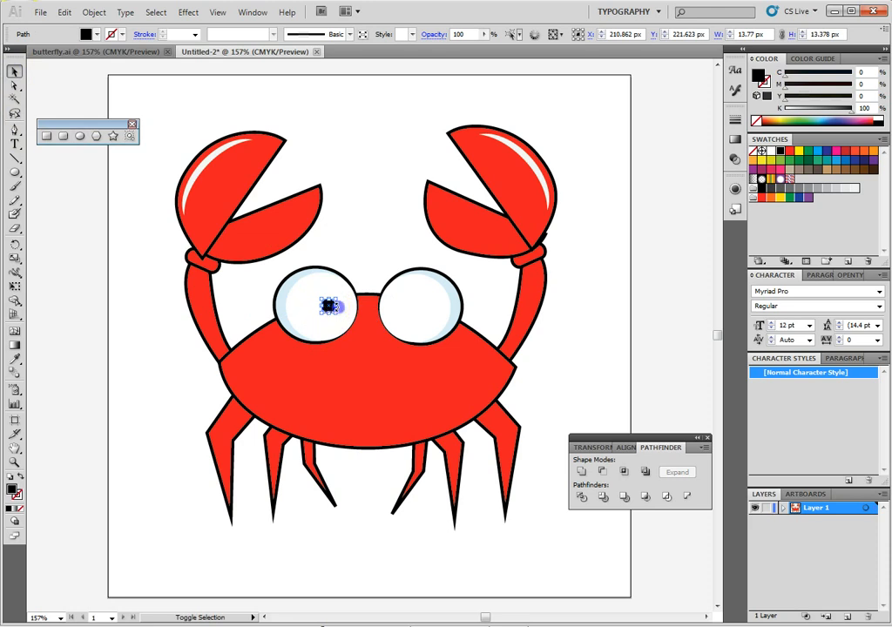
{"action": "left_click", "coordinate": [399, 308]}
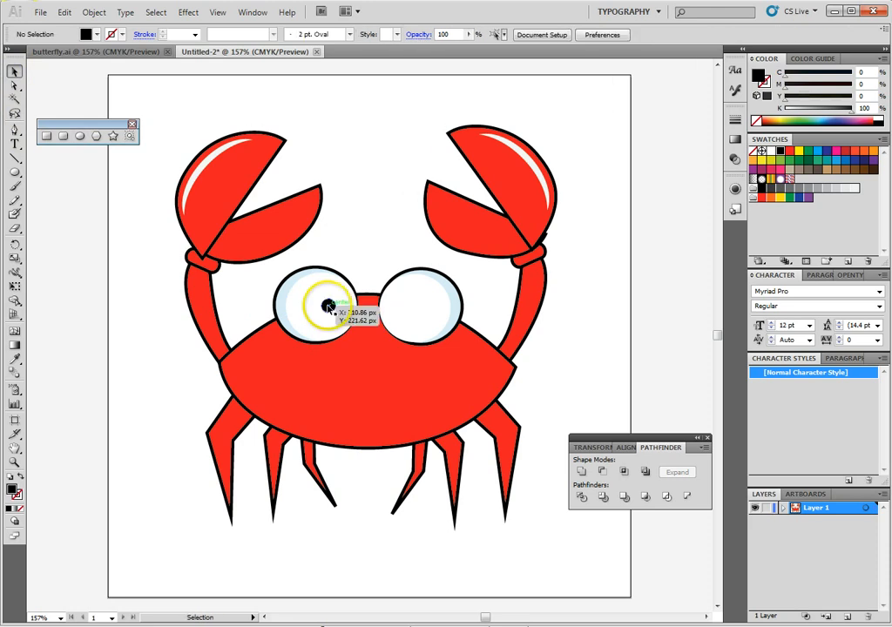
{"action": "left_click_drag", "start_coordinate": [327, 306], "coordinate": [398, 306], "text": "alt"}
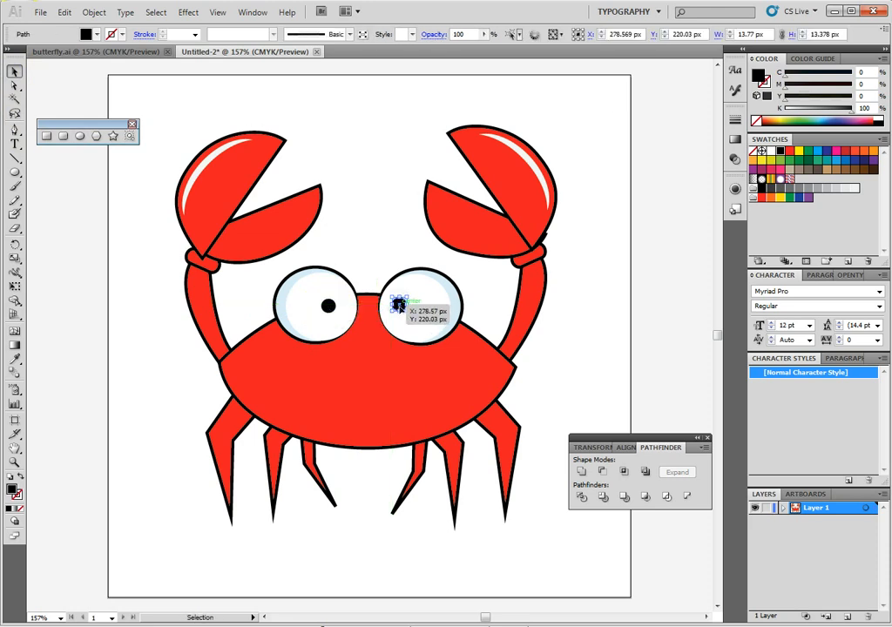
Step: Draw a solid black, outline-free eyebrow about 38 × 13 px above the left eye as a closed straight-sided Pen path
{"action": "left_click", "coordinate": [560, 390]}
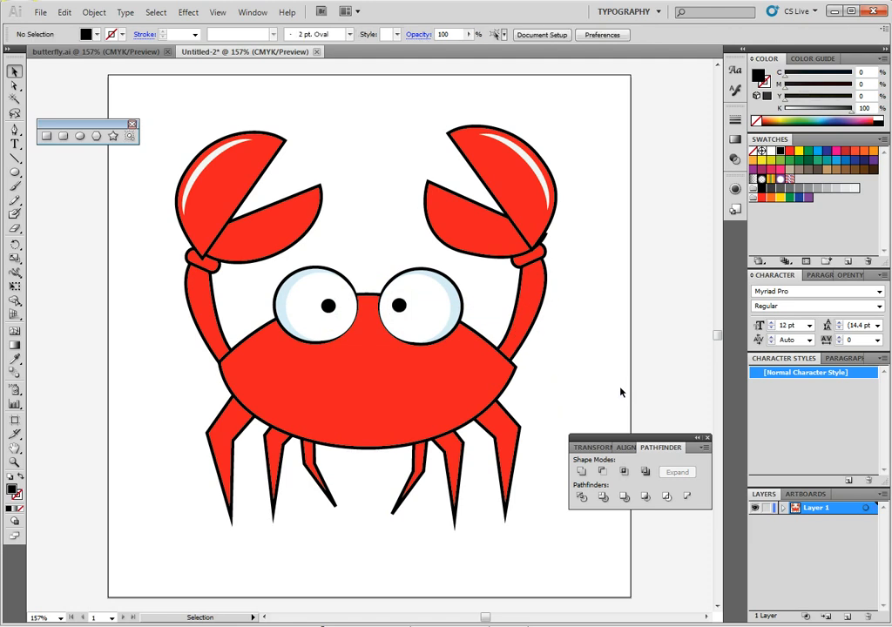
{"action": "left_click", "coordinate": [15, 129]}
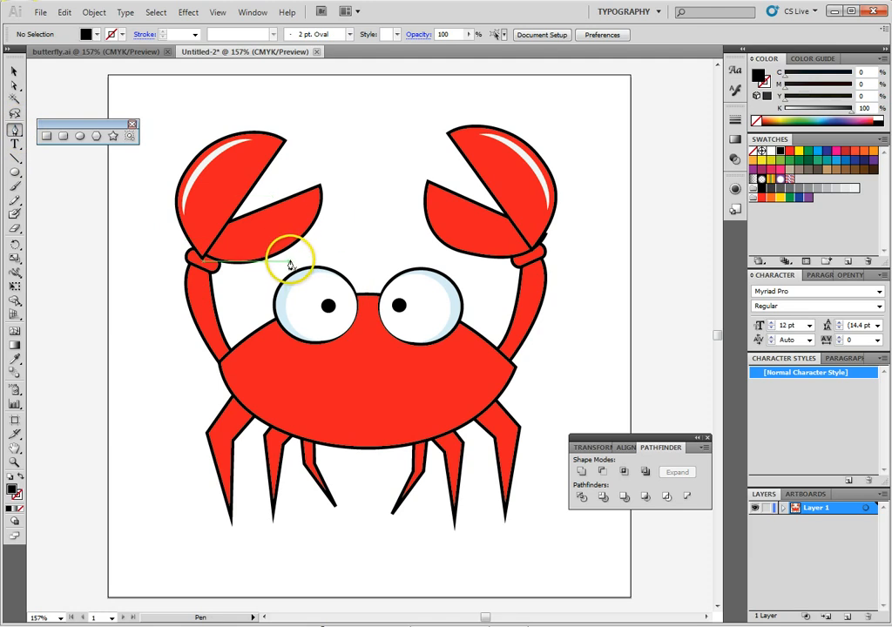
{"action": "left_click", "coordinate": [287, 259]}
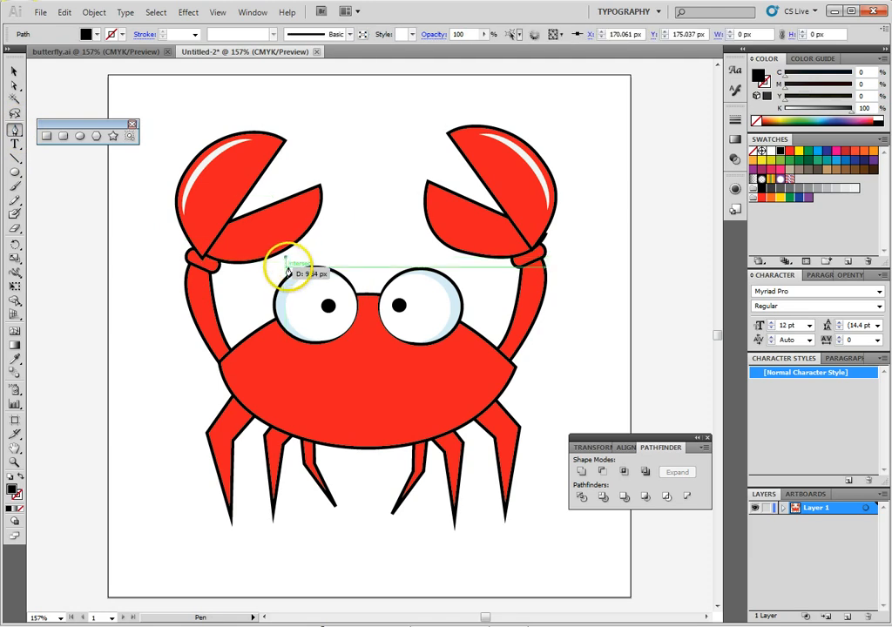
{"action": "left_click", "coordinate": [295, 268]}
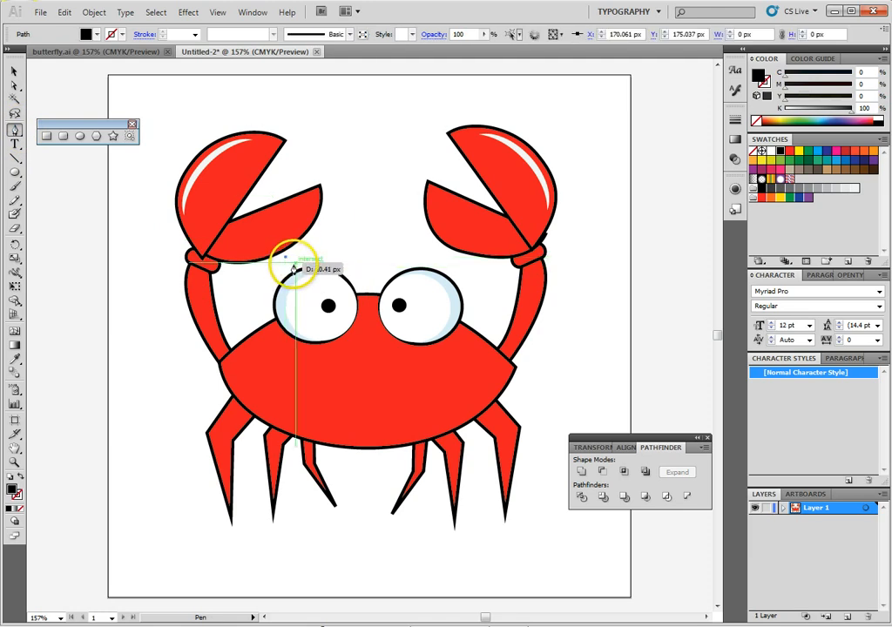
{"action": "left_click", "coordinate": [292, 263]}
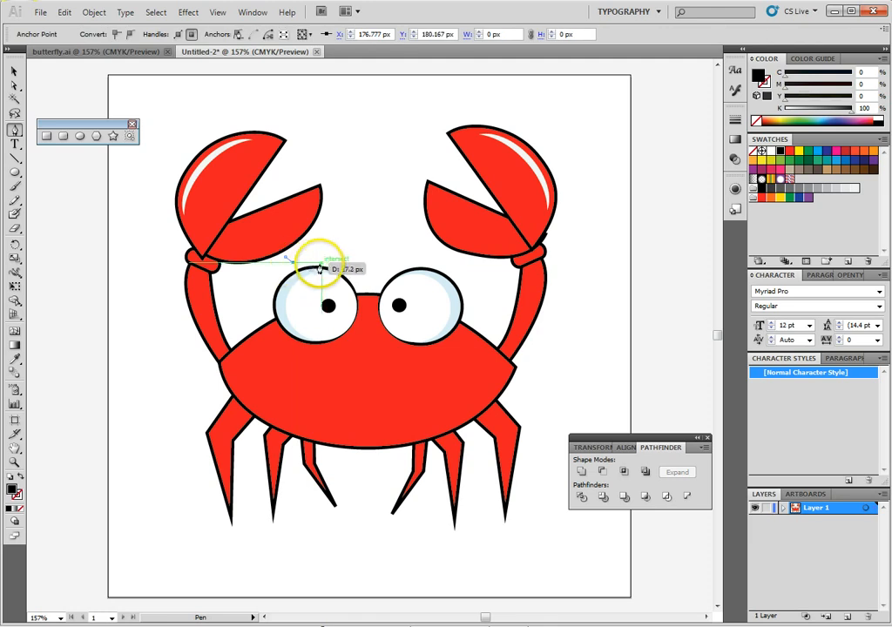
{"action": "left_click", "coordinate": [318, 262]}
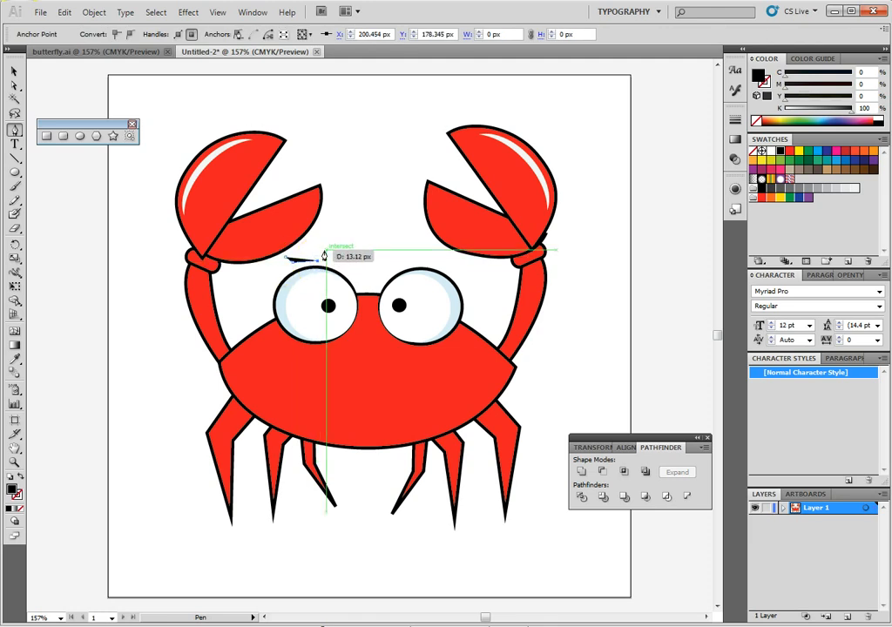
{"action": "left_click", "coordinate": [326, 250]}
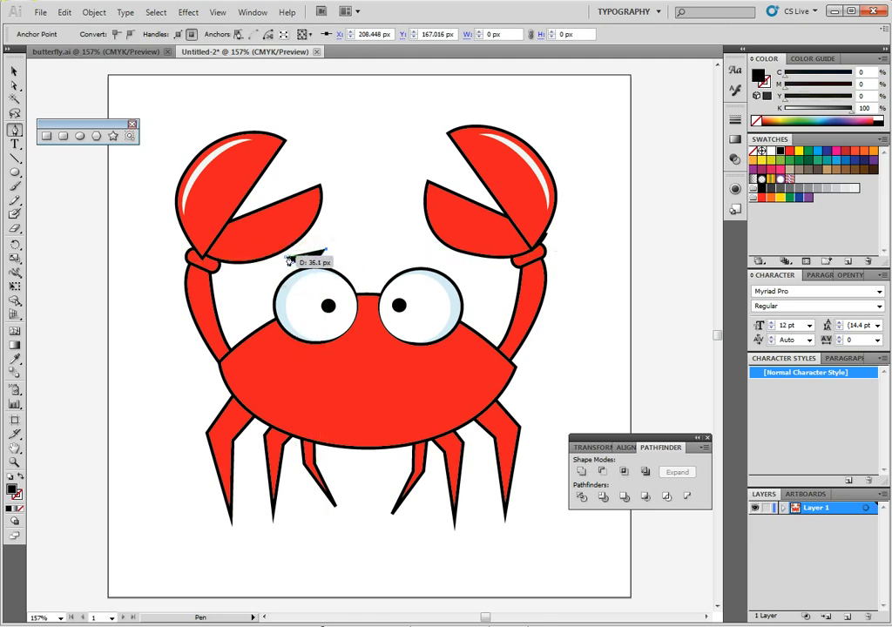
{"action": "left_click", "coordinate": [288, 257]}
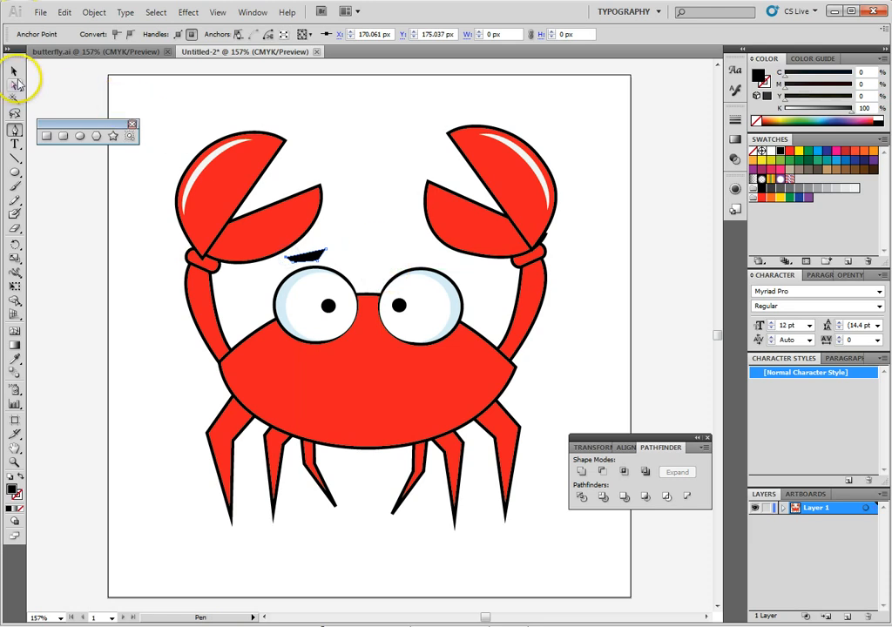
Step: Try a copy of the eyebrow reflected across the vertical axis above the right eye, and delete that copy
{"action": "left_click", "coordinate": [14, 71]}
{"action": "right_click", "coordinate": [313, 256]}
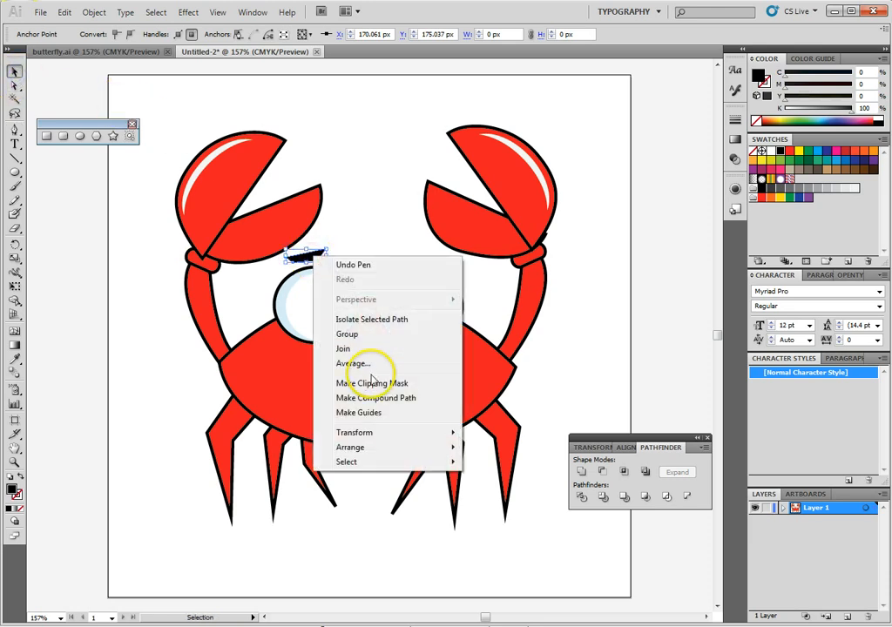
{"action": "mouse_move", "coordinate": [373, 437]}
{"action": "left_click", "coordinate": [510, 481]}
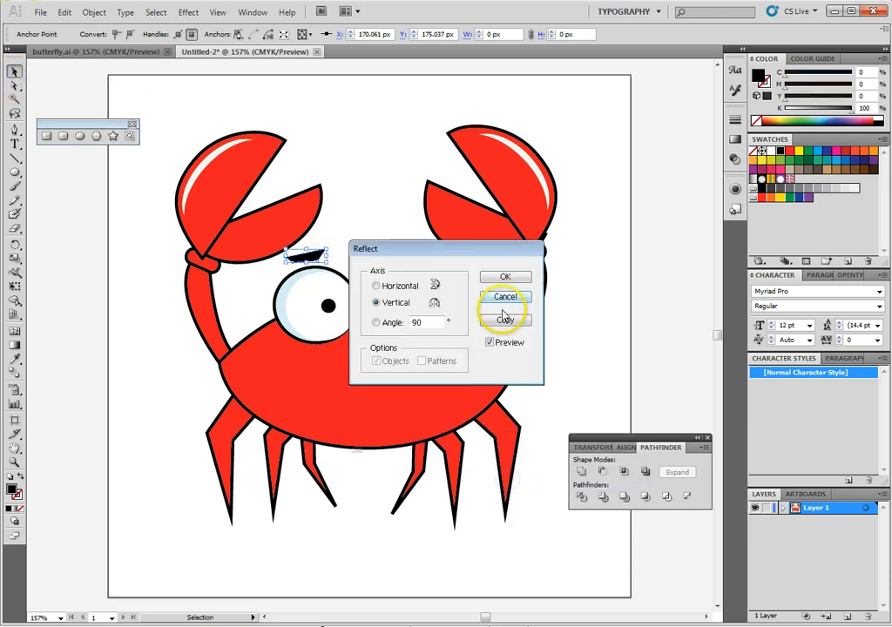
{"action": "left_click", "coordinate": [502, 319]}
{"action": "left_click_drag", "start_coordinate": [308, 251], "coordinate": [427, 257]}
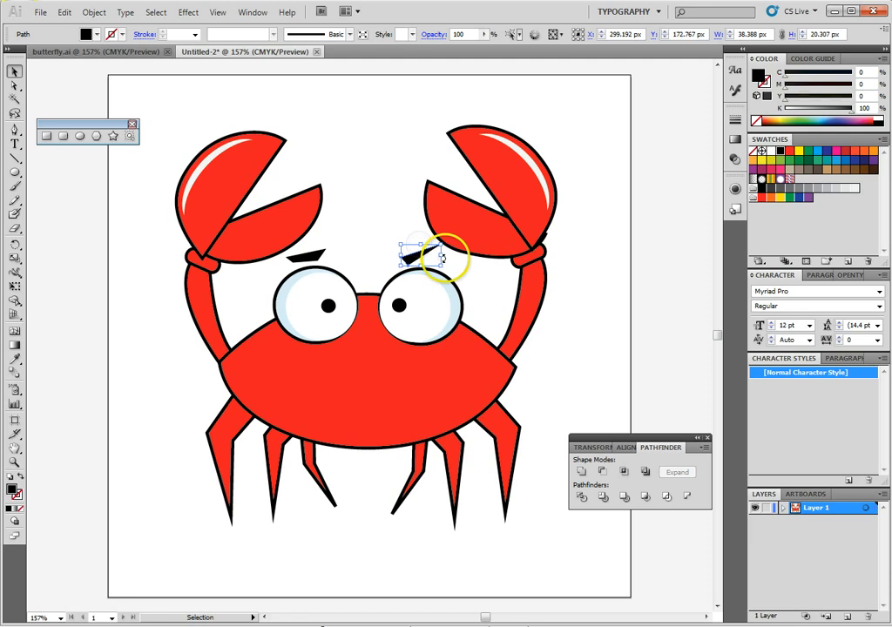
{"action": "key", "text": "Delete"}
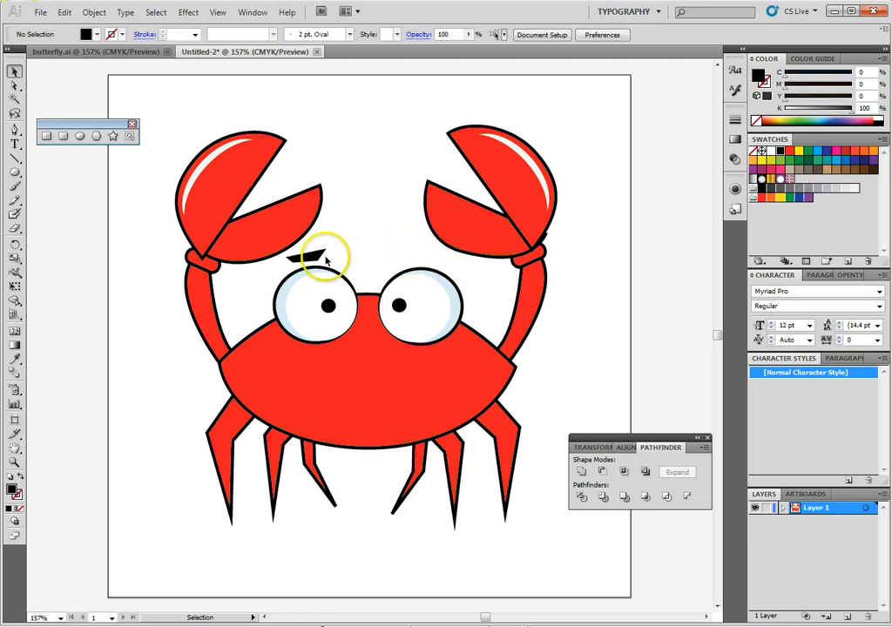
Step: Place a plain copy of the left eyebrow above the right eye and move its anchor points to reshape it to about 40 × 11 px
{"action": "left_click", "coordinate": [318, 257]}
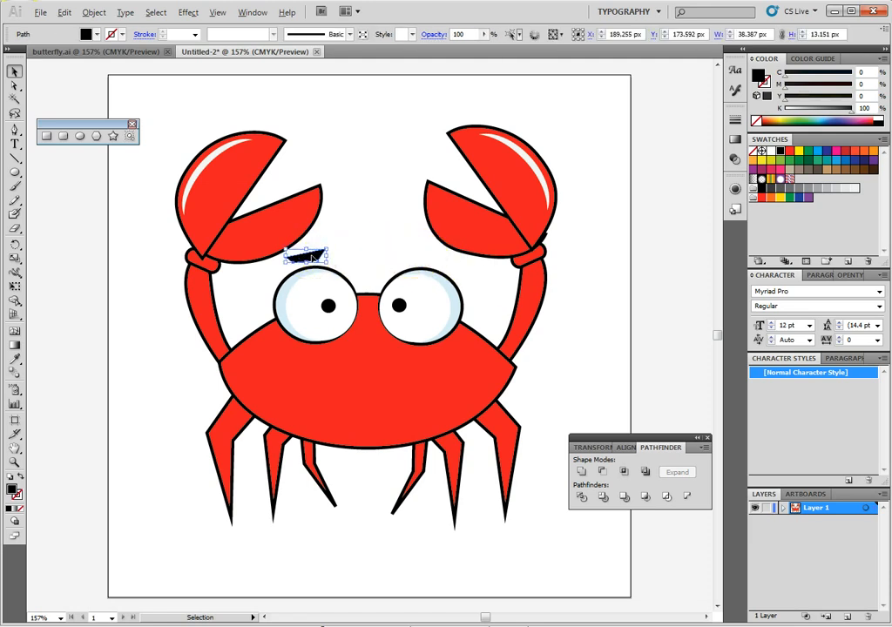
{"action": "left_click_drag", "start_coordinate": [312, 257], "coordinate": [428, 258]}
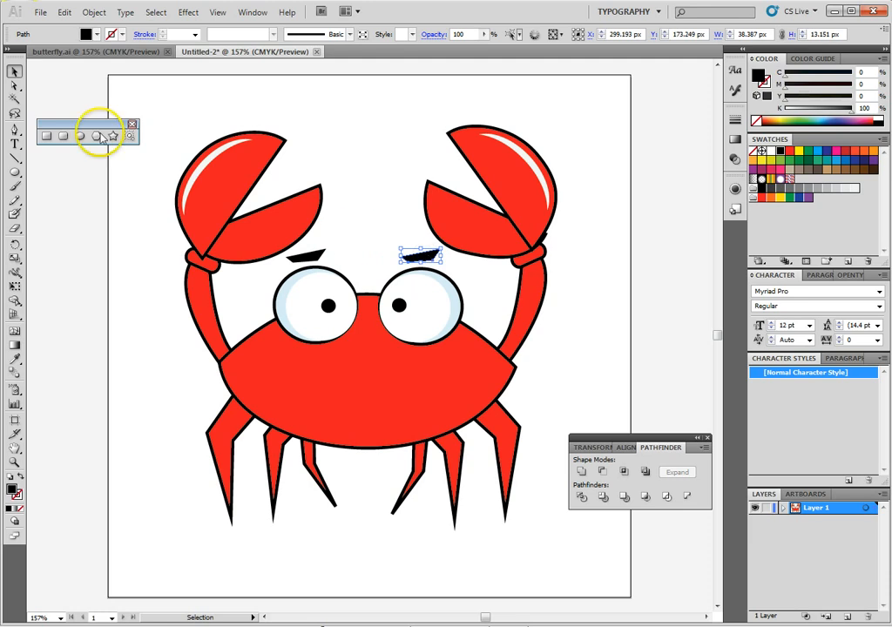
{"action": "left_click", "coordinate": [13, 85]}
{"action": "mouse_move", "coordinate": [408, 261]}
{"action": "left_mouse_down"}
{"action": "mouse_move", "coordinate": [394, 255]}
{"action": "mouse_move", "coordinate": [442, 272]}
{"action": "mouse_move", "coordinate": [425, 254]}
{"action": "left_mouse_up"}
Step: Rotate the right eyebrow clockwise and the left eyebrow counter-clockwise so both rise toward the middle of the face
{"action": "left_click", "coordinate": [15, 70]}
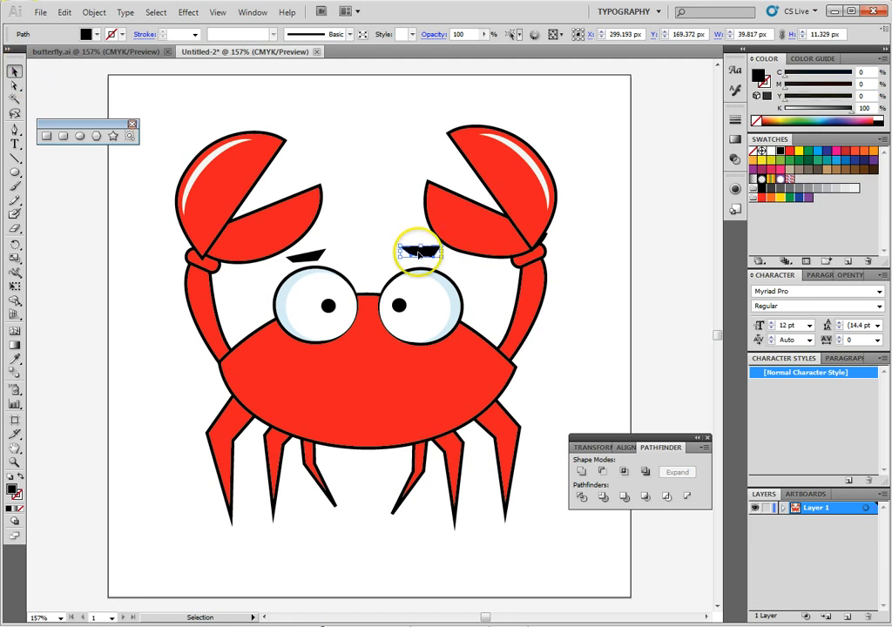
{"action": "mouse_move", "coordinate": [445, 259]}
{"action": "left_mouse_down"}
{"action": "mouse_move", "coordinate": [445, 271]}
{"action": "mouse_move", "coordinate": [442, 259]}
{"action": "left_mouse_up"}
{"action": "left_click", "coordinate": [318, 253]}
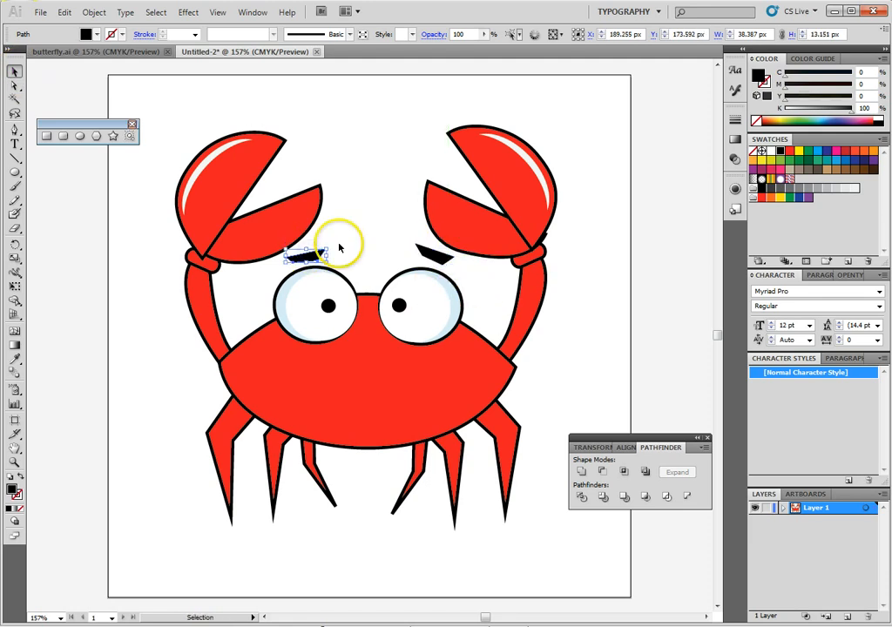
{"action": "left_click_drag", "start_coordinate": [331, 246], "coordinate": [333, 239]}
{"action": "left_click", "coordinate": [365, 254]}
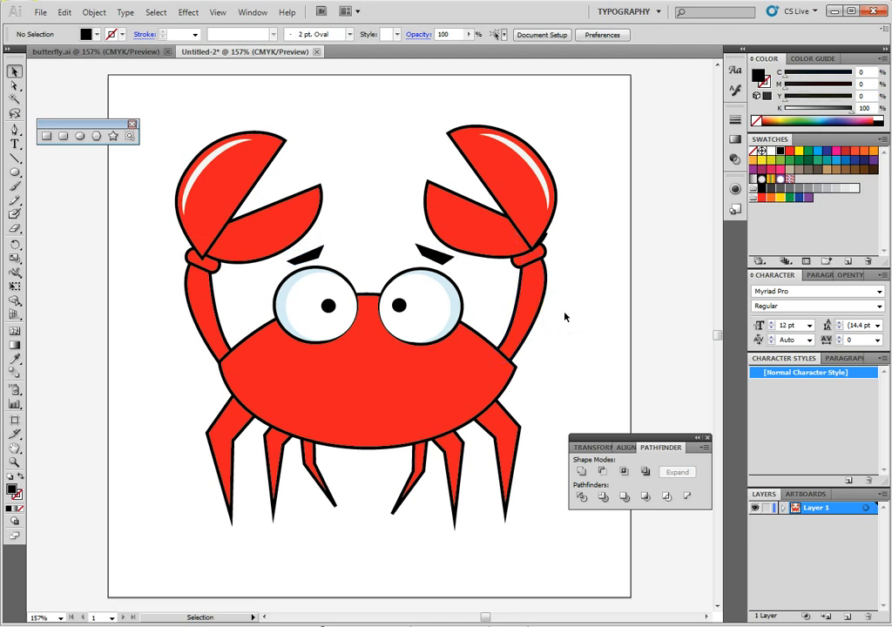
{"action": "left_click", "coordinate": [505, 315]}
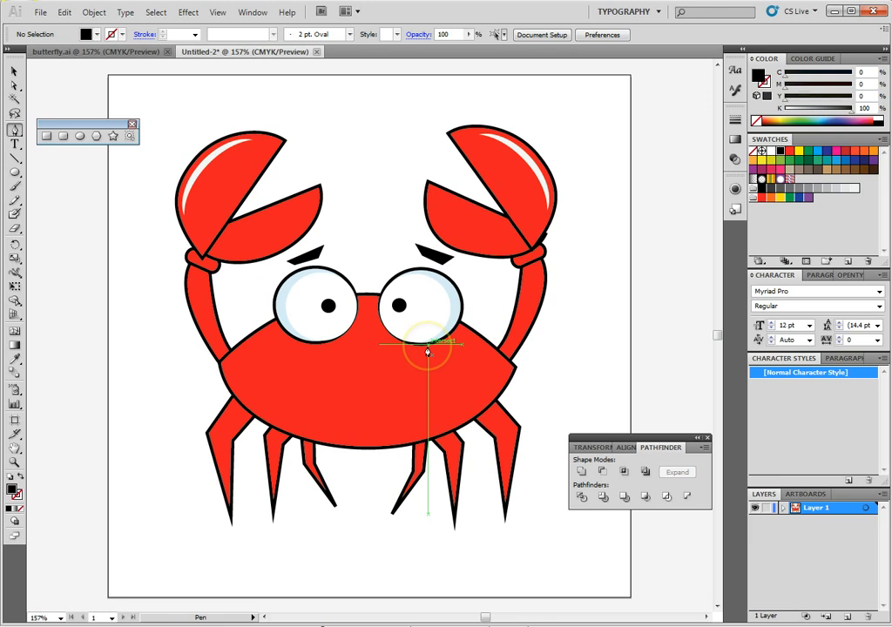
Step: Draw a short curved mouth-corner line at the left of the body with no fill and a 3 pt black stroke
{"action": "left_click", "coordinate": [96, 34]}
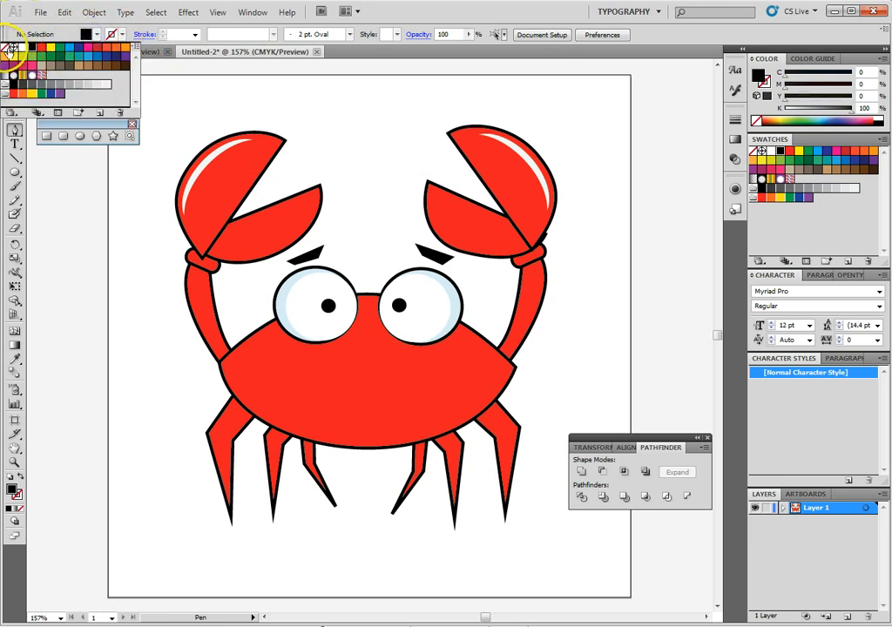
{"action": "left_click", "coordinate": [7, 49]}
{"action": "left_click", "coordinate": [121, 35]}
{"action": "left_click", "coordinate": [121, 35]}
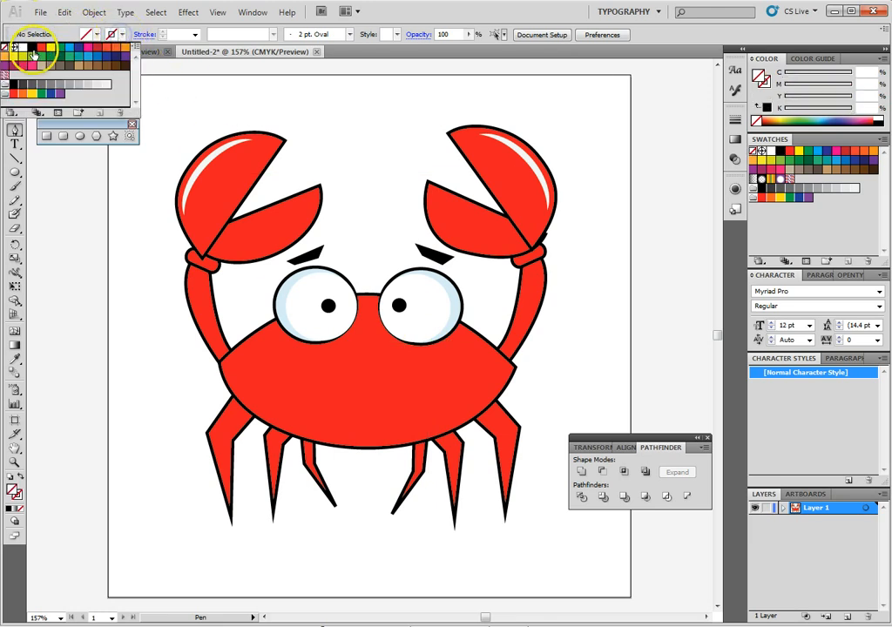
{"action": "left_click", "coordinate": [33, 50]}
{"action": "left_click", "coordinate": [156, 34]}
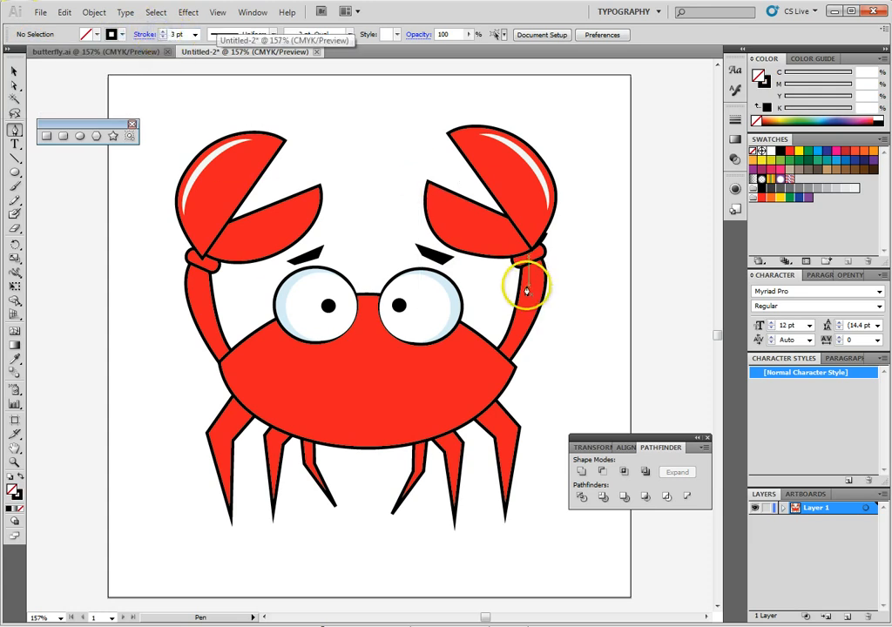
{"action": "left_click", "coordinate": [271, 385]}
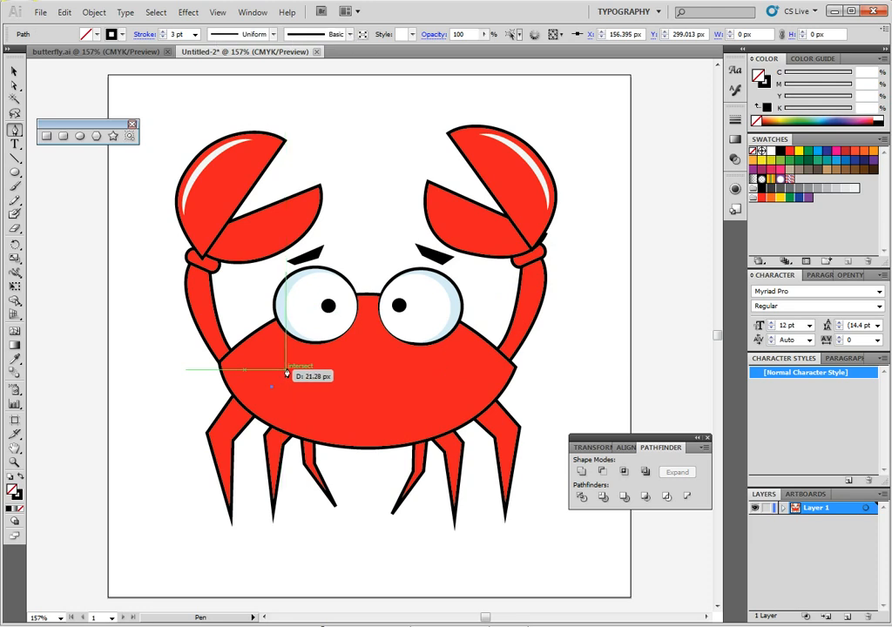
{"action": "left_click", "coordinate": [291, 366]}
{"action": "left_click_drag", "start_coordinate": [310, 366], "coordinate": [309, 365]}
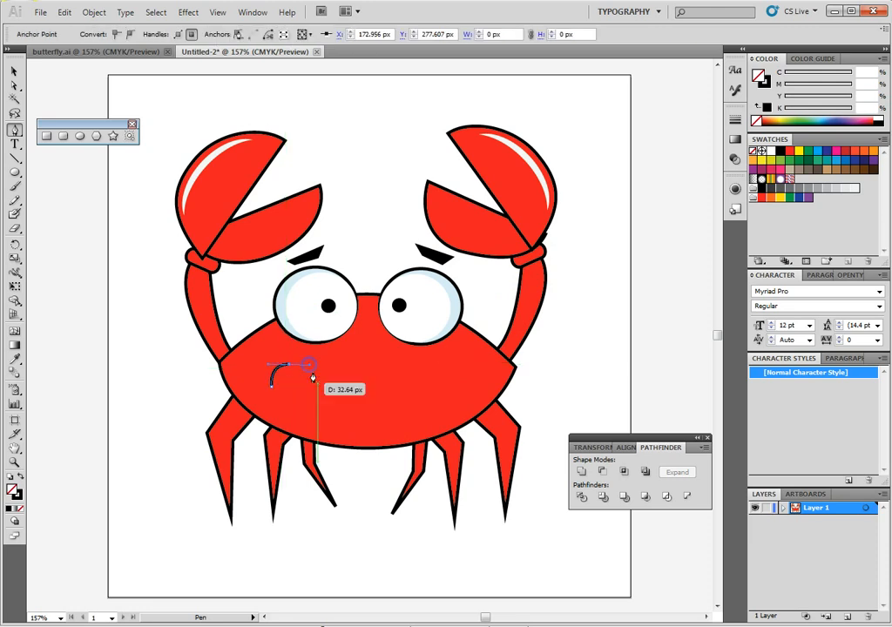
{"action": "left_click", "coordinate": [14, 74]}
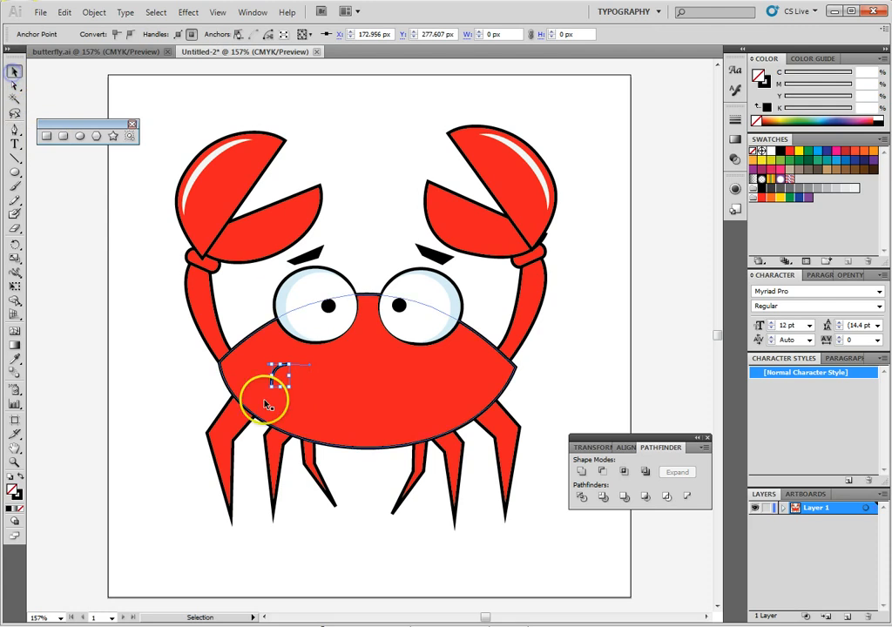
{"action": "left_click", "coordinate": [165, 405]}
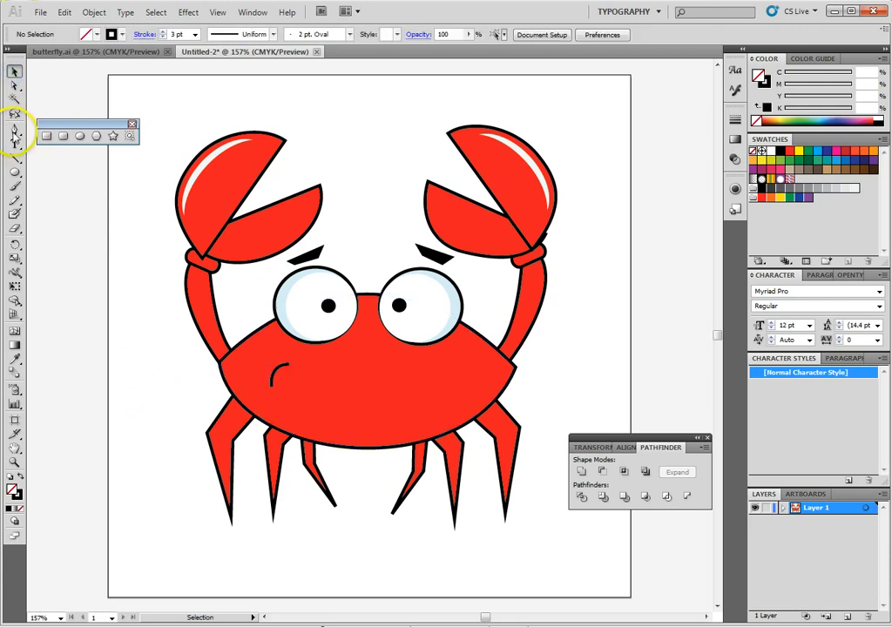
Step: Draw a closed, curved mouth shape from the corner line across the body with the Pen tool and fill it with white
{"action": "left_click", "coordinate": [14, 131]}
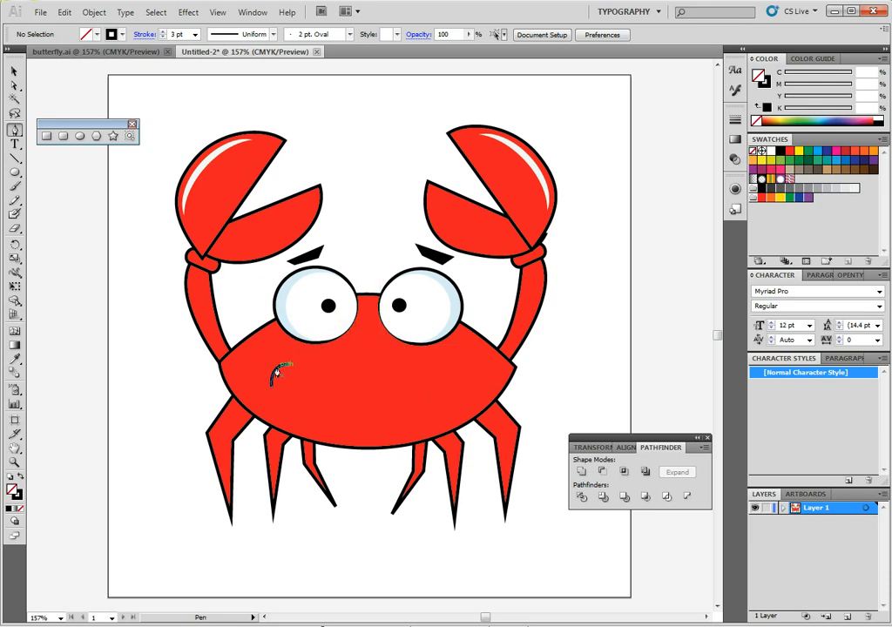
{"action": "left_click", "coordinate": [436, 376]}
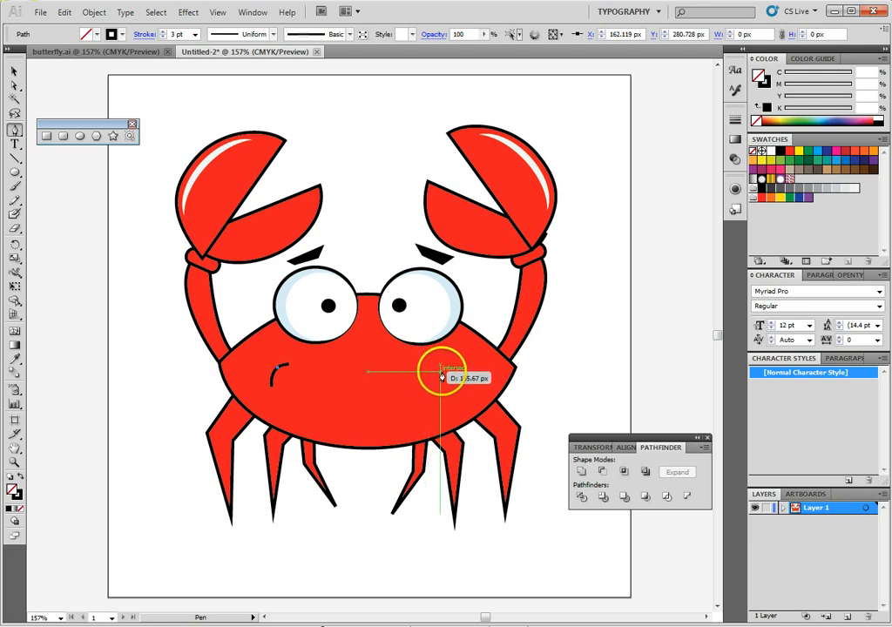
{"action": "left_click", "coordinate": [410, 373]}
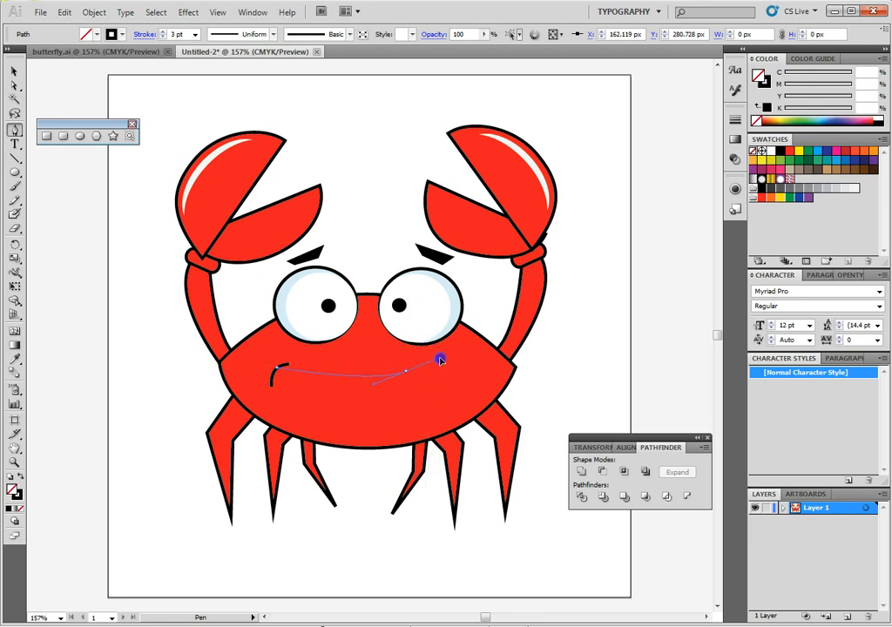
{"action": "left_click_drag", "start_coordinate": [444, 358], "coordinate": [444, 358]}
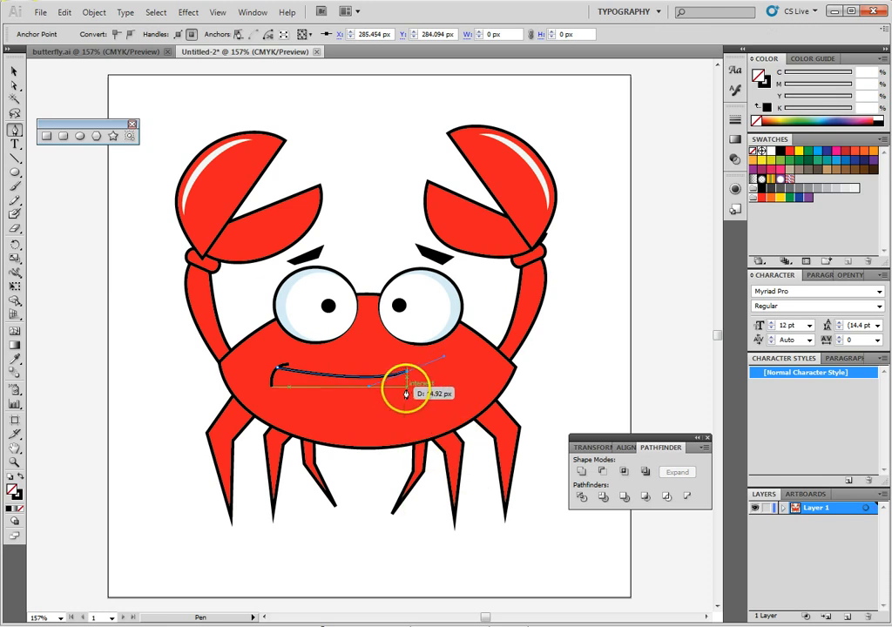
{"action": "left_click_drag", "start_coordinate": [403, 388], "coordinate": [403, 401]}
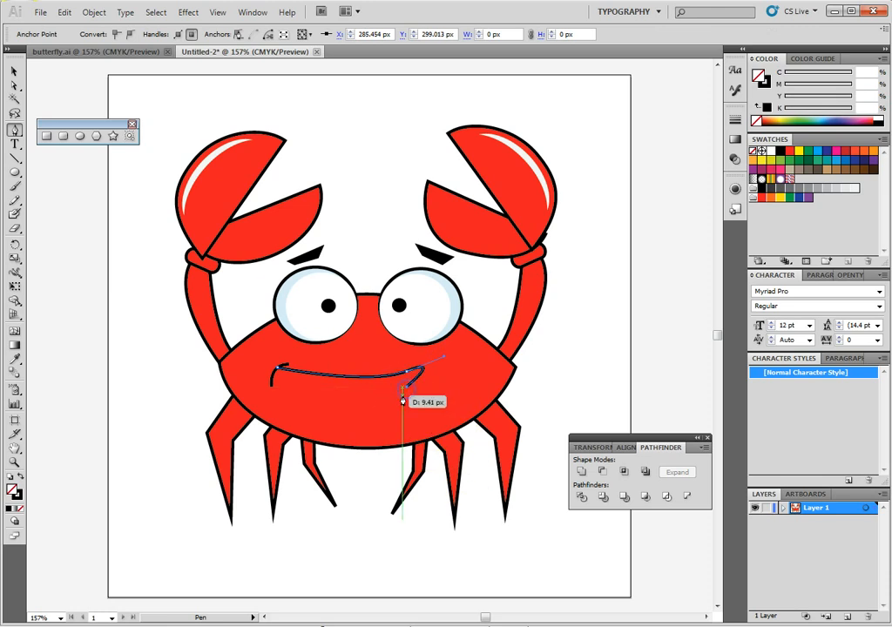
{"action": "left_click", "coordinate": [277, 369]}
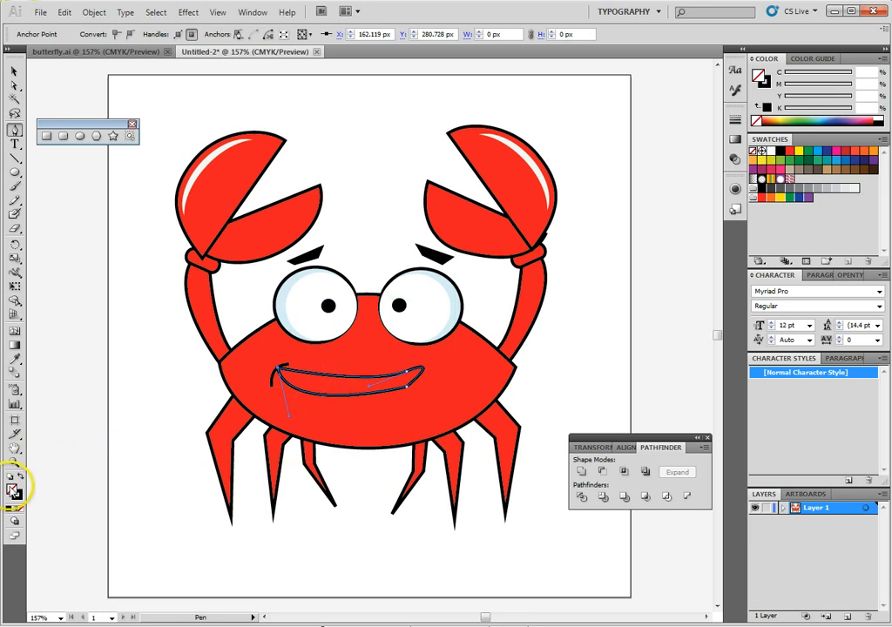
{"action": "double_click", "coordinate": [15, 493]}
{"action": "left_click_drag", "start_coordinate": [344, 338], "coordinate": [278, 235]}
{"action": "left_click", "coordinate": [584, 238]}
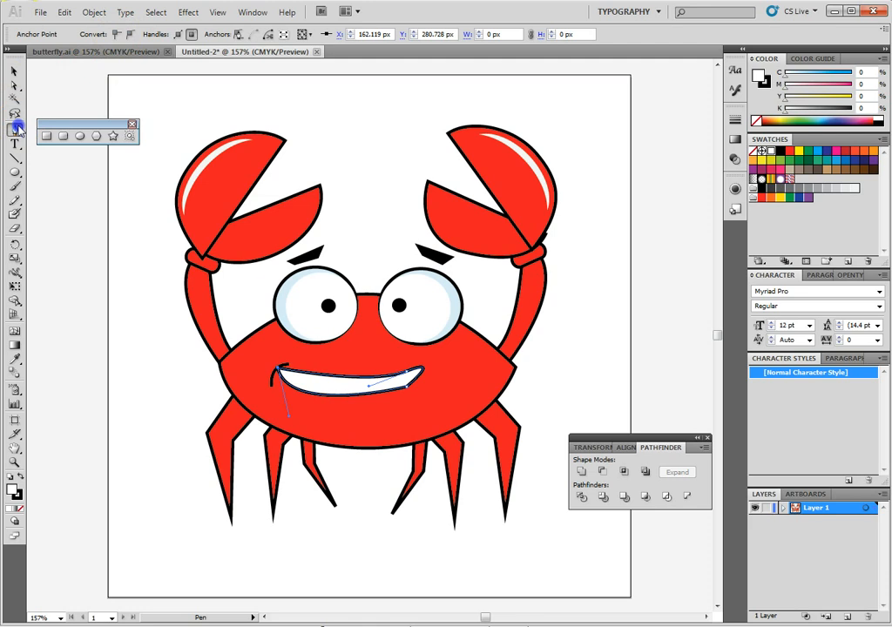
Step: Convert the mouth's upper right anchor point to a corner so that its top edge and right end become straight
{"action": "left_click_drag", "start_coordinate": [17, 129], "coordinate": [48, 177]}
{"action": "left_click_drag", "start_coordinate": [434, 378], "coordinate": [407, 371]}
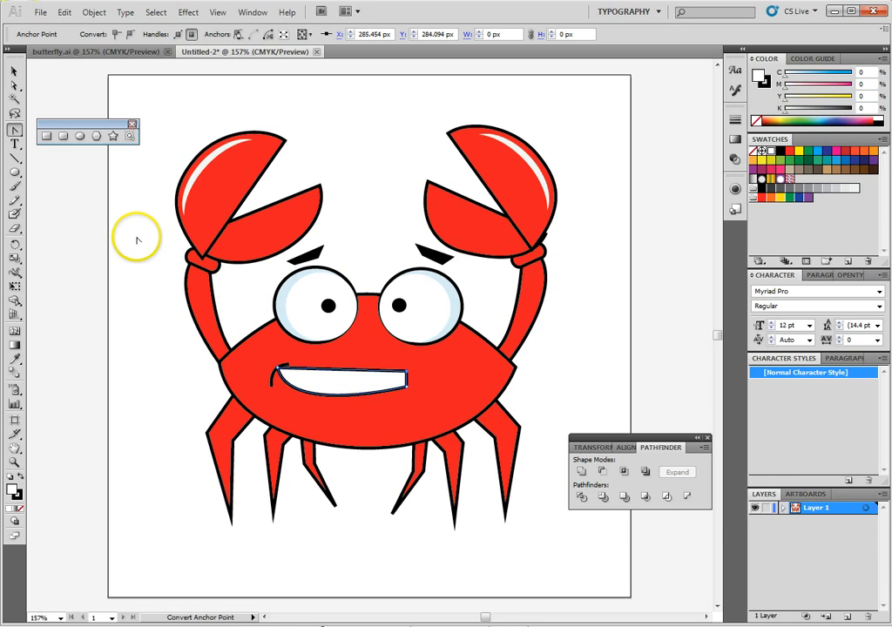
{"action": "left_click", "coordinate": [13, 73]}
{"action": "left_click", "coordinate": [131, 369]}
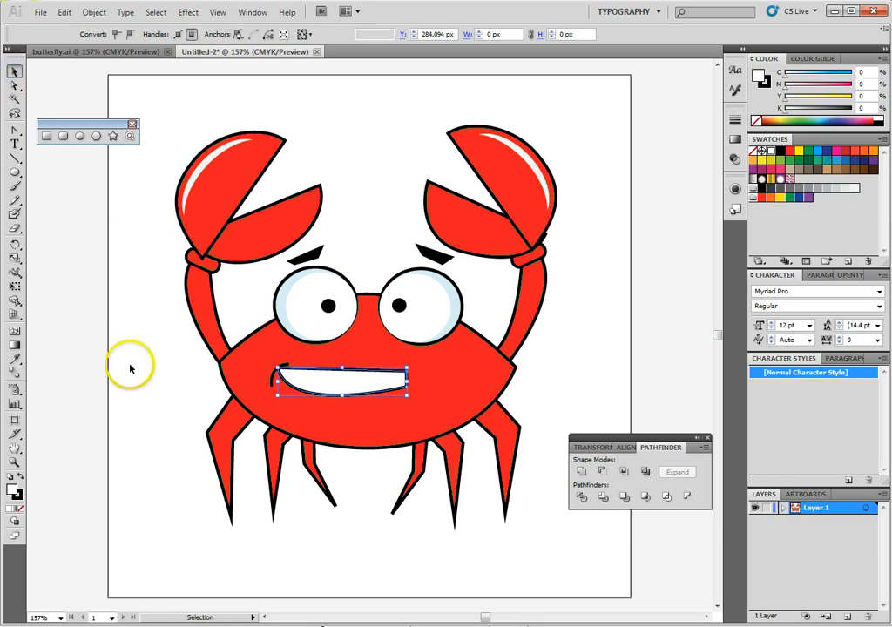
Step: Move the white mouth's upper right and upper left anchor points slightly downward with the Direct Selection tool
{"action": "left_click", "coordinate": [355, 375]}
{"action": "left_click", "coordinate": [14, 85]}
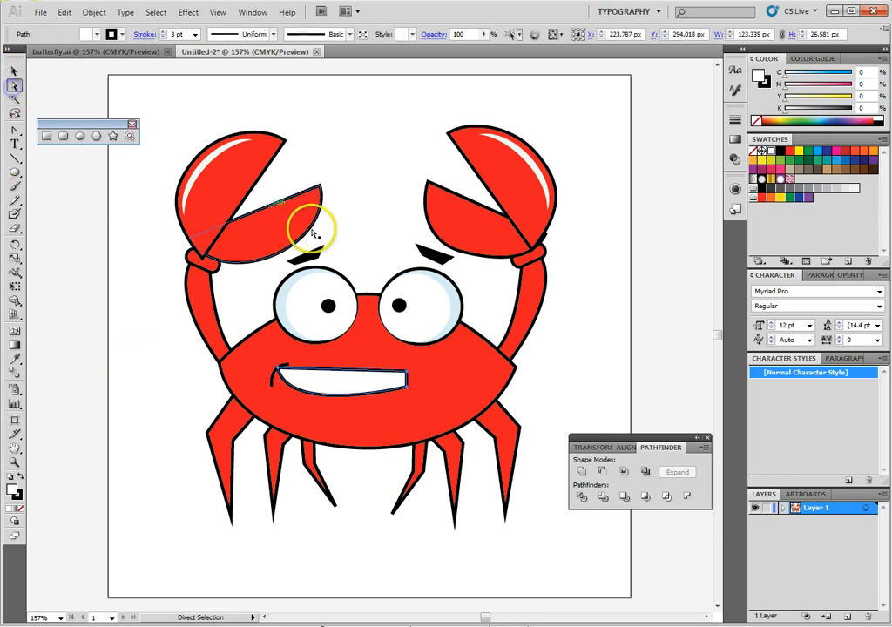
{"action": "left_click", "coordinate": [409, 377]}
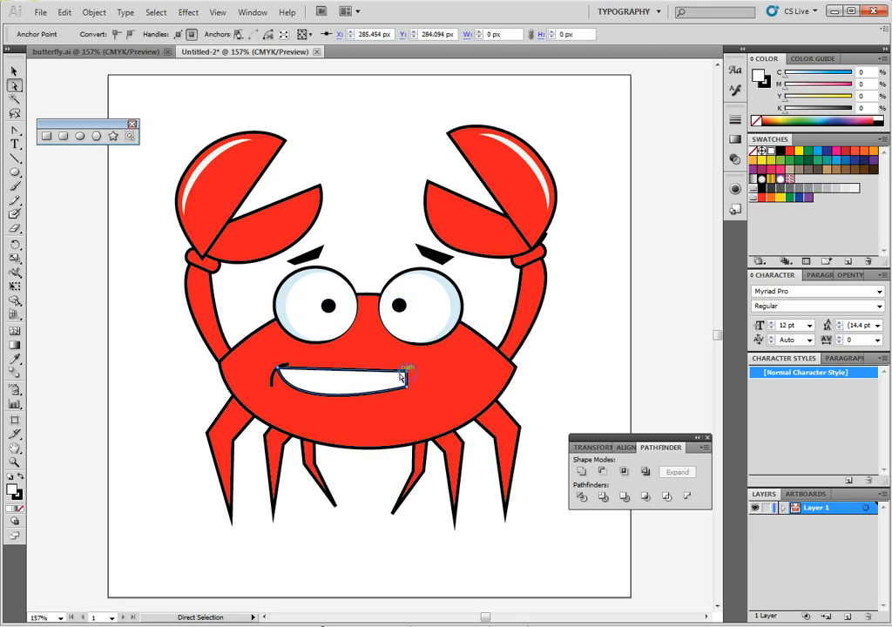
{"action": "left_click", "coordinate": [407, 376]}
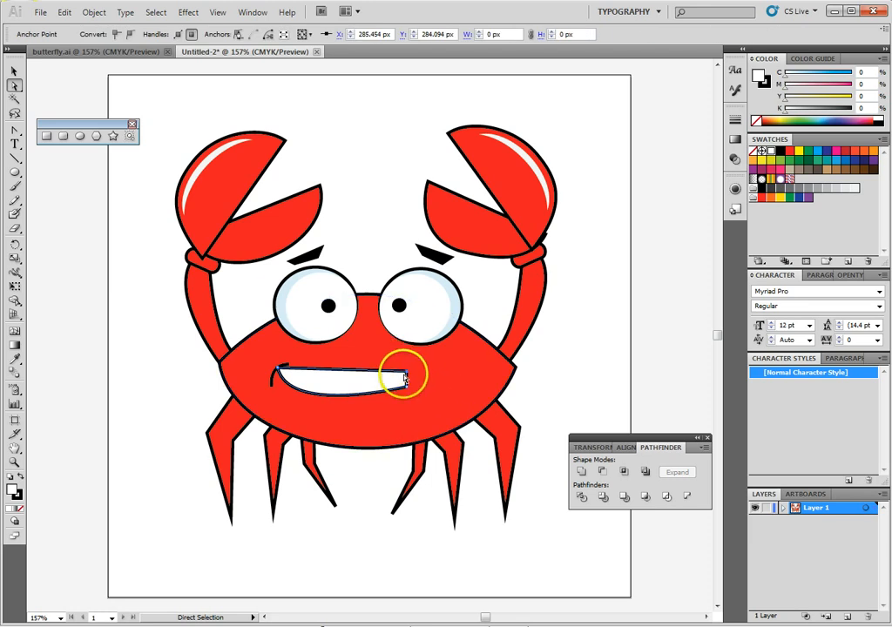
{"action": "mouse_move", "coordinate": [407, 373]}
{"action": "left_mouse_down"}
{"action": "mouse_move", "coordinate": [427, 372]}
{"action": "mouse_move", "coordinate": [406, 372]}
{"action": "left_mouse_up"}
{"action": "mouse_move", "coordinate": [275, 365]}
{"action": "left_mouse_down"}
{"action": "mouse_move", "coordinate": [285, 371]}
{"action": "mouse_move", "coordinate": [277, 369]}
{"action": "left_mouse_up"}
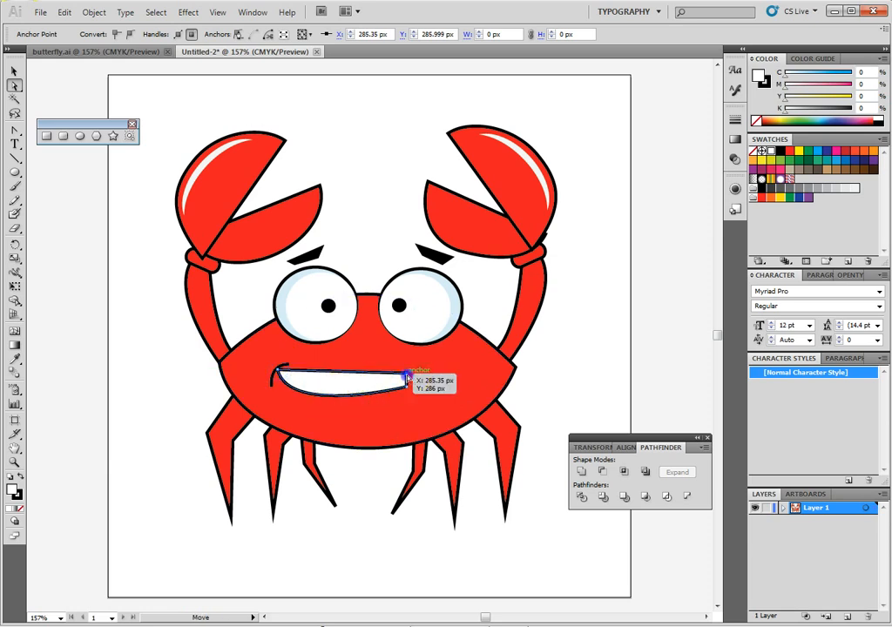
Step: Pull direction handles from the mouth's upper right anchor point with Convert Anchor Point so its top edge sags in a gentle curve
{"action": "left_click", "coordinate": [14, 130]}
{"action": "left_click_drag", "start_coordinate": [406, 377], "coordinate": [435, 375]}
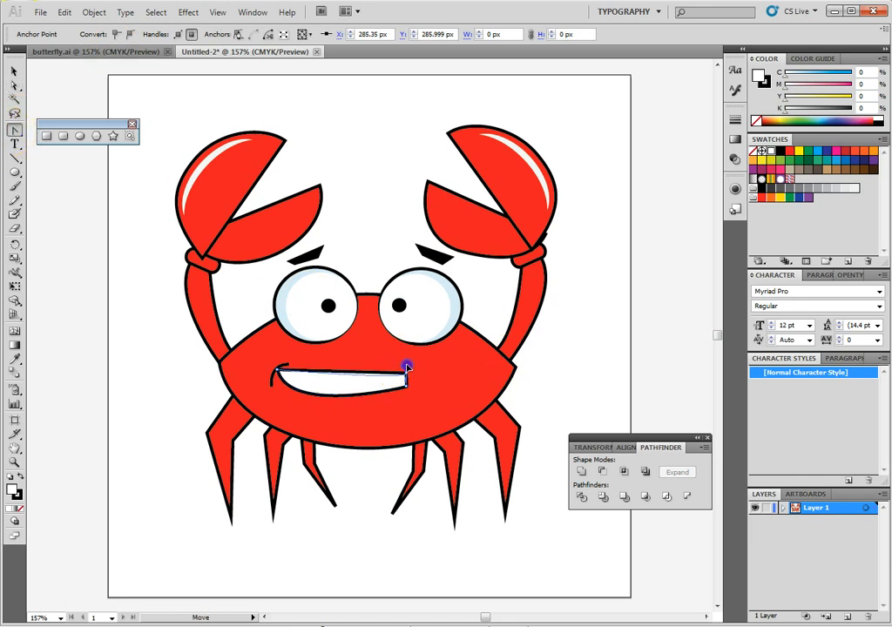
{"action": "mouse_move", "coordinate": [412, 368]}
{"action": "left_mouse_down"}
{"action": "mouse_move", "coordinate": [407, 374]}
{"action": "mouse_move", "coordinate": [427, 367]}
{"action": "mouse_move", "coordinate": [409, 367]}
{"action": "left_mouse_up"}
{"action": "left_click", "coordinate": [399, 380]}
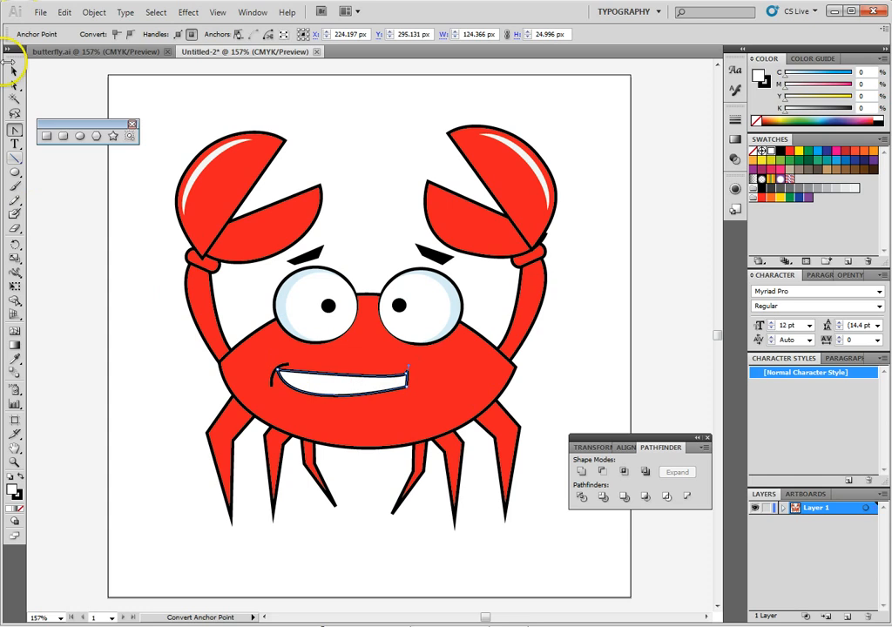
{"action": "left_click", "coordinate": [14, 73]}
{"action": "left_click", "coordinate": [138, 353]}
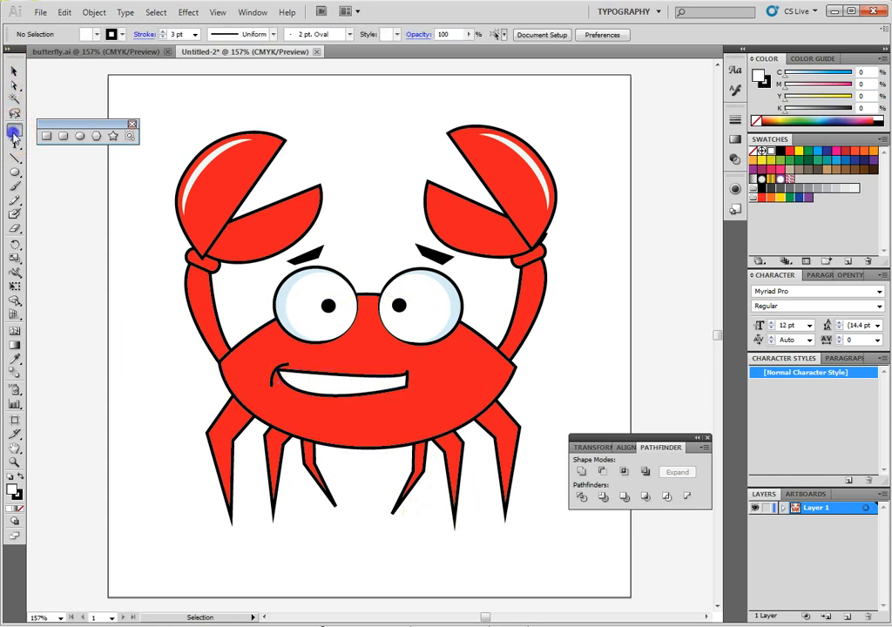
Step: Draw an unfilled 3 pt black curve about 145 px long from the mouth's left corner along its lower edge, extending past the right end
{"action": "left_click_drag", "start_coordinate": [14, 135], "coordinate": [61, 130]}
{"action": "left_click", "coordinate": [20, 510]}
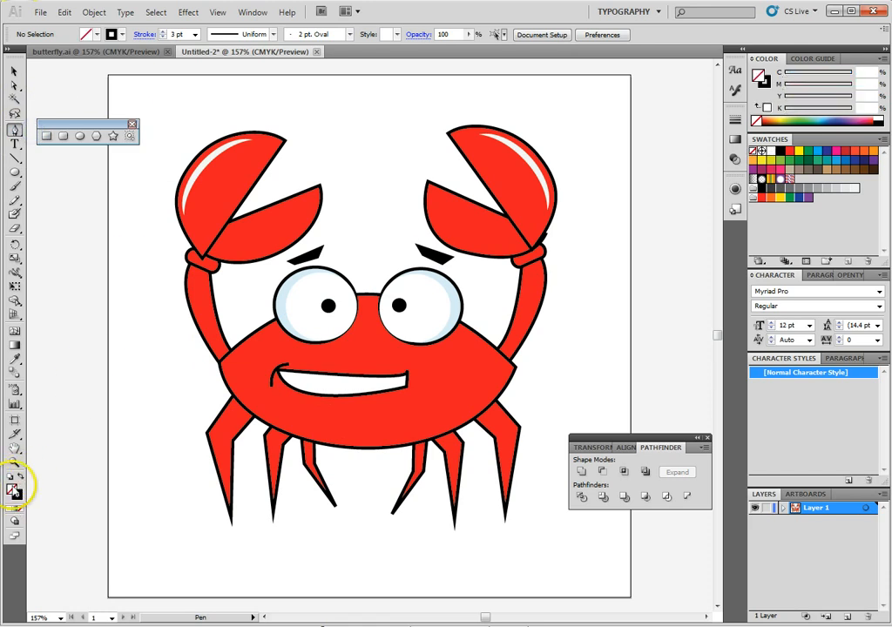
{"action": "left_click", "coordinate": [277, 370]}
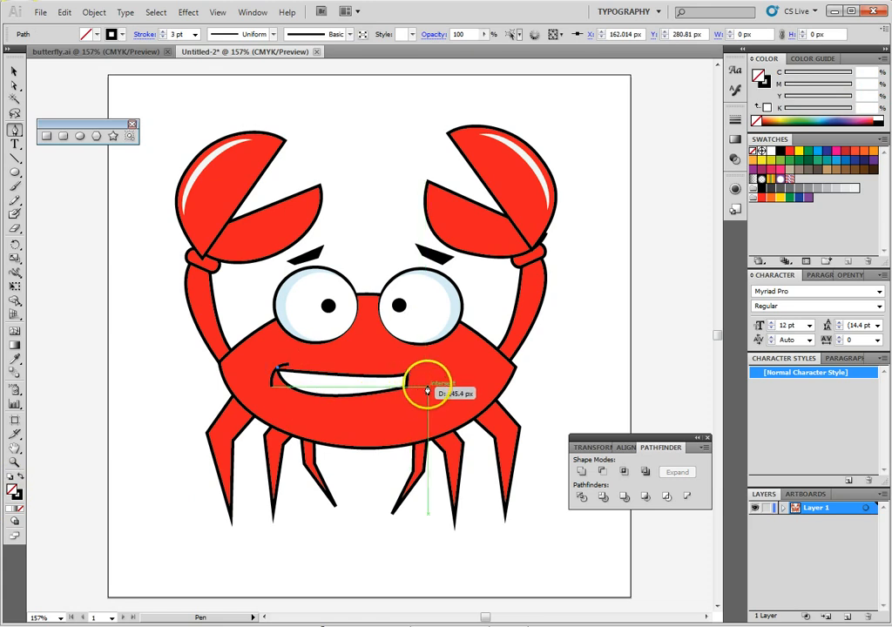
{"action": "left_click_drag", "start_coordinate": [427, 385], "coordinate": [442, 380]}
{"action": "left_click_drag", "start_coordinate": [536, 370], "coordinate": [594, 361]}
{"action": "left_click", "coordinate": [276, 370]}
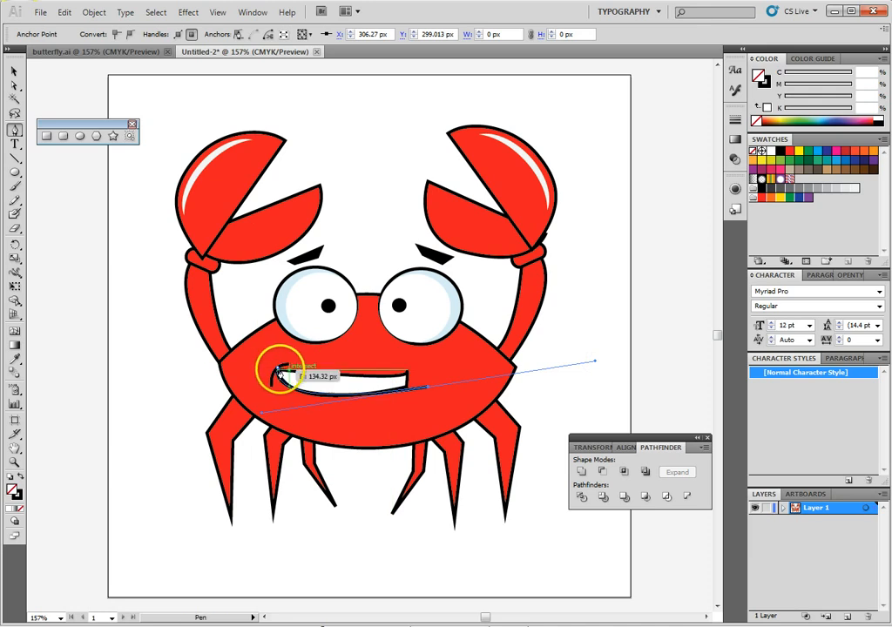
{"action": "left_click", "coordinate": [15, 72]}
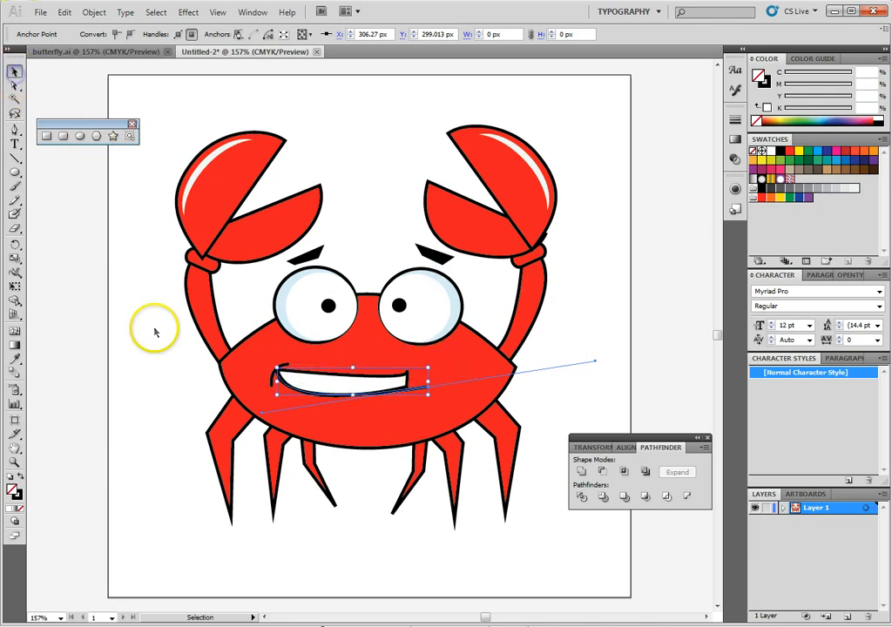
{"action": "left_click", "coordinate": [154, 353]}
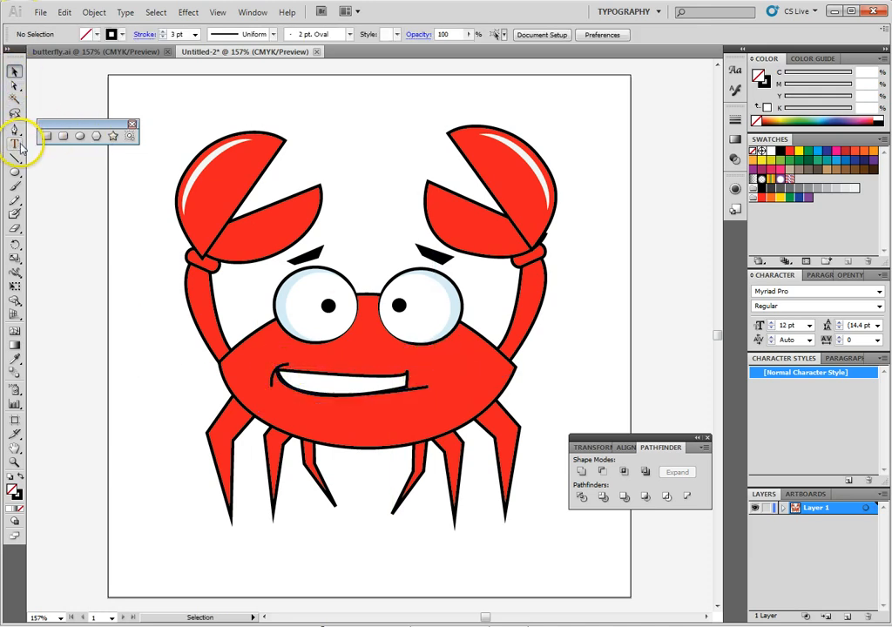
Step: Draw an unfilled 3 pt black curve about 169 px wide from the mouth's left corner along its upper edge, extending past the right end
{"action": "left_click", "coordinate": [279, 372]}
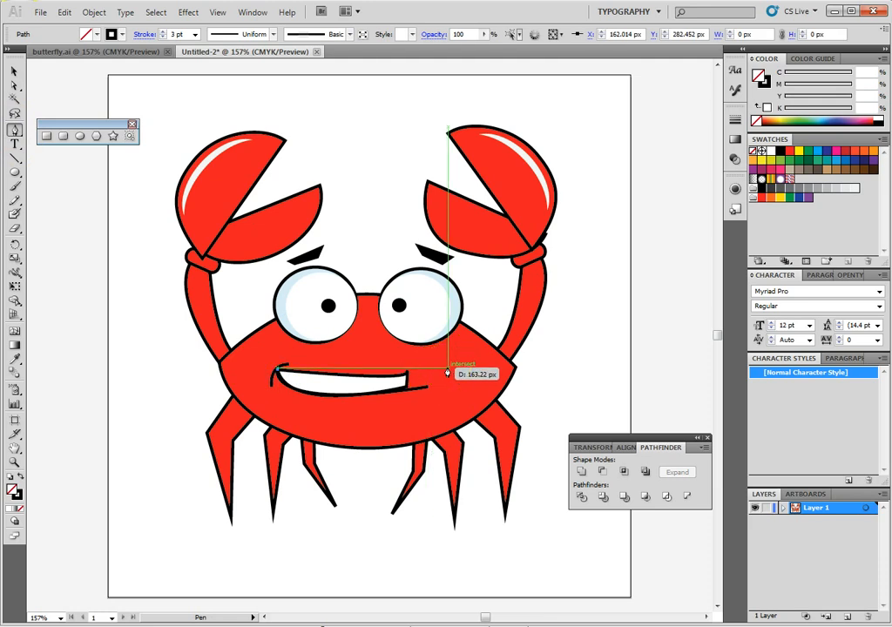
{"action": "left_click_drag", "start_coordinate": [453, 365], "coordinate": [513, 345]}
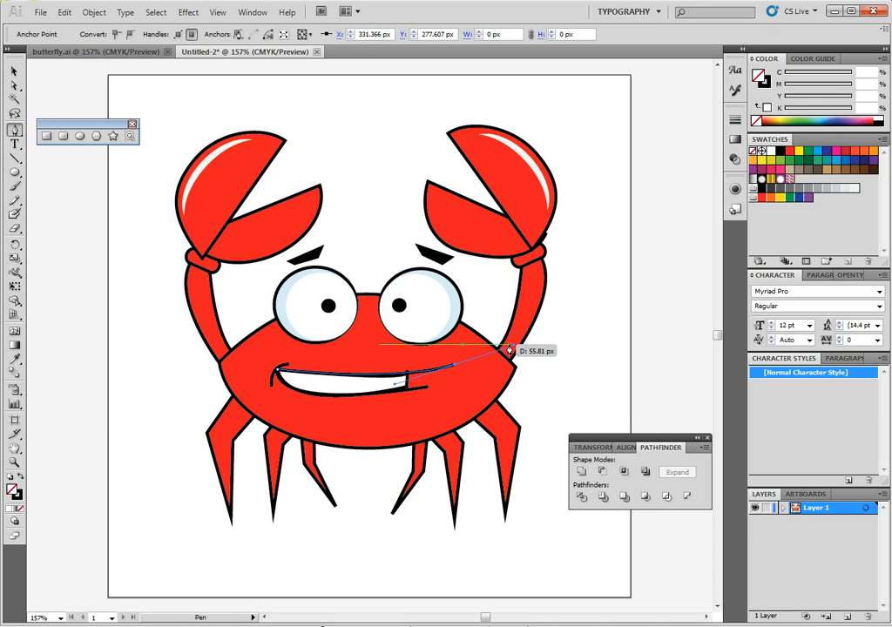
{"action": "left_click", "coordinate": [14, 71]}
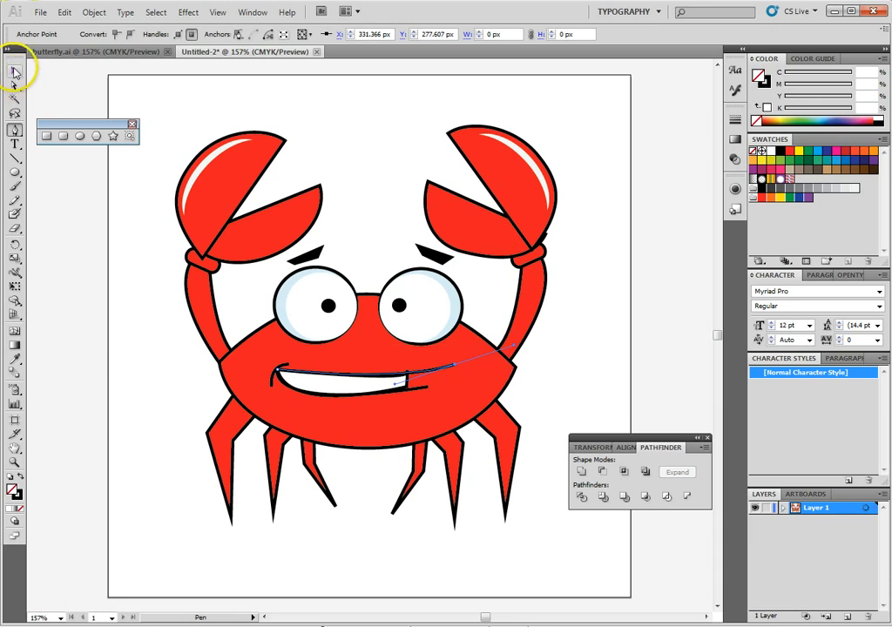
{"action": "left_click", "coordinate": [166, 292]}
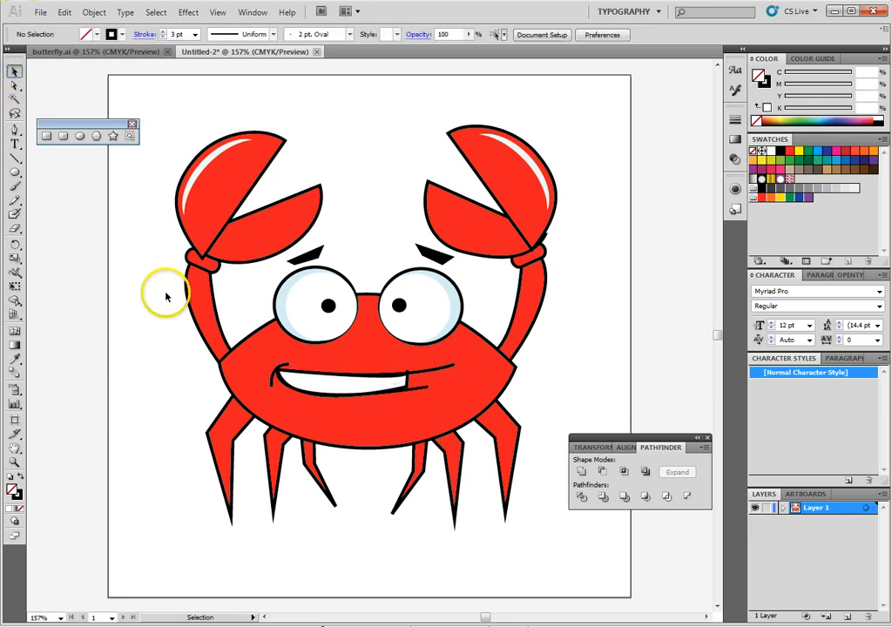
{"action": "left_click", "coordinate": [412, 382]}
{"action": "mouse_move", "coordinate": [412, 382]}
{"action": "left_mouse_down"}
{"action": "mouse_move", "coordinate": [399, 371]}
{"action": "mouse_move", "coordinate": [404, 383]}
{"action": "left_mouse_up"}
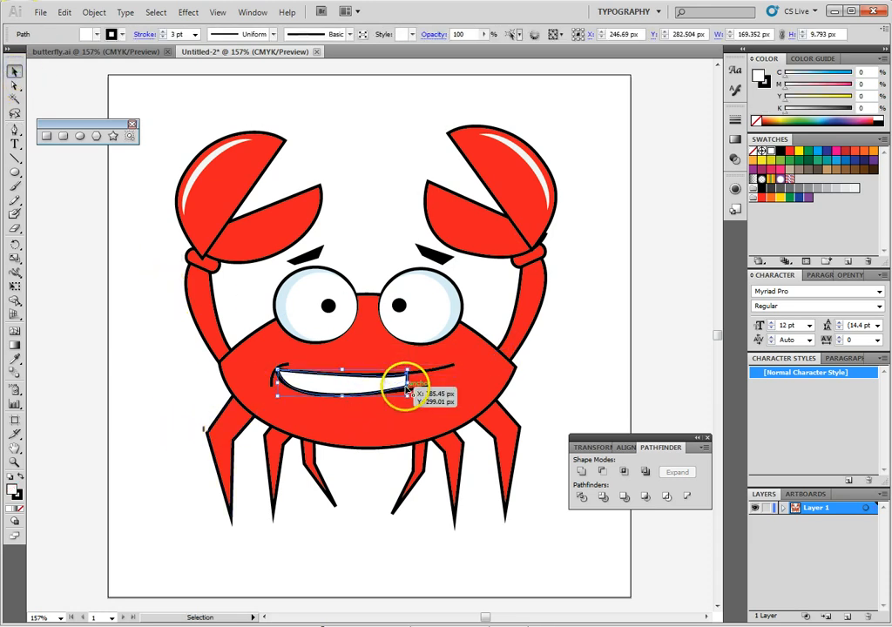
{"action": "left_click", "coordinate": [159, 424]}
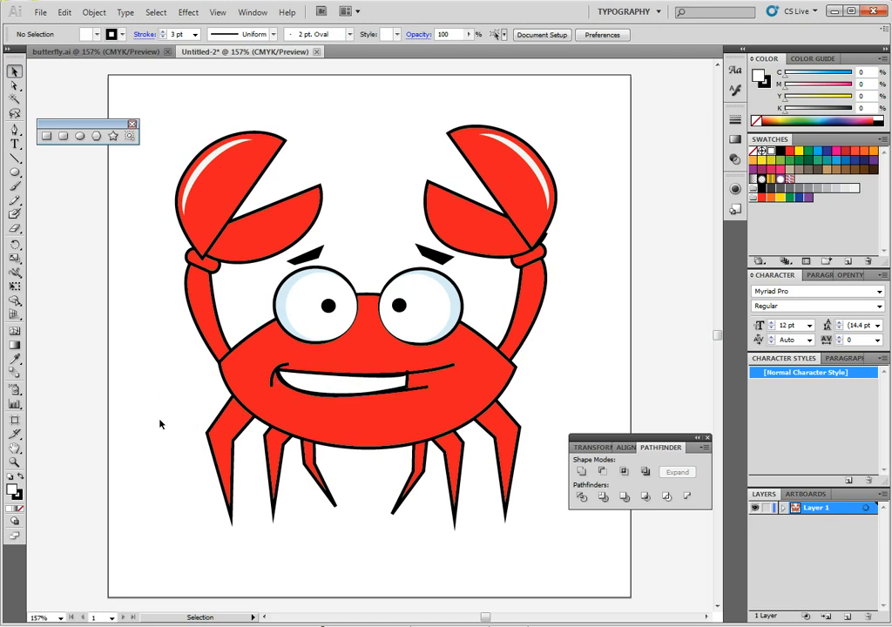